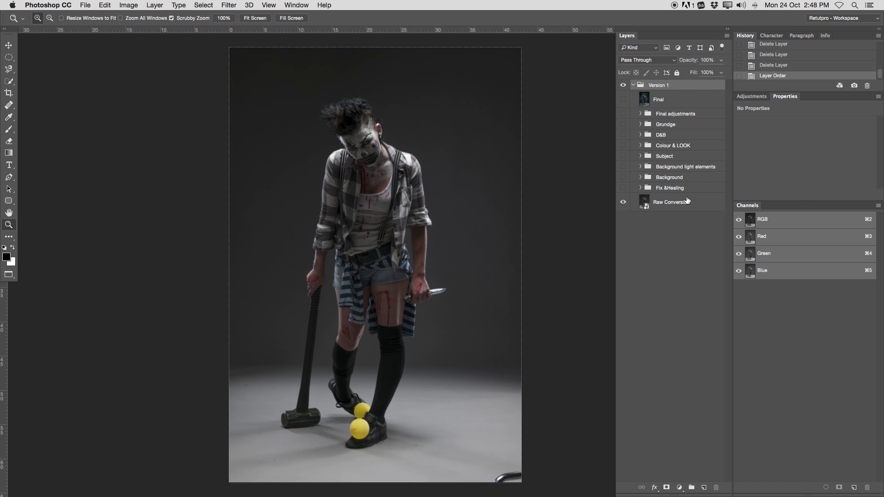
# - Show the contents of the Version 1 group one by one, from Fix & Healing up to the Final layer
pyautogui.click(623, 189)
pyautogui.click(624, 178)
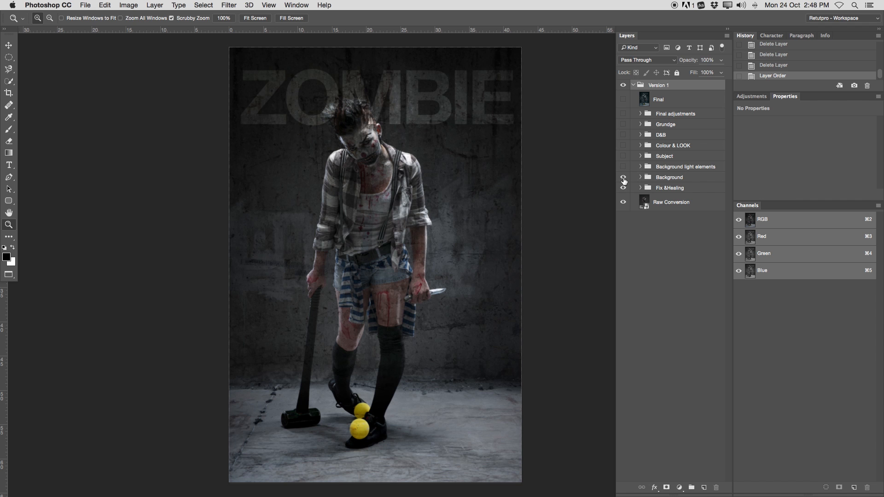
pyautogui.click(624, 167)
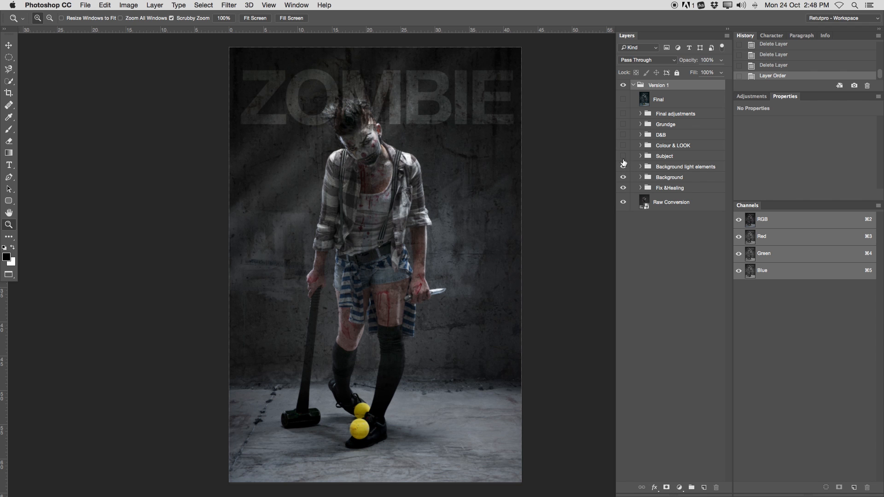
pyautogui.click(624, 157)
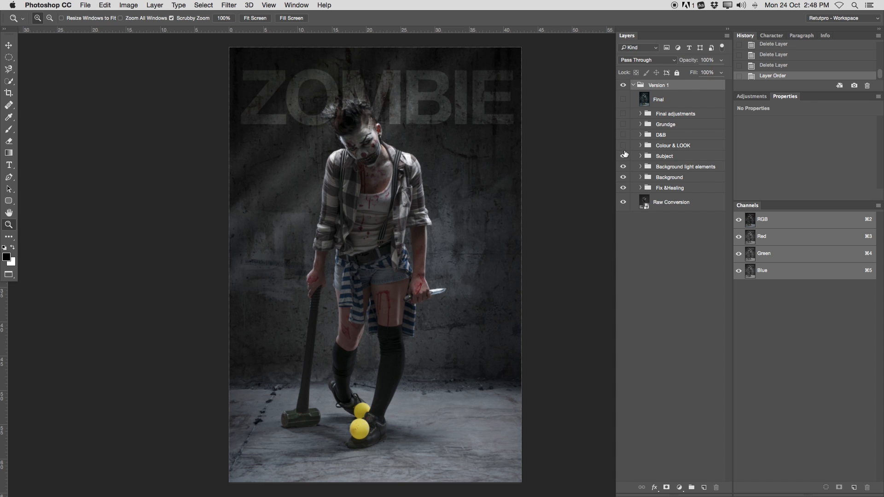
pyautogui.click(624, 146)
pyautogui.click(623, 134)
pyautogui.click(624, 124)
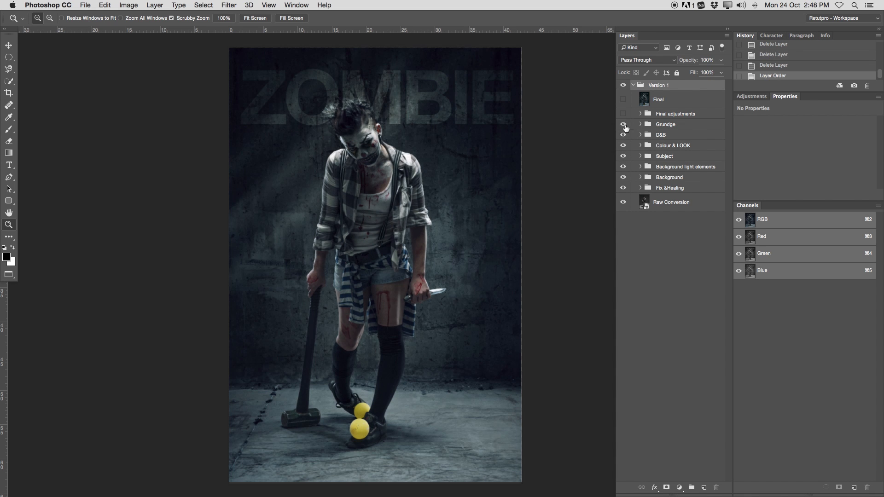
pyautogui.click(624, 113)
pyautogui.click(624, 100)
# - Examine the finished zombie composite up close, covering the face, clothing, legs and background
pyautogui.click(666, 98)
pyautogui.moveTo(377, 138); pyautogui.dragTo(452, 146)
pyautogui.moveTo(431, 263); pyautogui.dragTo(408, 105)
pyautogui.moveTo(394, 325); pyautogui.dragTo(374, 413)
pyautogui.moveTo(395, 98); pyautogui.dragTo(365, 293)
pyautogui.moveTo(404, 324); pyautogui.dragTo(376, 191)
pyautogui.moveTo(416, 273); pyautogui.dragTo(405, 273)
# - Place the Raw Conversion layer above the collapsed Version 1 group and open its raw settings for editing
pyautogui.moveTo(666, 203); pyautogui.dragTo(660, 84)
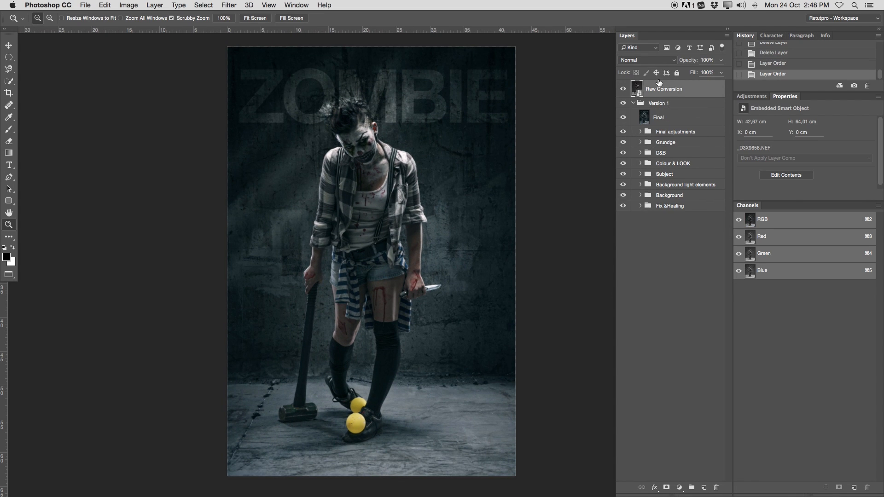
pyautogui.click(633, 102)
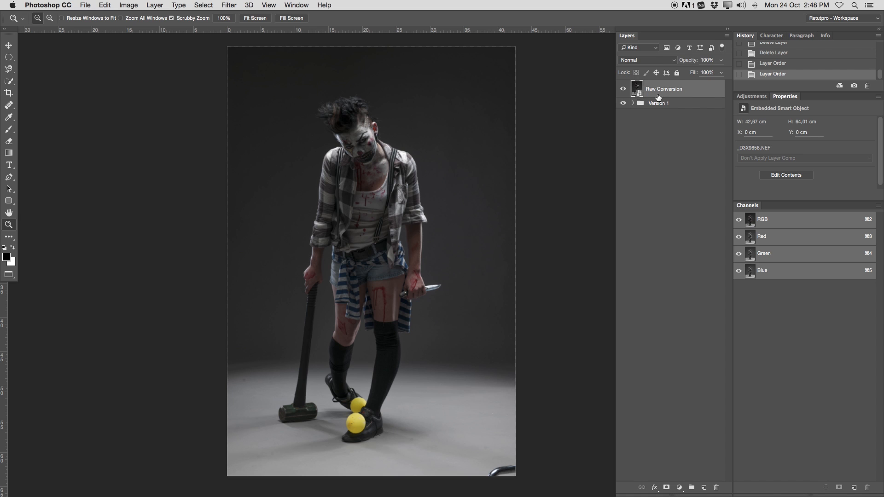
pyautogui.doubleClick(640, 95)
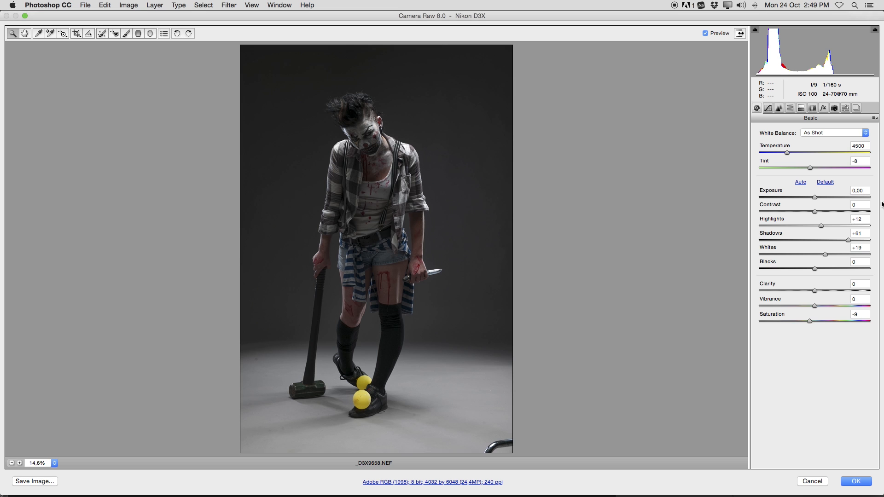
# - Compare the photo with Shadows at 0 and at +61, leaving the value at +61
pyautogui.moveTo(821, 226)
pyautogui.mouseDown()
pyautogui.moveTo(812, 225)
pyautogui.moveTo(822, 226)
pyautogui.mouseUp()
pyautogui.doubleClick(861, 233)
pyautogui.write('0')
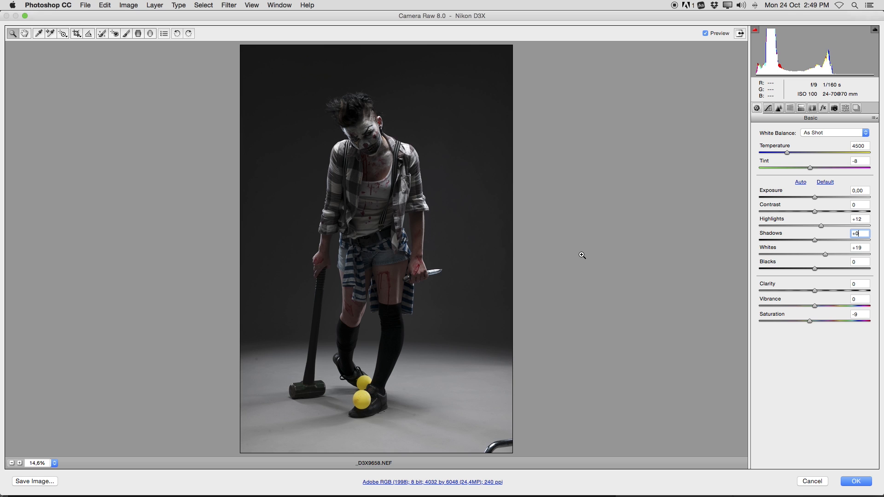
pyautogui.write('61')
pyautogui.press('Return')
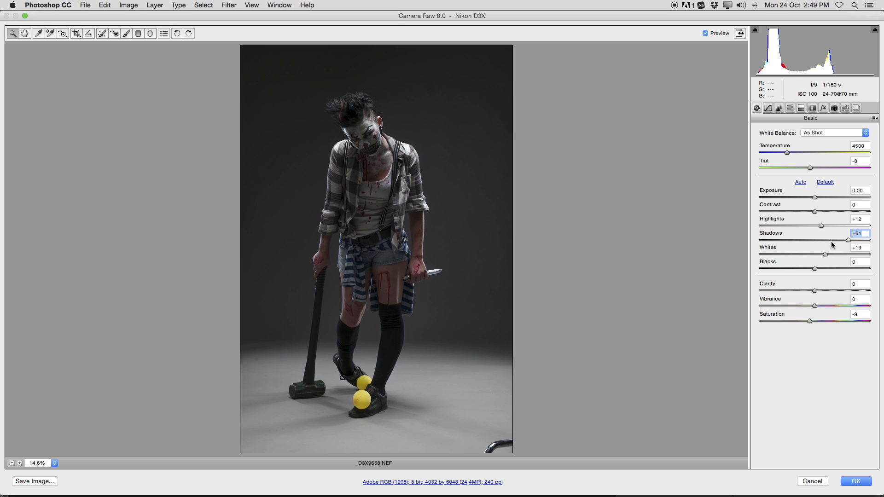
# - Try a lower Whites value on the raw photo and undo the change
pyautogui.moveTo(826, 253); pyautogui.dragTo(814, 253)
pyautogui.press('super+z')
pyautogui.press('super+z')
pyautogui.moveTo(820, 256); pyautogui.dragTo(820, 256)
pyautogui.press('super+z')
pyautogui.click(858, 261)
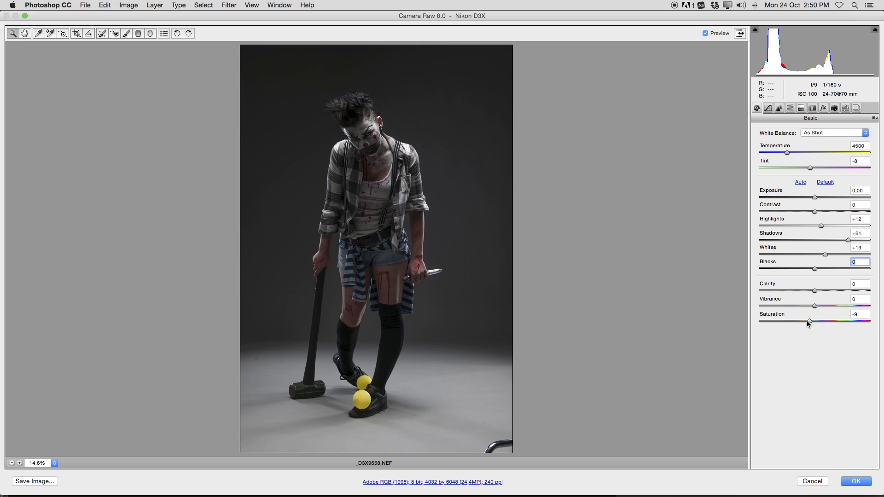
# - Try the raw photo with Saturation at 0 and undo the change
pyautogui.click(855, 315)
pyautogui.write('0')
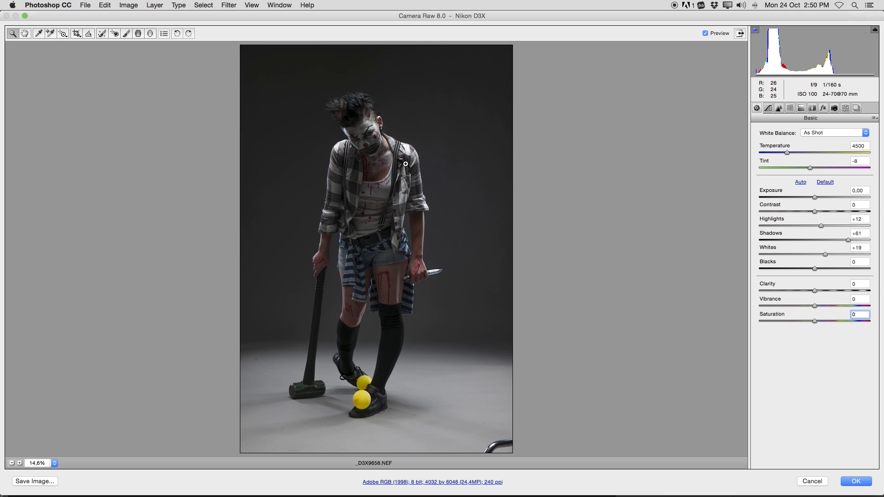
pyautogui.press('super+z')
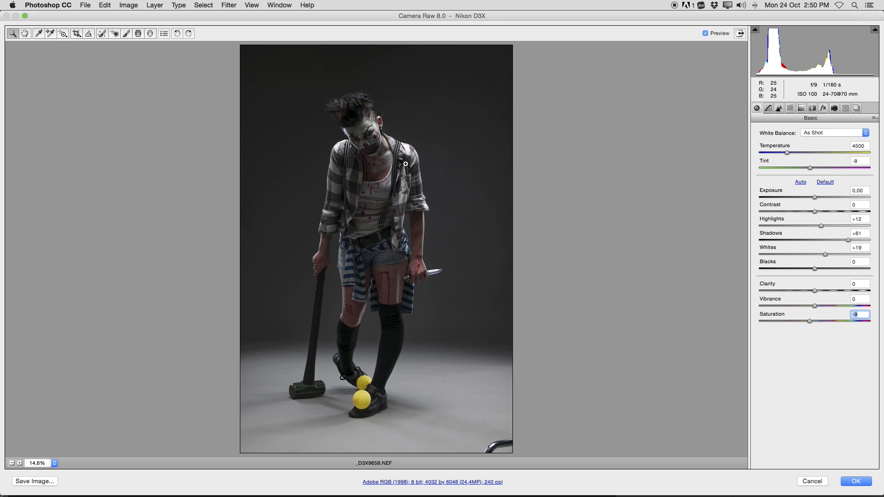
# - Set the raw photo's sharpening Amount to 50 in the Detail settings
pyautogui.click(779, 108)
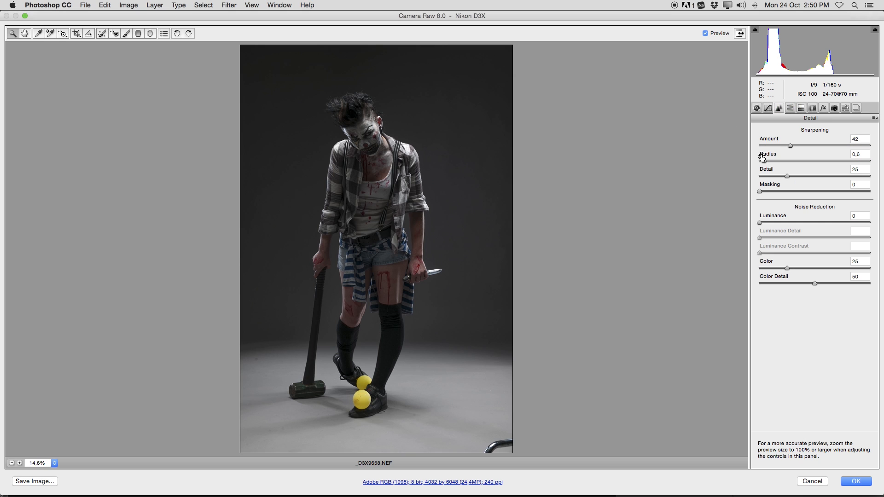
pyautogui.click(855, 139)
pyautogui.write('50')
pyautogui.press('Tab')
# - Compare a low sharpening Amount on the face, set it back to 50, and apply the raw settings
pyautogui.moveTo(342, 131); pyautogui.dragTo(405, 181)
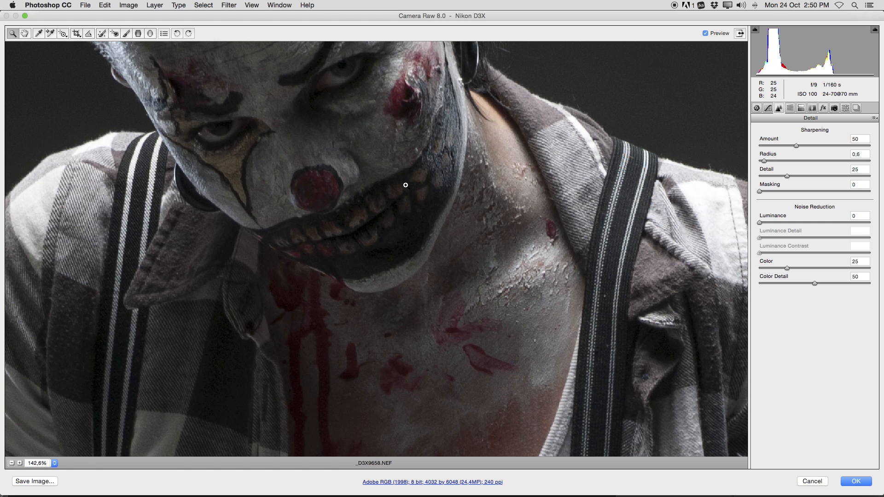
pyautogui.click(769, 146)
pyautogui.press('Tab')
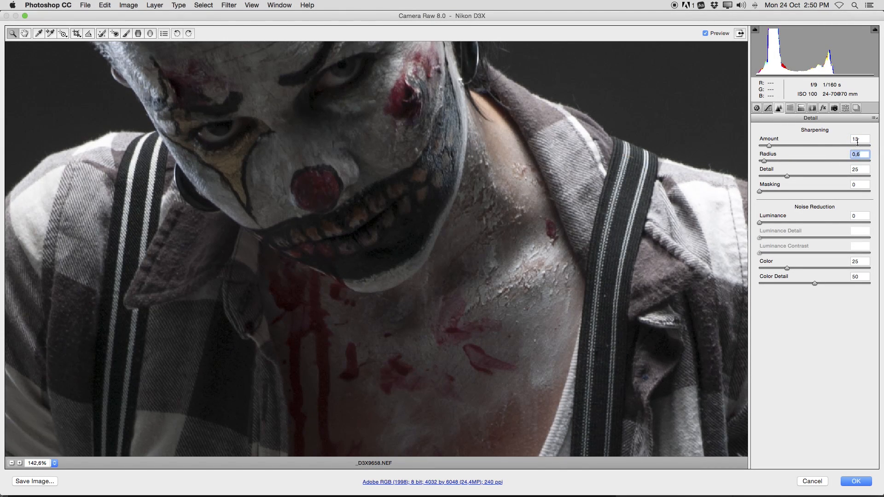
pyautogui.hotkey('shift', 'Tab')
pyautogui.write('50')
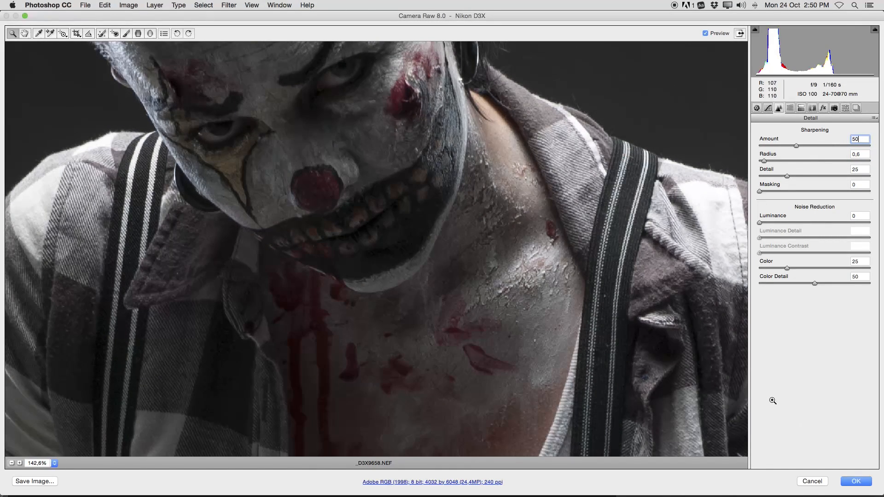
pyautogui.press('super+0')
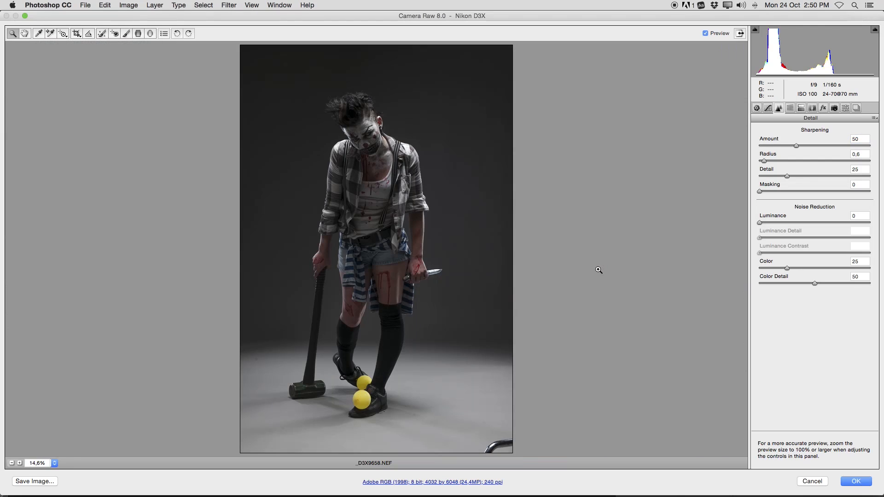
pyautogui.click(852, 482)
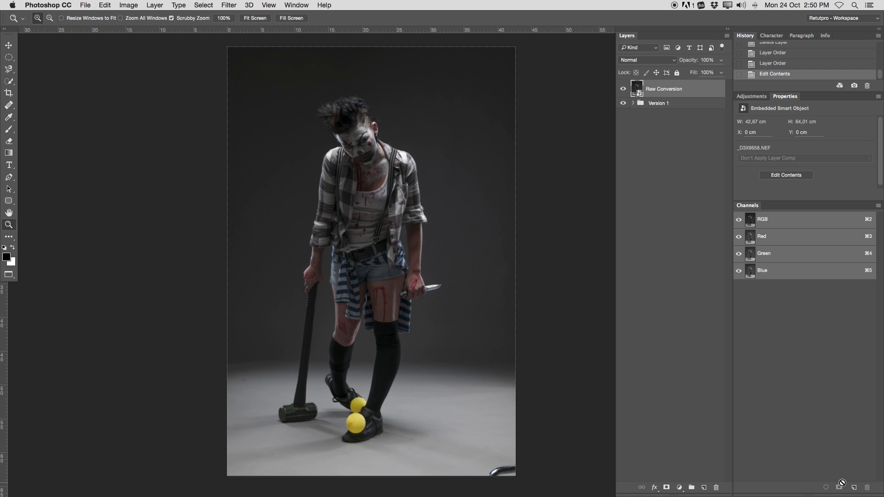
# - Duplicate the Raw Conversion smart object layer and rasterize the copy
pyautogui.moveTo(373, 129); pyautogui.dragTo(478, 129)
pyautogui.scroll(-5, 435, 174)
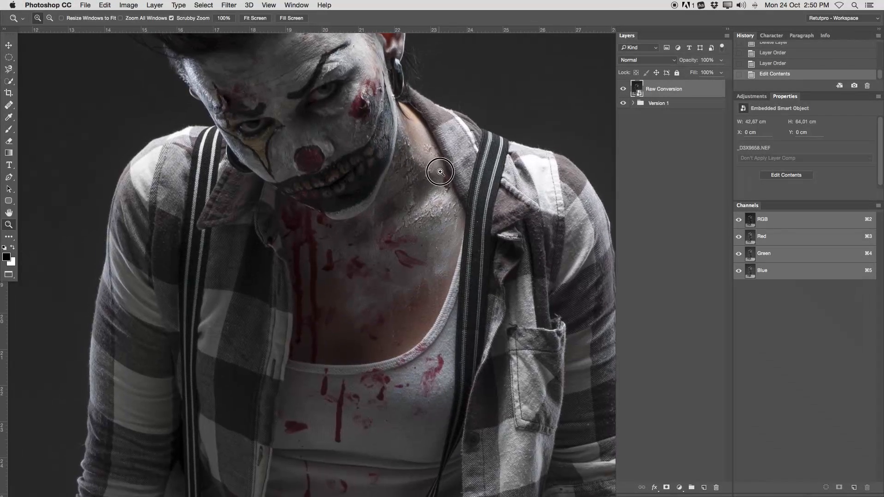
pyautogui.moveTo(422, 192); pyautogui.dragTo(397, 205)
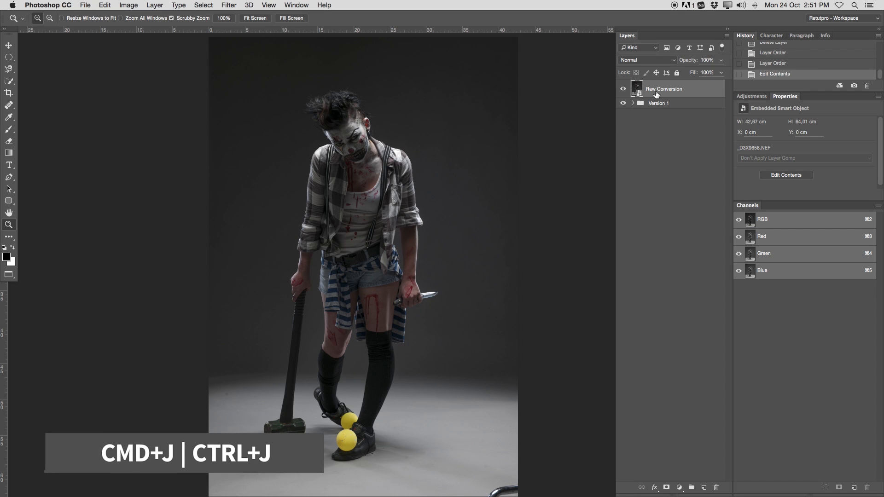
pyautogui.press('super+j')
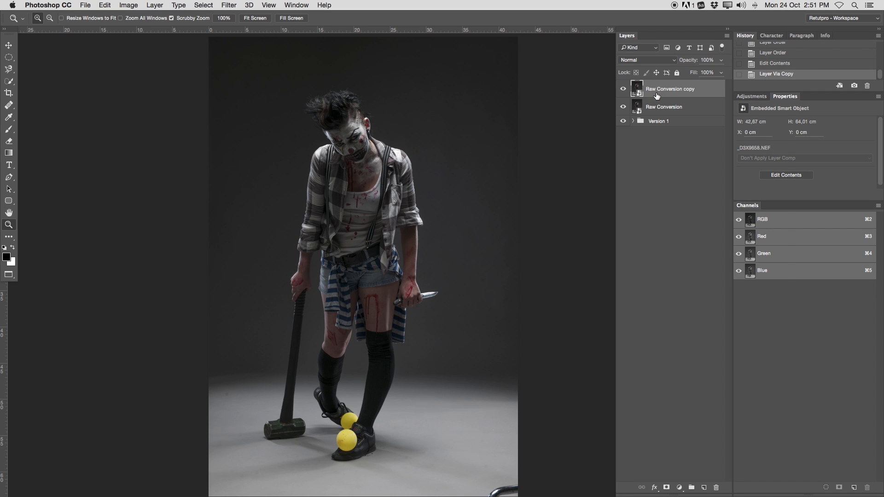
pyautogui.rightClick(658, 95)
pyautogui.click(688, 243)
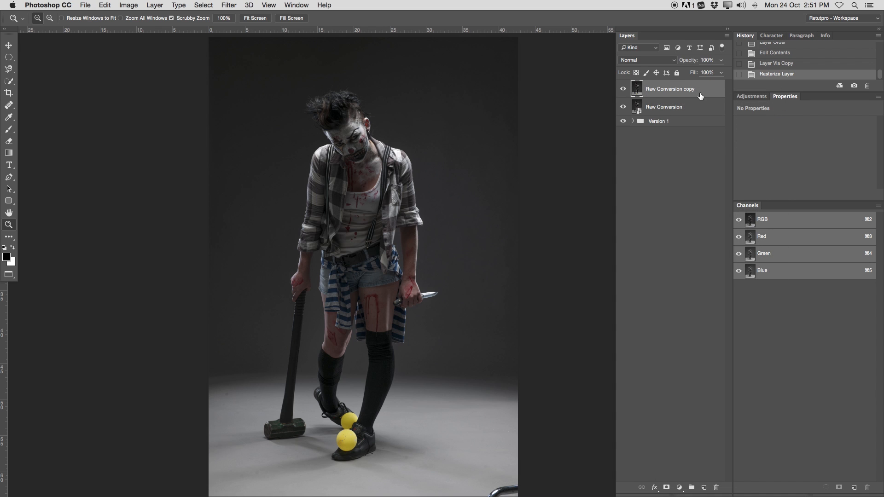
# - Rename the rasterized Raw Conversion copy as Fix
pyautogui.doubleClick(679, 90)
pyautogui.press('BackSpace')
pyautogui.write('Fix')
pyautogui.press('Return')
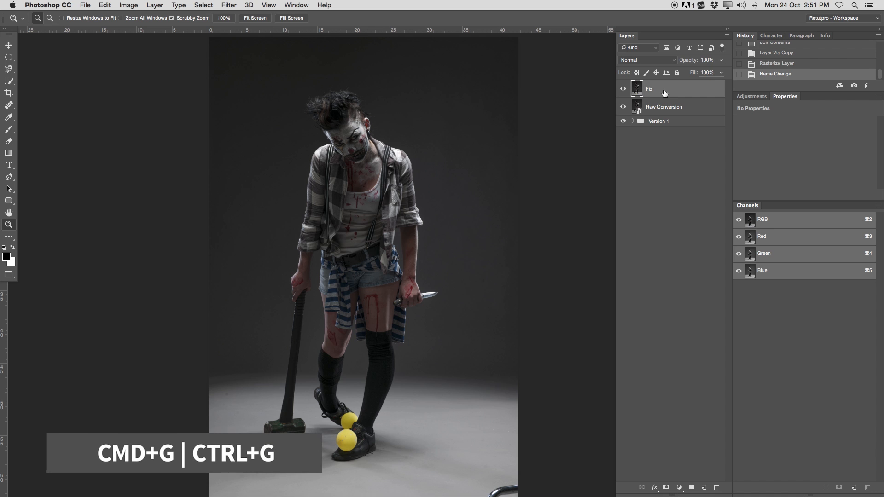
# - Put the Fix layer into a new group named Fix & Healing
pyautogui.press('super+g')
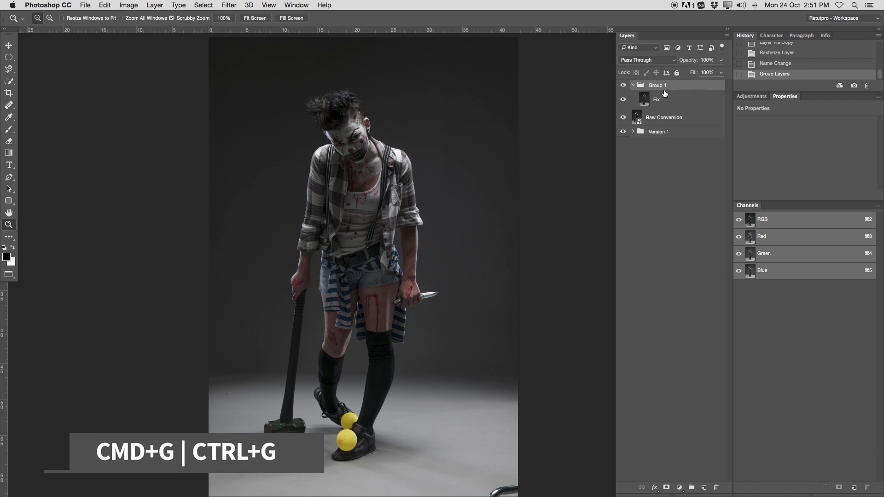
pyautogui.doubleClick(658, 85)
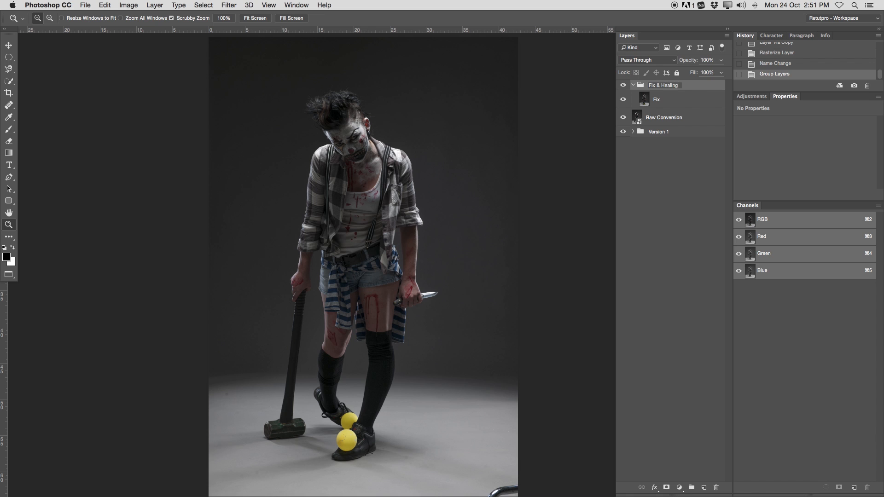
pyautogui.press('Return')
# - Open the Fix layer in the Liquify filter and enlarge the Forward Warp brush for reshaping the shoulders
pyautogui.click(660, 101)
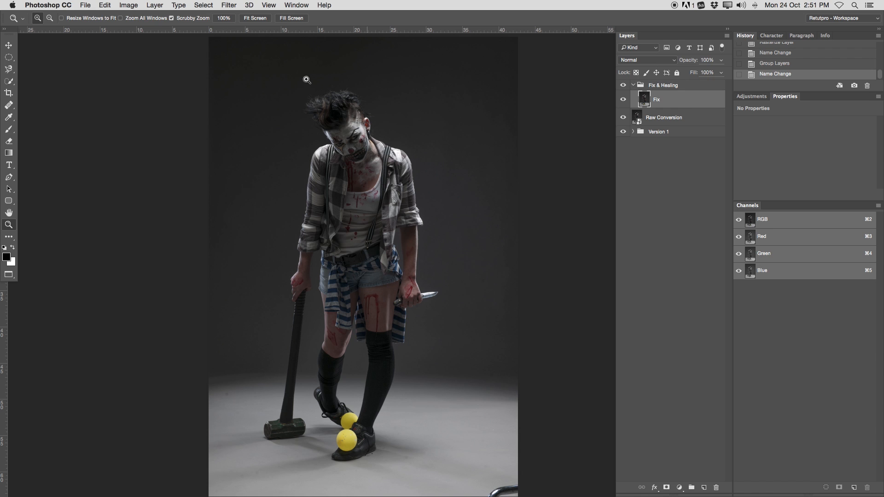
pyautogui.click(229, 5)
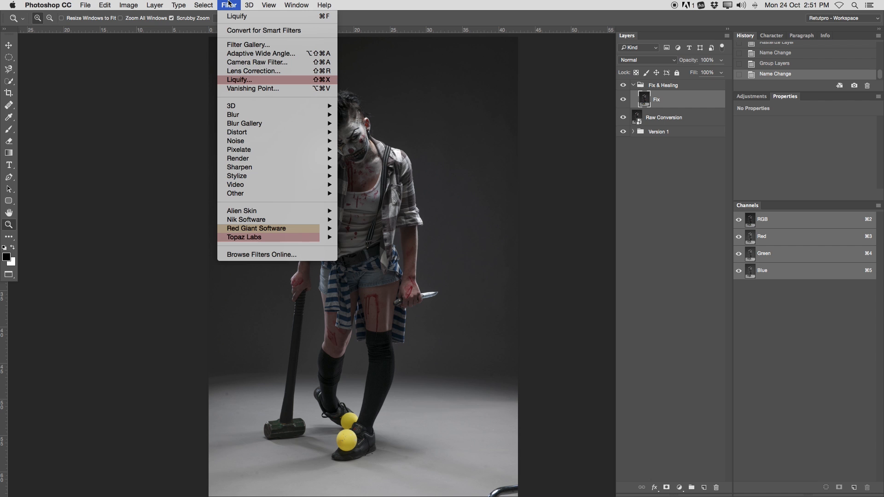
pyautogui.click(239, 79)
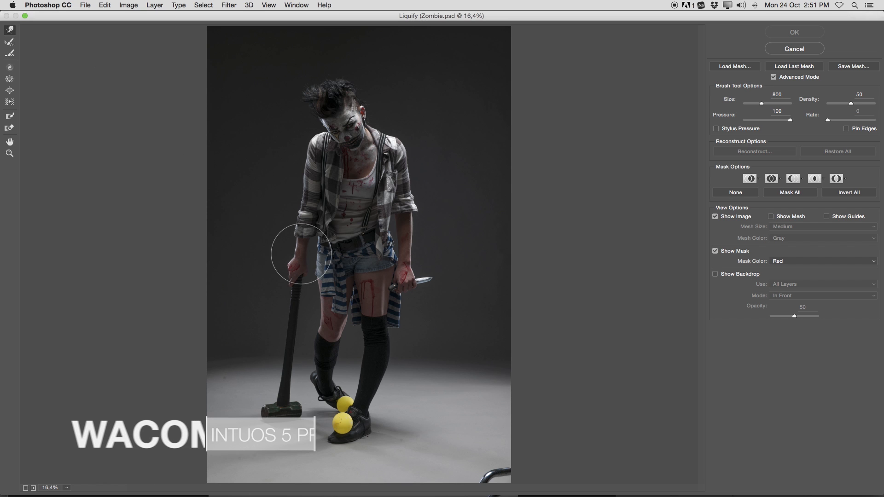
pyautogui.press('[')
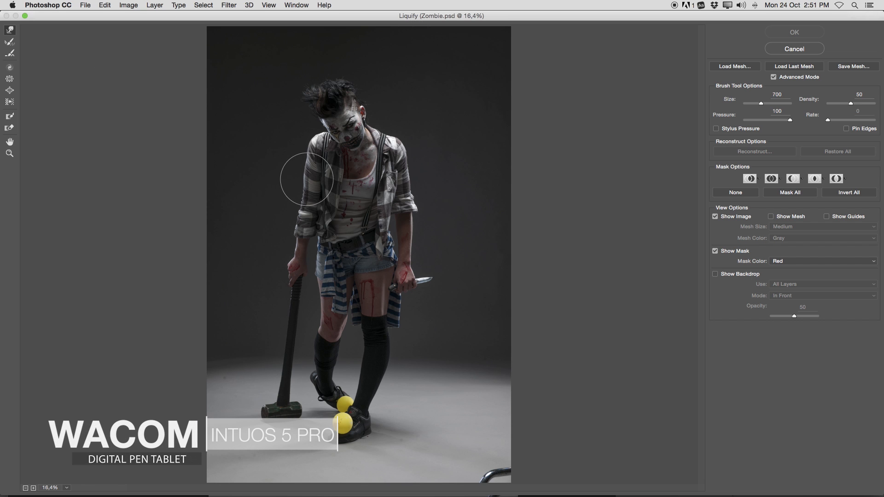
pyautogui.press(']')
pyautogui.press(']')
pyautogui.press(']')
# - Reshape both of the subject's shoulders with Forward Warp strokes and apply the Liquify filter
pyautogui.moveTo(310, 144); pyautogui.dragTo(313, 173)
pyautogui.moveTo(378, 146); pyautogui.dragTo(388, 145)
pyautogui.press('[')
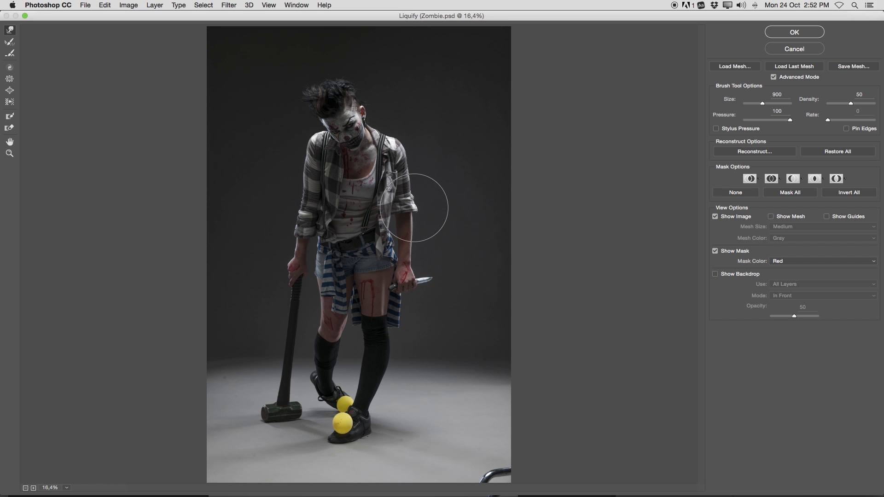
pyautogui.click(806, 32)
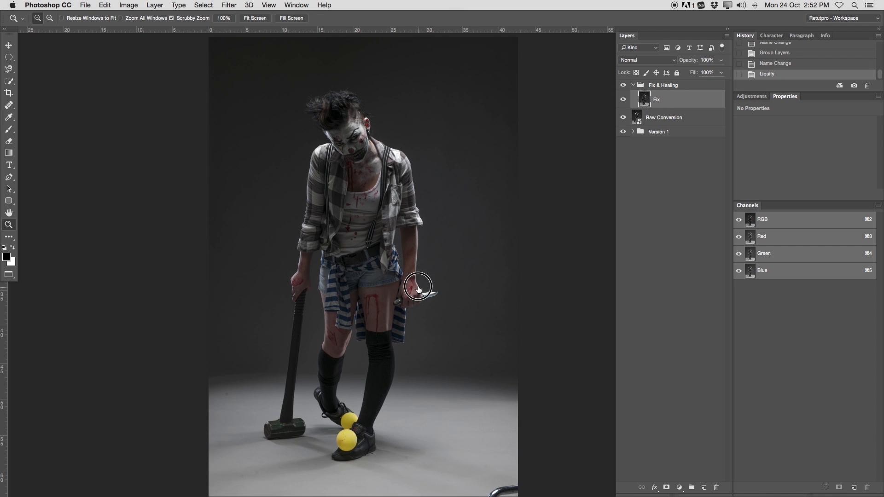
# - Remove the metal bar from the photo's lower-right floor corner on the Fix layer using the Clone Stamp
pyautogui.scroll(-5, 415, 283)
pyautogui.hscroll(2, 415, 283)
pyautogui.moveTo(480, 363); pyautogui.dragTo(512, 367)
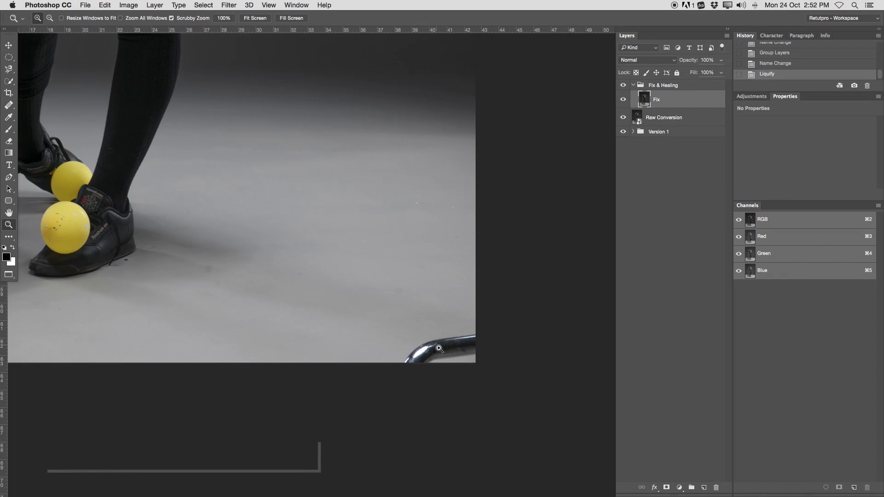
pyautogui.press('s')
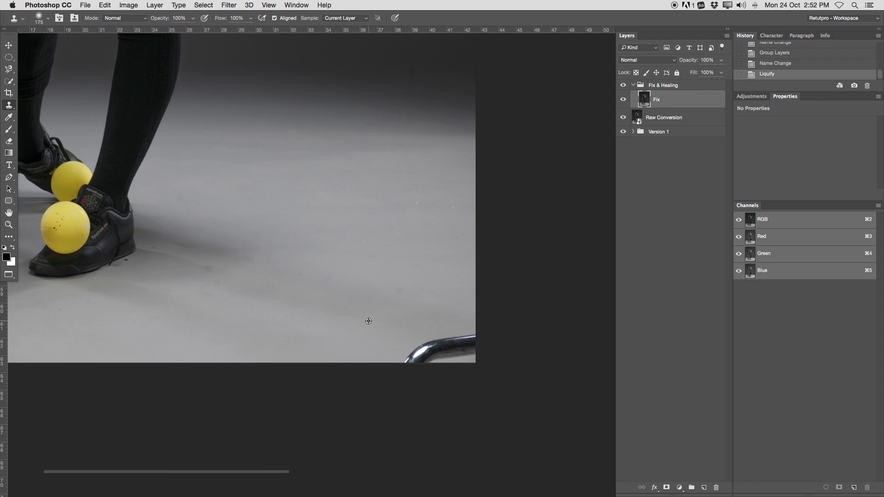
pyautogui.keyDown('alt'); pyautogui.click(359, 306); pyautogui.keyUp('alt')
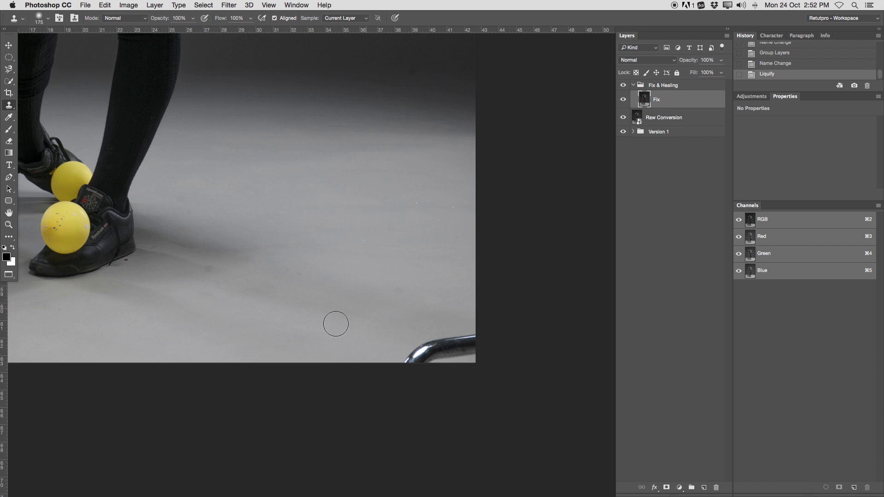
pyautogui.moveTo(414, 350)
pyautogui.mouseDown()
pyautogui.moveTo(490, 338)
pyautogui.moveTo(424, 351)
pyautogui.moveTo(445, 336)
pyautogui.moveTo(486, 340)
pyautogui.moveTo(413, 356)
pyautogui.moveTo(452, 334)
pyautogui.mouseUp()
pyautogui.keyDown('alt'); pyautogui.click(426, 316); pyautogui.keyUp('alt')
pyautogui.keyDown('alt'); pyautogui.click(449, 332); pyautogui.keyUp('alt')
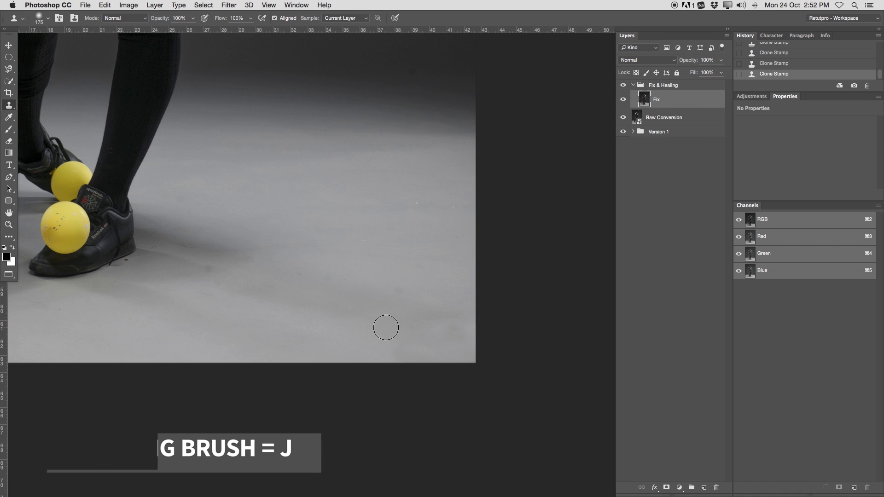
# - Heal the blemishes on the studio floor beside the shoes on the Fix layer with the Healing Brush
pyautogui.press('j')
pyautogui.keyDown('alt'); pyautogui.click(384, 278); pyautogui.keyUp('alt')
pyautogui.moveTo(401, 289); pyautogui.dragTo(395, 297)
pyautogui.moveTo(418, 268); pyautogui.dragTo(407, 266)
pyautogui.keyDown('alt'); pyautogui.click(209, 269); pyautogui.keyUp('alt')
pyautogui.moveTo(187, 269); pyautogui.dragTo(198, 272)
pyautogui.keyDown('alt'); pyautogui.click(218, 279); pyautogui.keyUp('alt')
pyautogui.click(217, 282)
pyautogui.keyDown('alt'); pyautogui.click(212, 206); pyautogui.keyUp('alt')
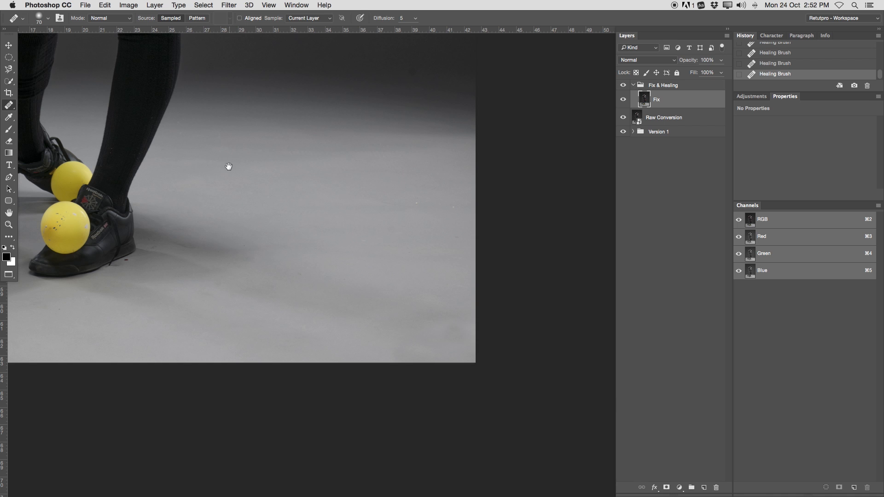
# - Clean up the marks on the floor around the sledgehammer using the Healing Brush
pyautogui.moveTo(229, 164); pyautogui.dragTo(578, 179)
pyautogui.click(129, 128)
pyautogui.moveTo(125, 151); pyautogui.dragTo(158, 174)
pyautogui.keyDown('alt'); pyautogui.click(176, 131); pyautogui.keyUp('alt')
pyautogui.click(199, 129)
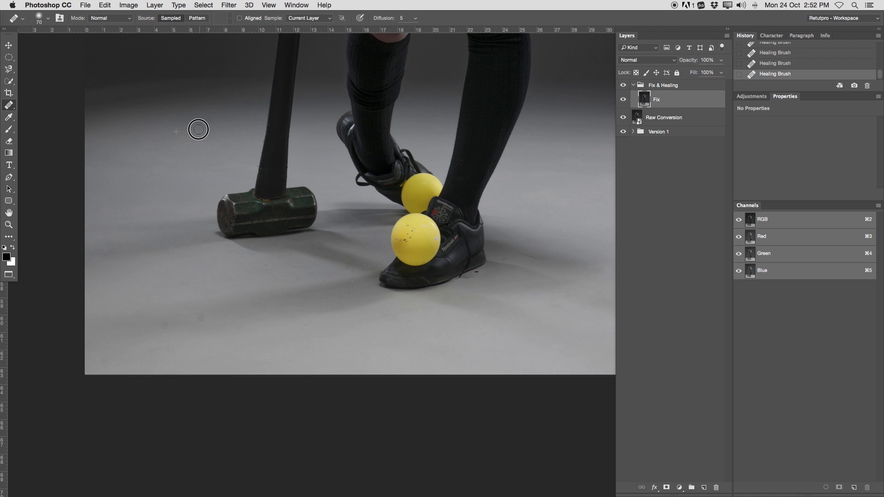
pyautogui.keyDown('alt'); pyautogui.click(198, 316); pyautogui.keyUp('alt')
pyautogui.click(166, 326)
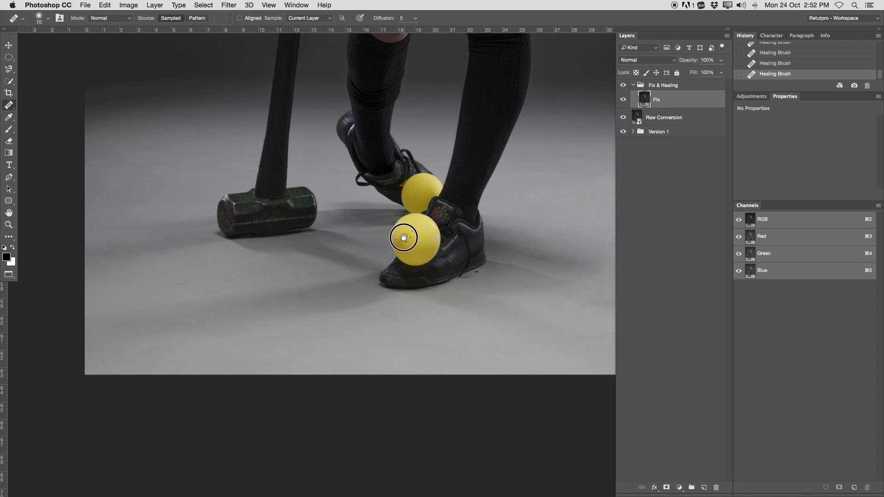
# - Heal the spots on the dark backdrop on the hammer side of the subject with sampled Healing Brush strokes
pyautogui.scroll(5, 405, 146)
pyautogui.scroll(6, 357, 428)
pyautogui.keyDown('alt'); pyautogui.click(117, 247); pyautogui.keyUp('alt')
pyautogui.click(120, 231)
pyautogui.keyDown('alt'); pyautogui.click(124, 224); pyautogui.keyUp('alt')
pyautogui.click(106, 213)
pyautogui.keyDown('alt'); pyautogui.click(118, 206); pyautogui.keyUp('alt')
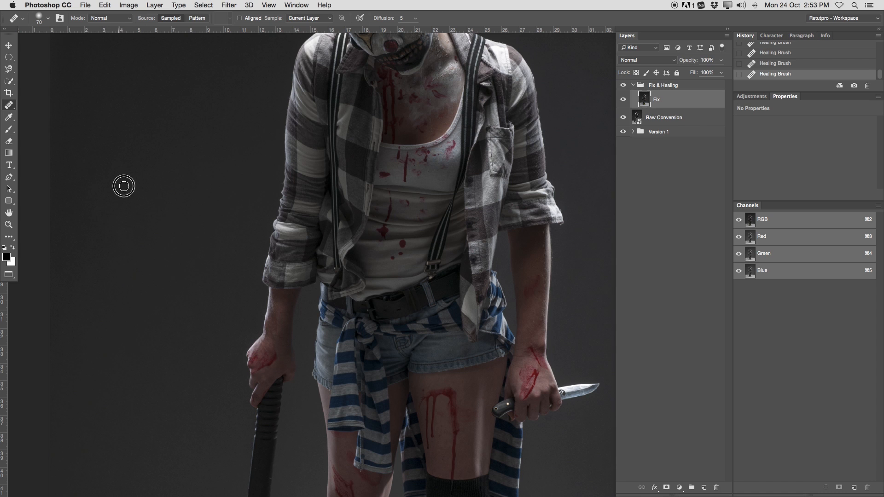
pyautogui.moveTo(119, 193); pyautogui.dragTo(132, 176)
pyautogui.keyDown('alt'); pyautogui.click(98, 182); pyautogui.keyUp('alt')
pyautogui.click(91, 172)
# - Heal the backdrop blemishes on the knife side of the subject with the Healing Brush
pyautogui.scroll(6, 238, 364)
pyautogui.moveTo(453, 211); pyautogui.dragTo(279, 206)
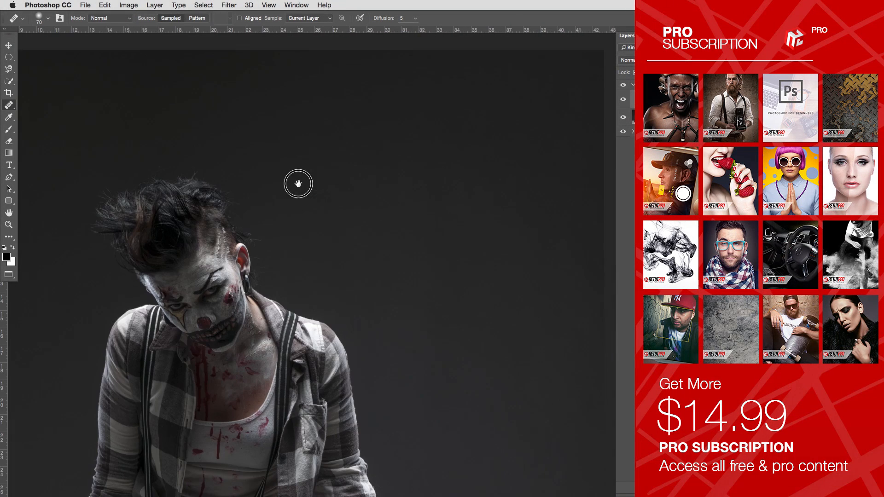
pyautogui.moveTo(449, 200); pyautogui.dragTo(408, 77)
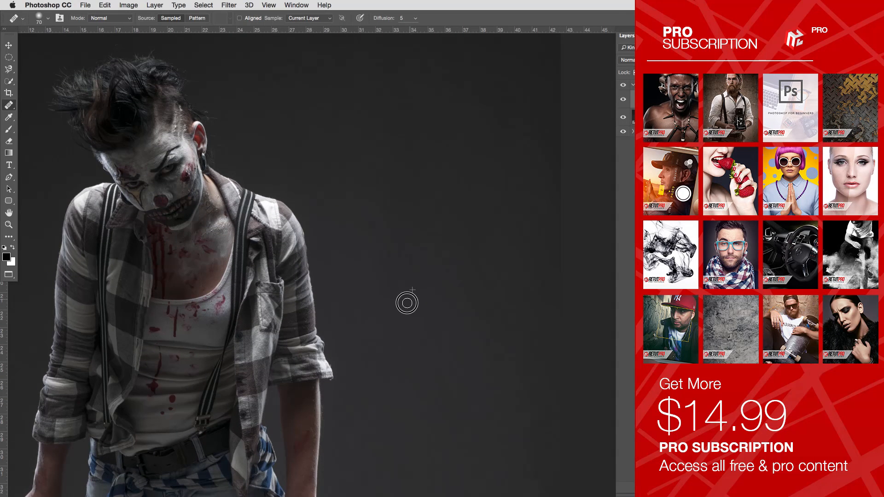
pyautogui.keyDown('alt'); pyautogui.click(391, 280); pyautogui.keyUp('alt')
pyautogui.moveTo(387, 308); pyautogui.dragTo(389, 305)
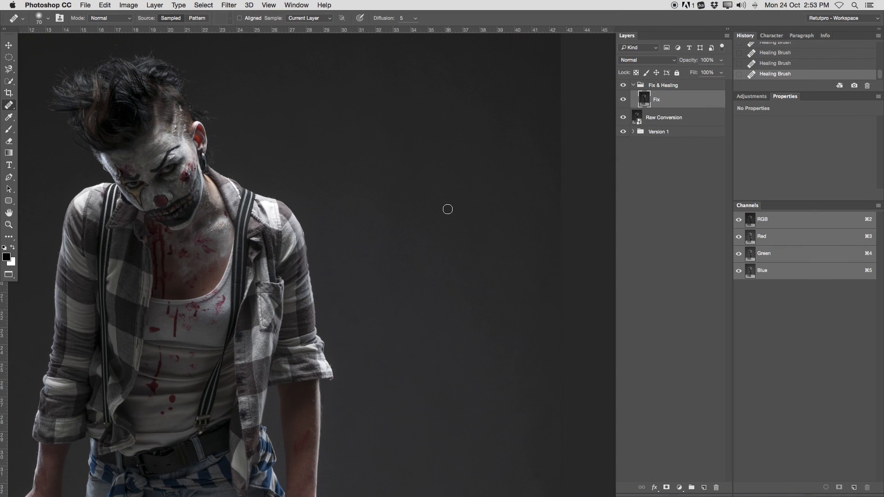
# - Collapse the Fix & Healing group and place Background.jpg above it as an embedded image filling the canvas
pyautogui.press('z')
pyautogui.moveTo(427, 211); pyautogui.dragTo(401, 215)
pyautogui.moveTo(425, 281); pyautogui.dragTo(429, 189)
pyautogui.moveTo(429, 186); pyautogui.dragTo(425, 206)
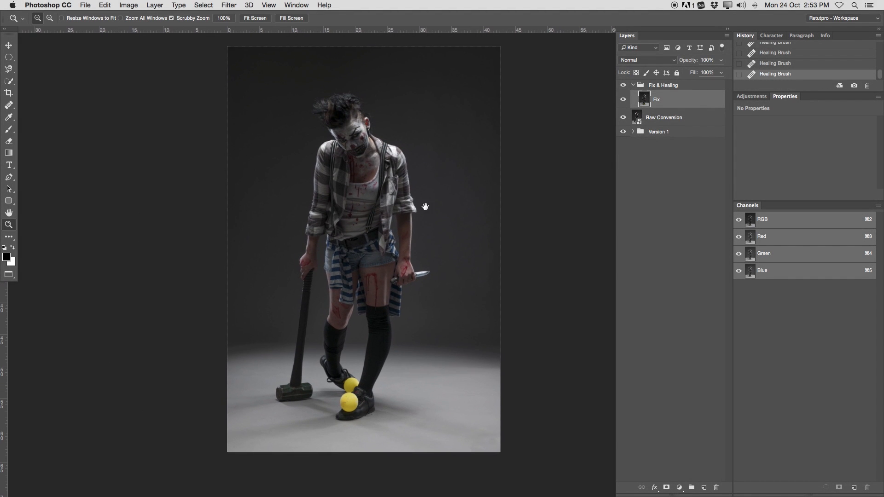
pyautogui.click(634, 86)
pyautogui.press('Tab')
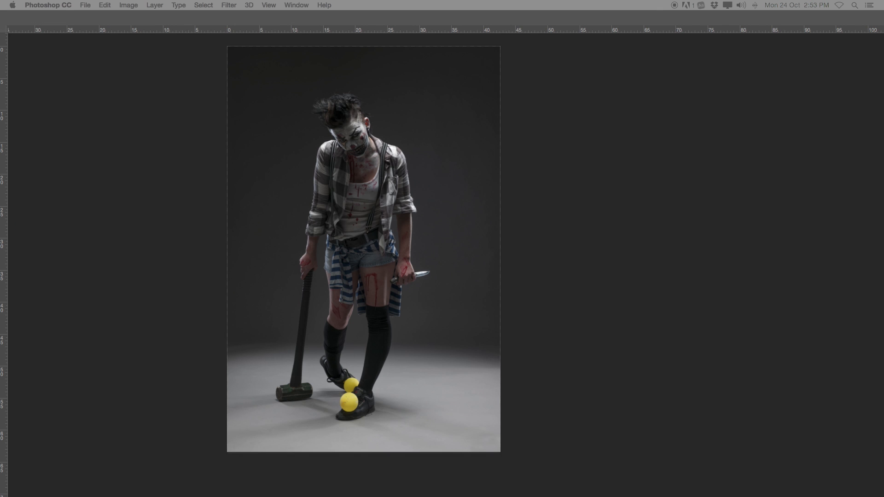
pyautogui.press('Tab')
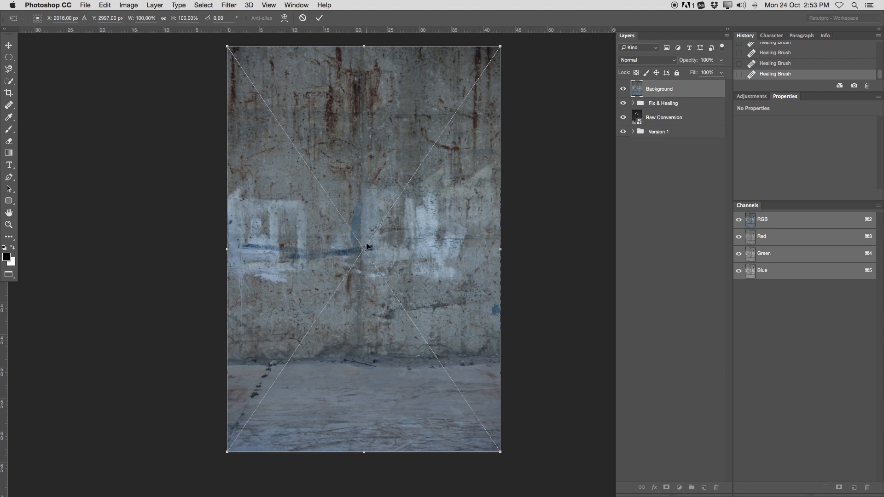
pyautogui.press('Return')
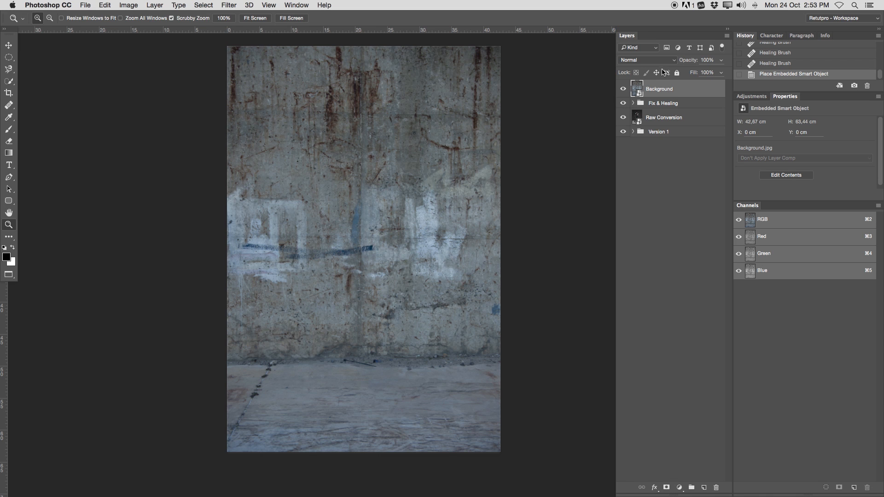
# - Rasterize the placed Background layer and compare the image with that layer hidden and shown
pyautogui.rightClick(656, 96)
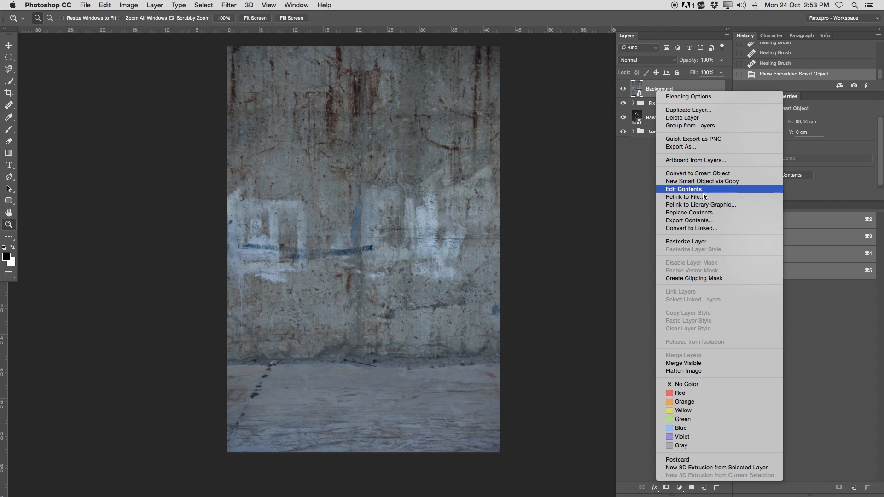
pyautogui.click(697, 241)
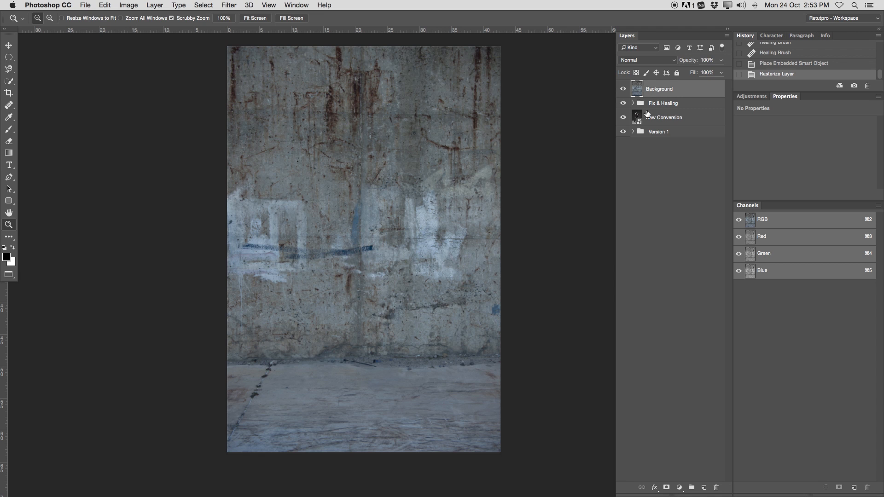
pyautogui.click(623, 88)
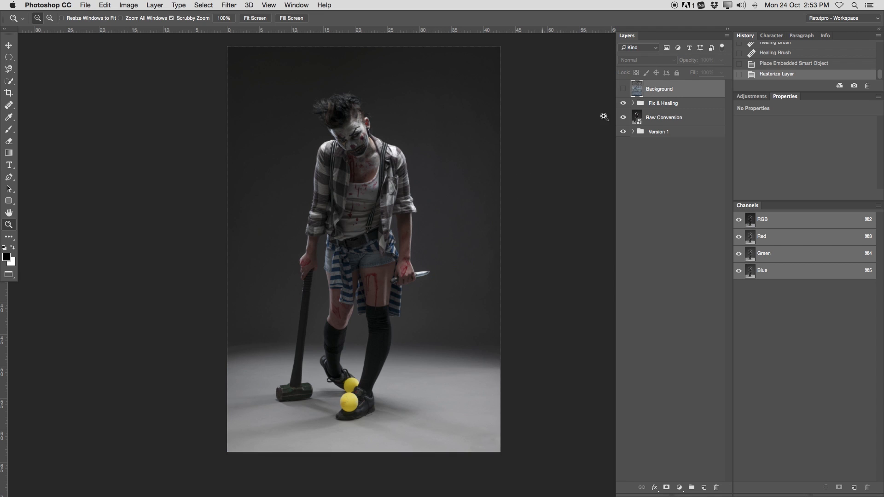
pyautogui.click(623, 89)
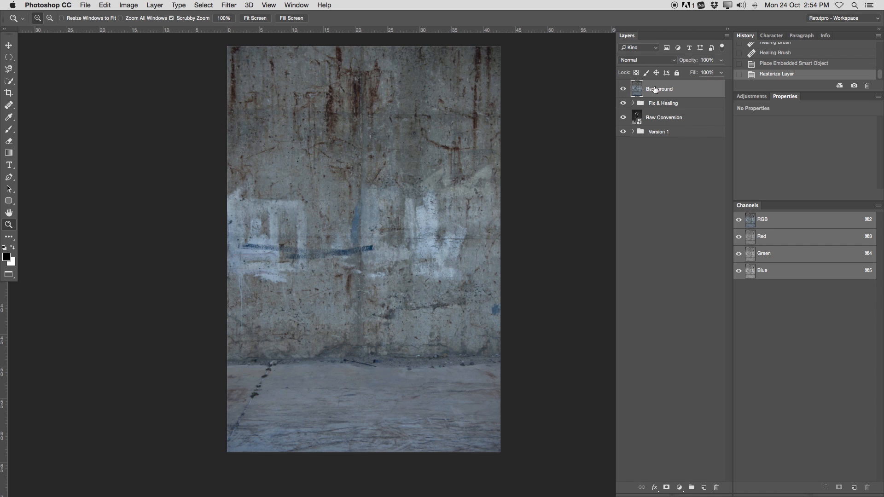
# - Add a Hue/Saturation adjustment layer above Background and clip it to that layer
pyautogui.click(756, 96)
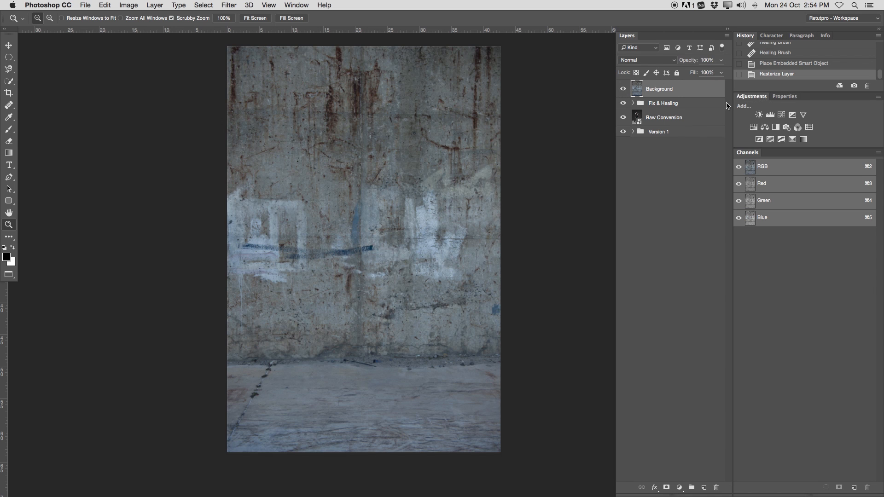
pyautogui.click(753, 127)
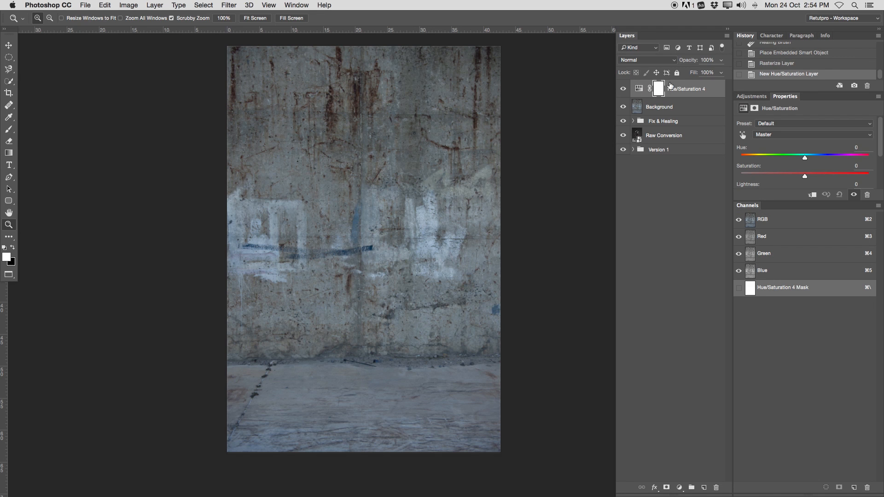
pyautogui.press('alt')
pyautogui.press('alt')
pyautogui.press('alt')
pyautogui.keyDown('alt'); pyautogui.click(641, 97); pyautogui.keyUp('alt')
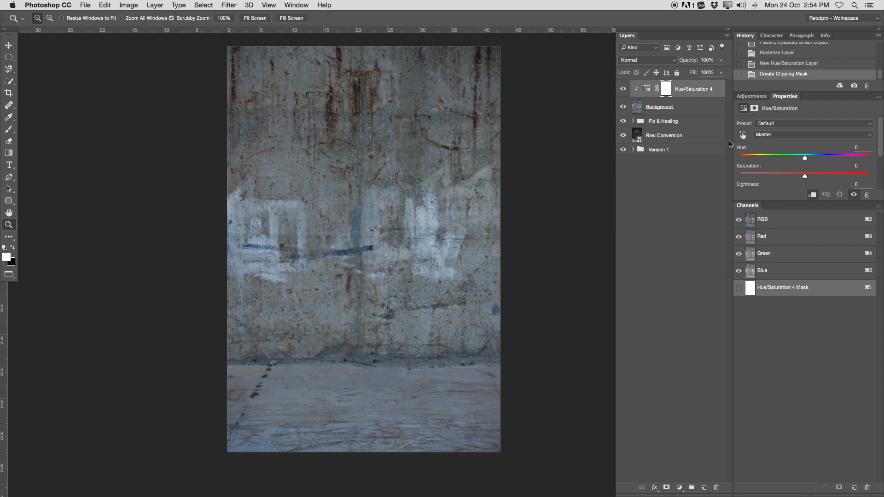
# - Desaturate the wall texture by setting the clipped Hue/Saturation layer's Saturation to -86
pyautogui.moveTo(787, 201); pyautogui.dragTo(787, 291)
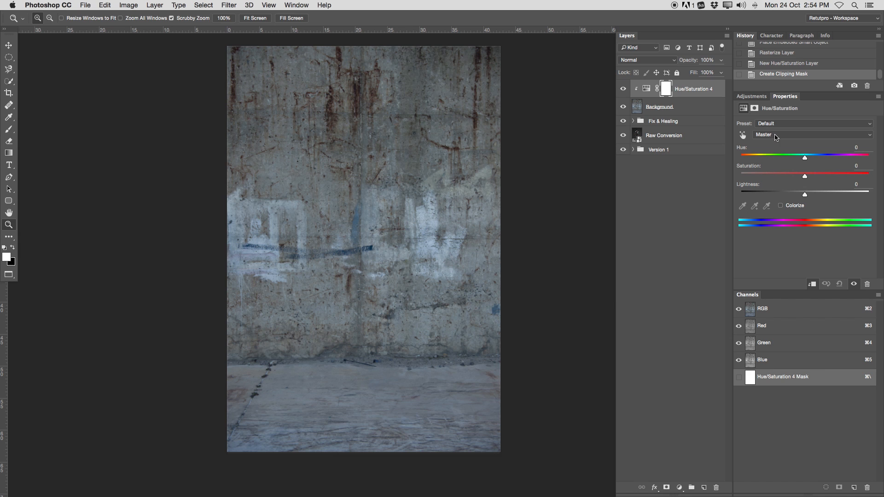
pyautogui.moveTo(807, 181); pyautogui.dragTo(750, 178)
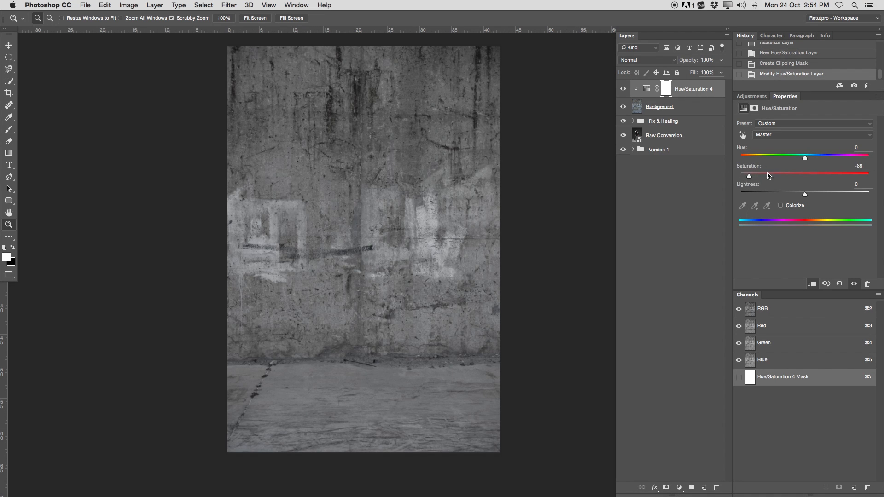
pyautogui.click(776, 135)
pyautogui.click(775, 137)
# - Set the Background layer's blend mode to Soft Light and inspect the blended wall texture
pyautogui.click(659, 107)
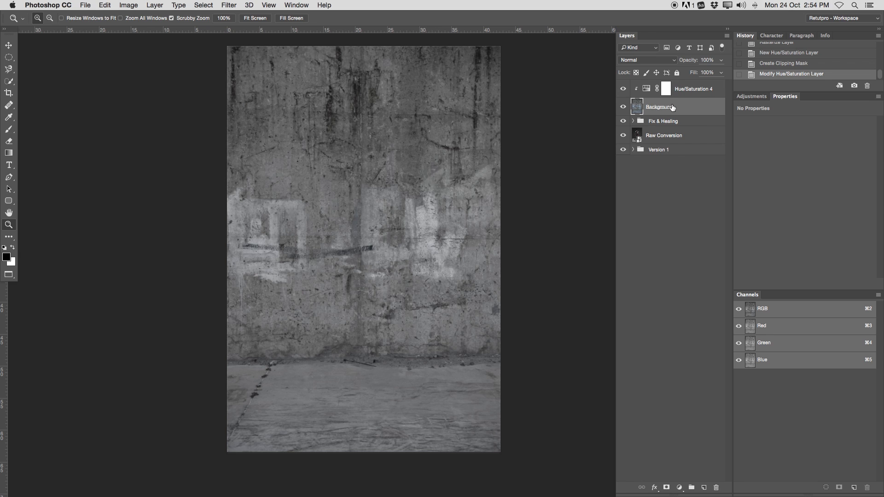
pyautogui.click(669, 60)
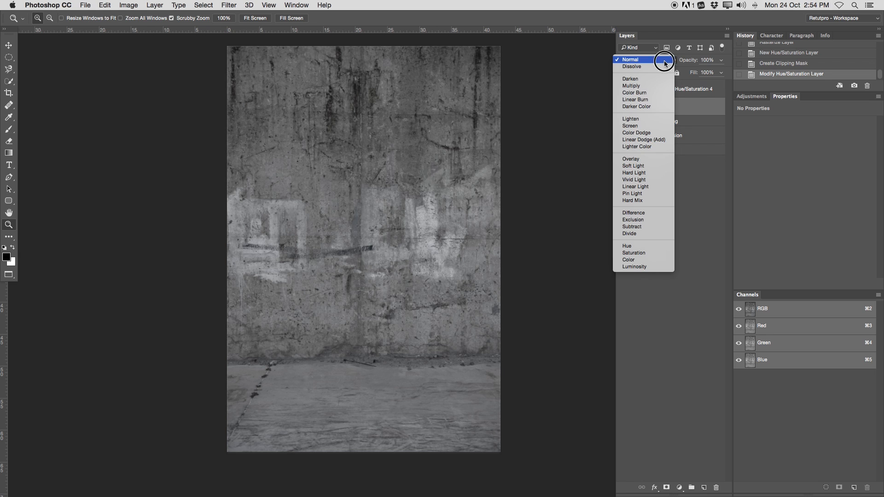
pyautogui.click(635, 165)
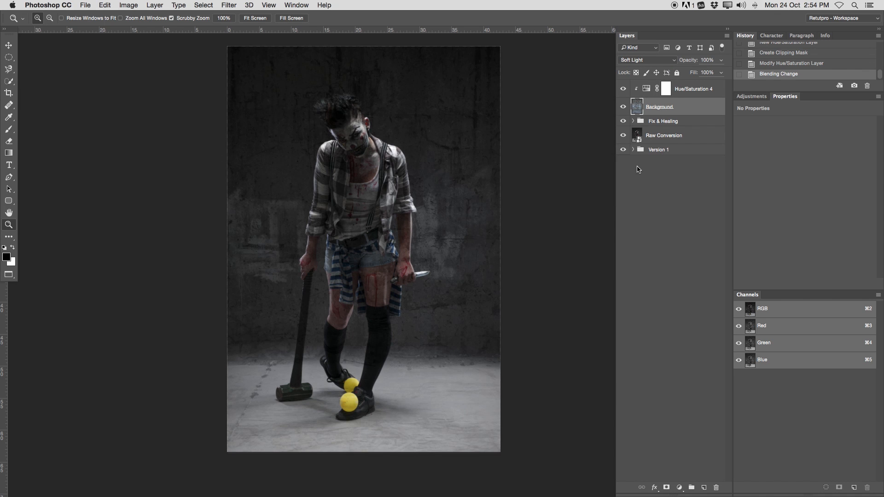
pyautogui.moveTo(426, 215); pyautogui.dragTo(375, 233)
pyautogui.moveTo(212, 226); pyautogui.dragTo(395, 130)
pyautogui.moveTo(432, 169); pyautogui.dragTo(361, 198)
pyautogui.moveTo(388, 233); pyautogui.dragTo(375, 209)
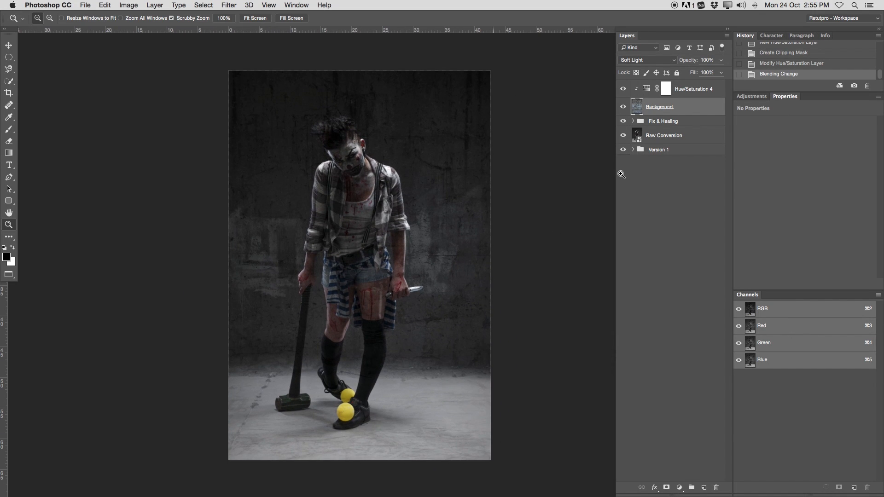
# - Add a Levels adjustment layer above Hue/Saturation 4 and darken the midtones to 0.65
pyautogui.click(688, 91)
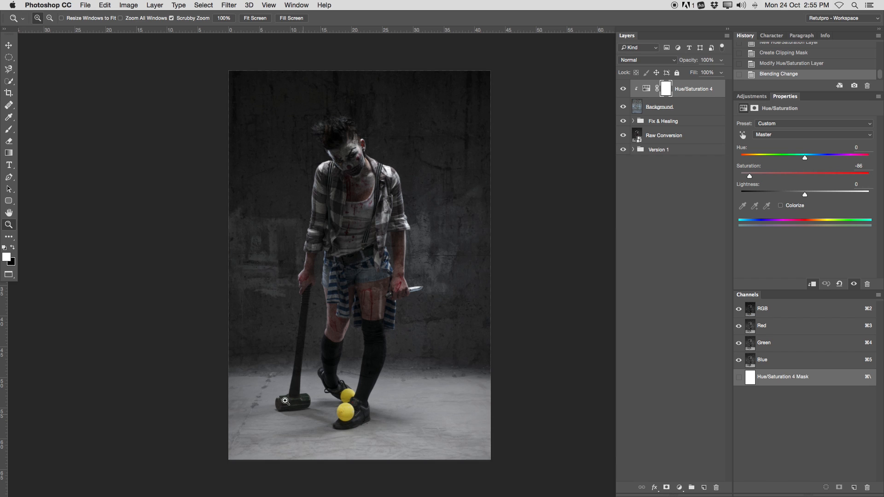
pyautogui.click(750, 97)
pyautogui.click(785, 97)
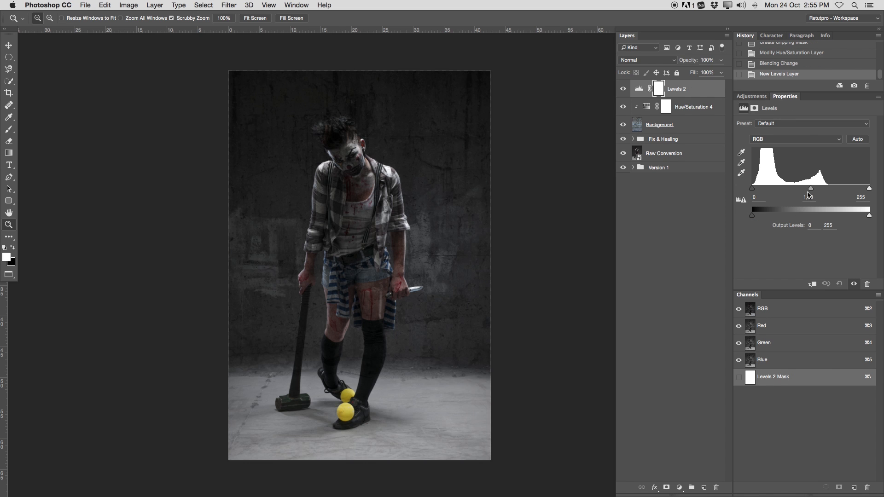
pyautogui.moveTo(811, 189)
pyautogui.mouseDown()
pyautogui.moveTo(802, 191)
pyautogui.moveTo(827, 190)
pyautogui.mouseUp()
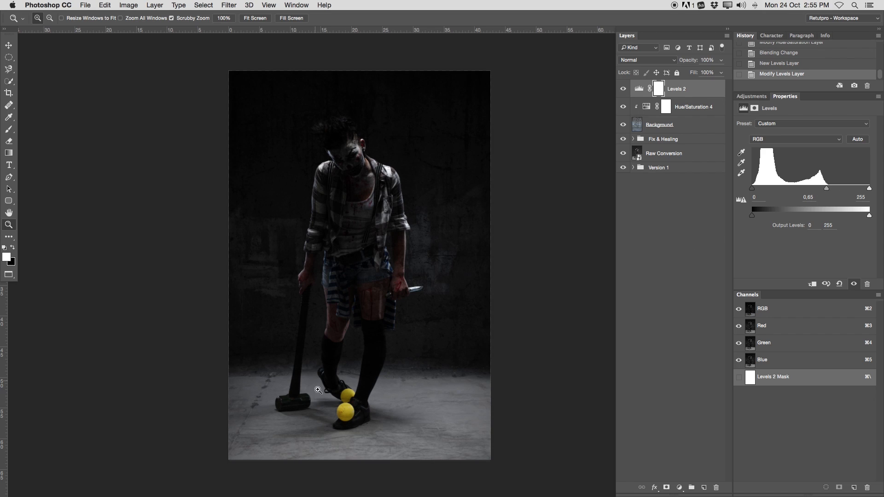
# - Invert the Levels 2 layer mask to black
pyautogui.scroll(-4, 400, 403)
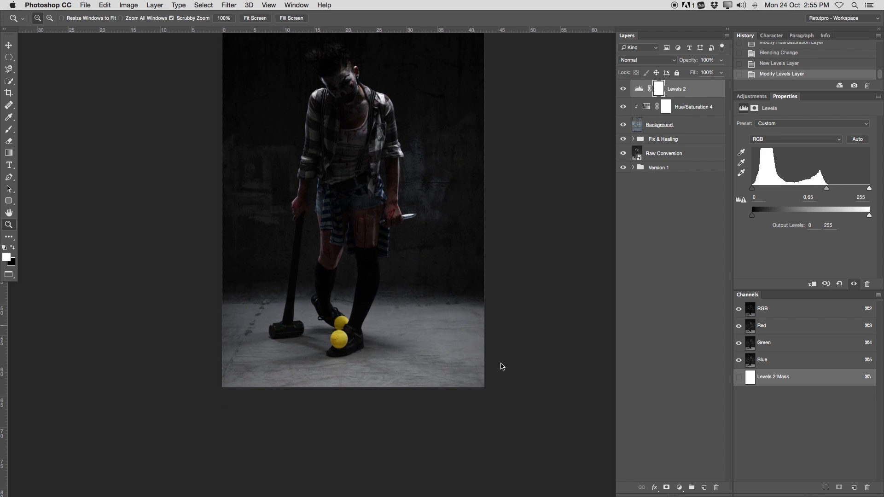
pyautogui.click(660, 92)
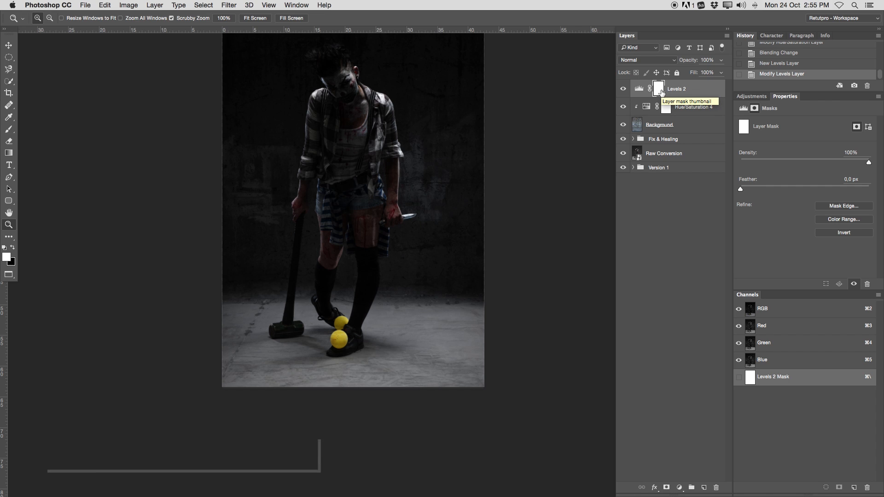
pyautogui.press('super+i')
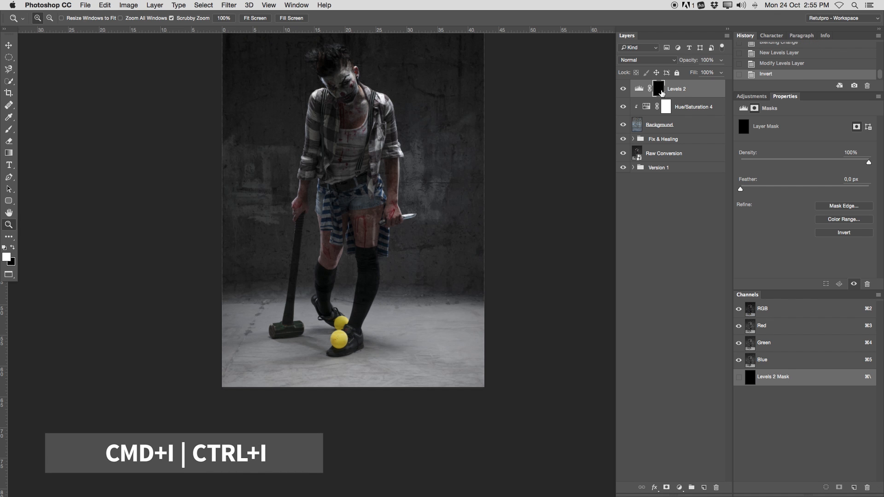
# - Paint white over the floor on the Levels 2 mask with a 1158-pixel soft brush at 100% opacity
pyautogui.moveTo(408, 347); pyautogui.dragTo(428, 340)
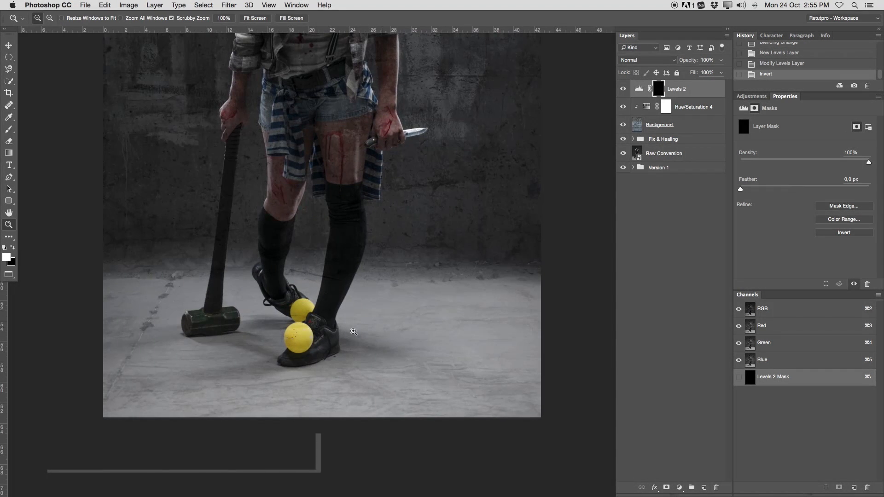
pyautogui.press('b')
pyautogui.press(']')
pyautogui.press(']')
pyautogui.press(']')
pyautogui.press(']')
pyautogui.press(']')
pyautogui.press(']')
pyautogui.press(']')
pyautogui.press(']')
pyautogui.press(']')
pyautogui.moveTo(331, 312)
pyautogui.mouseDown()
pyautogui.moveTo(373, 326)
pyautogui.moveTo(381, 377)
pyautogui.moveTo(376, 116)
pyautogui.moveTo(383, 456)
pyautogui.moveTo(377, 146)
pyautogui.mouseUp()
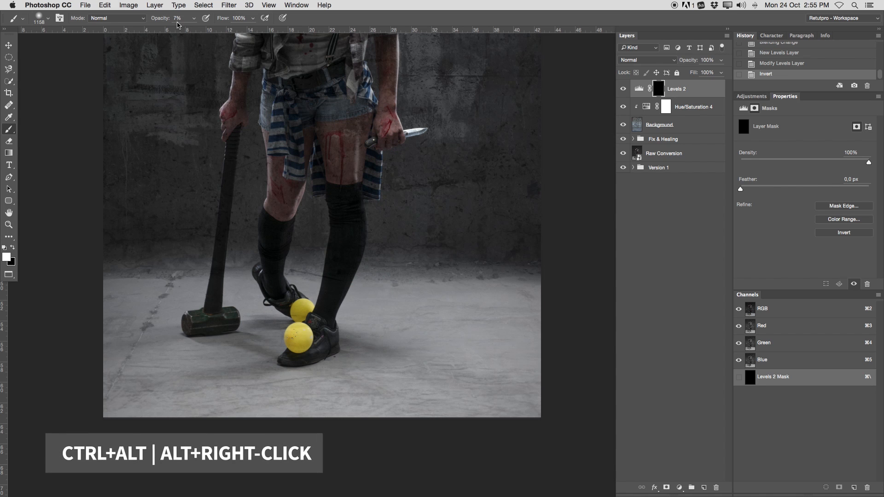
pyautogui.moveTo(166, 20); pyautogui.dragTo(260, 21)
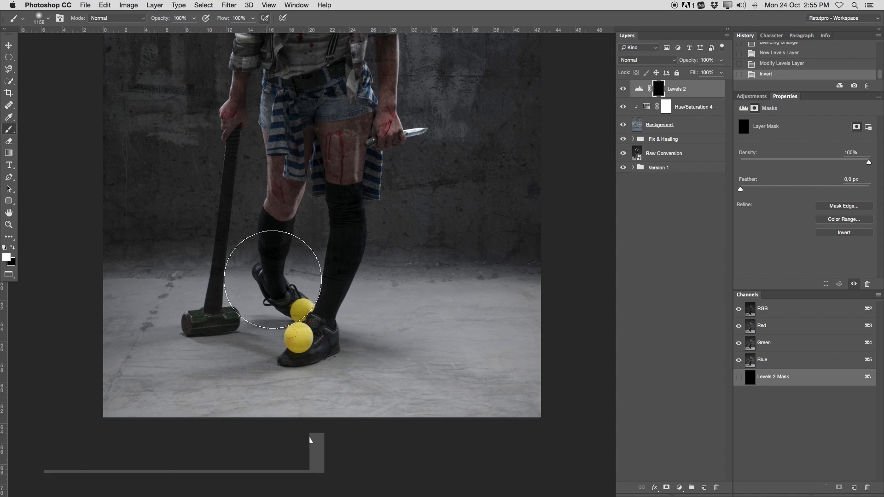
pyautogui.moveTo(284, 404)
pyautogui.mouseDown()
pyautogui.moveTo(156, 408)
pyautogui.moveTo(203, 421)
pyautogui.moveTo(102, 387)
pyautogui.moveTo(164, 368)
pyautogui.moveTo(92, 347)
pyautogui.moveTo(116, 336)
pyautogui.moveTo(331, 333)
pyautogui.moveTo(233, 338)
pyautogui.moveTo(219, 329)
pyautogui.moveTo(456, 339)
pyautogui.moveTo(486, 352)
pyautogui.moveTo(501, 383)
pyautogui.moveTo(356, 405)
pyautogui.moveTo(557, 409)
pyautogui.moveTo(501, 392)
pyautogui.moveTo(505, 347)
pyautogui.moveTo(528, 330)
pyautogui.moveTo(244, 337)
pyautogui.moveTo(163, 341)
pyautogui.moveTo(154, 449)
pyautogui.mouseUp()
# - Paint black over the lower wall on the Levels 2 mask to limit the darkening to the floor, and review the whole image
pyautogui.press('x')
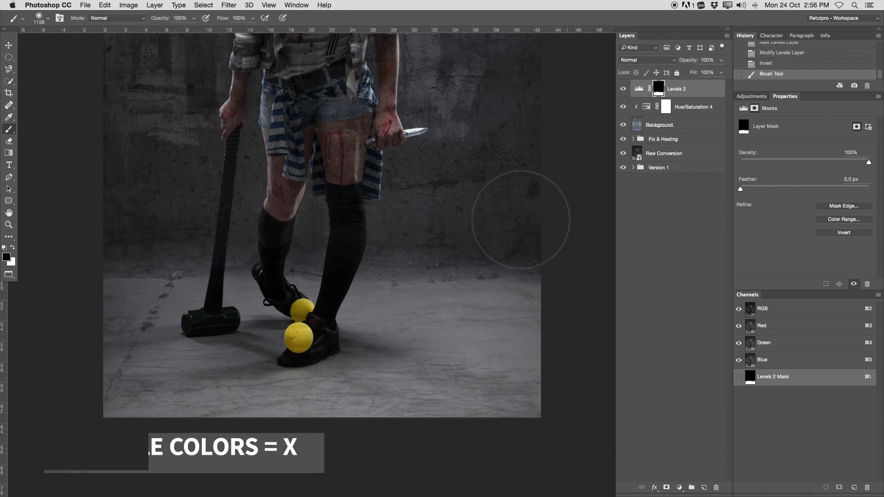
pyautogui.moveTo(316, 216)
pyautogui.mouseDown()
pyautogui.moveTo(216, 205)
pyautogui.moveTo(142, 215)
pyautogui.moveTo(109, 201)
pyautogui.mouseUp()
pyautogui.press('z')
pyautogui.moveTo(310, 238); pyautogui.dragTo(364, 272)
pyautogui.moveTo(393, 251); pyautogui.dragTo(397, 275)
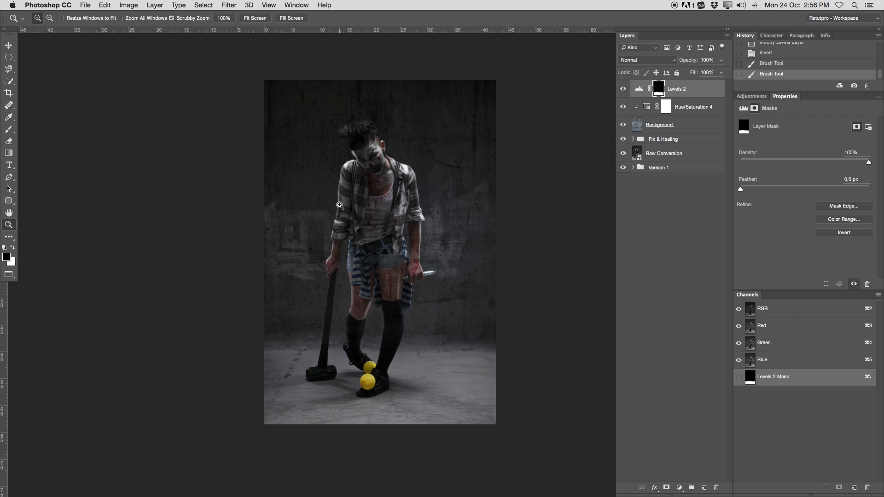
# - Draw a tall elliptical selection around the zombie and centre it over the figure
pyautogui.moveTo(17, 61); pyautogui.dragTo(52, 58)
pyautogui.moveTo(313, 111); pyautogui.dragTo(456, 375)
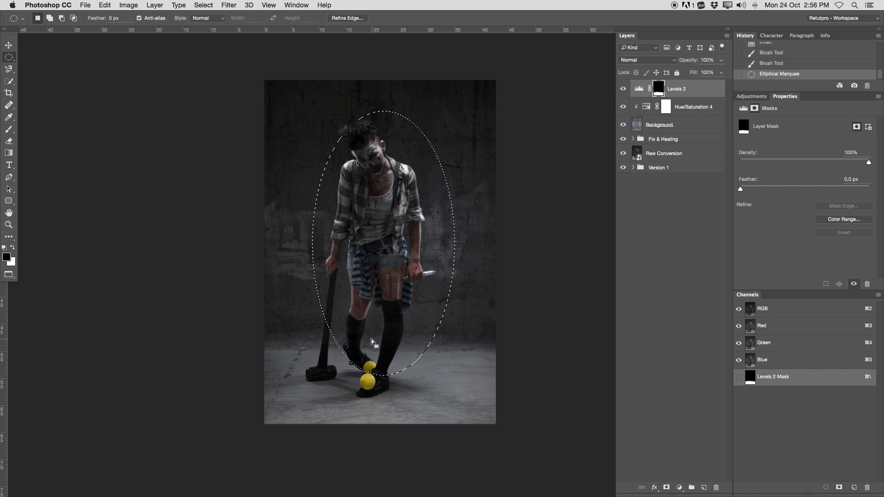
pyautogui.moveTo(383, 231); pyautogui.dragTo(410, 218)
# - Feather the elliptical selection by 250 pixels twice in a row
pyautogui.click(204, 5)
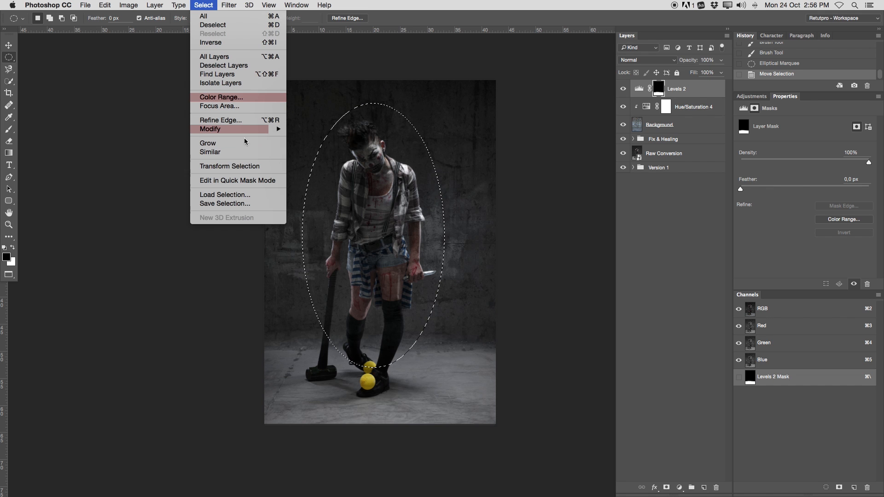
pyautogui.moveTo(249, 130)
pyautogui.click(305, 166)
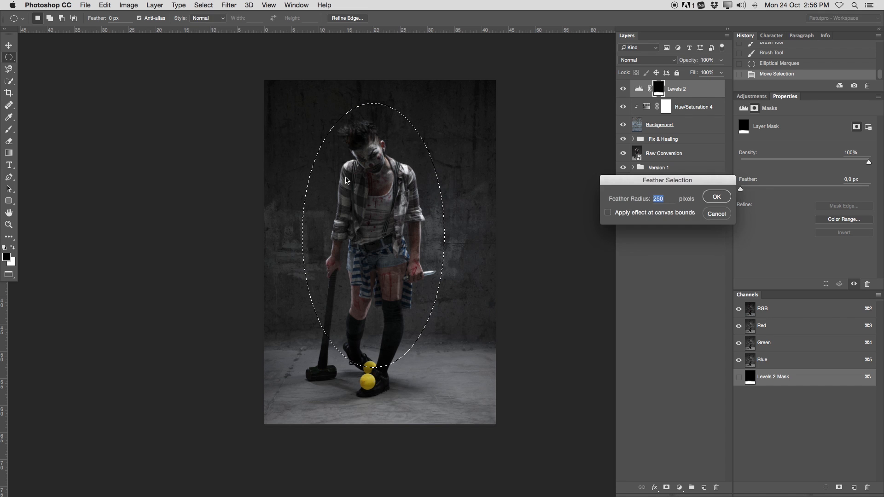
pyautogui.moveTo(691, 195); pyautogui.dragTo(394, 256)
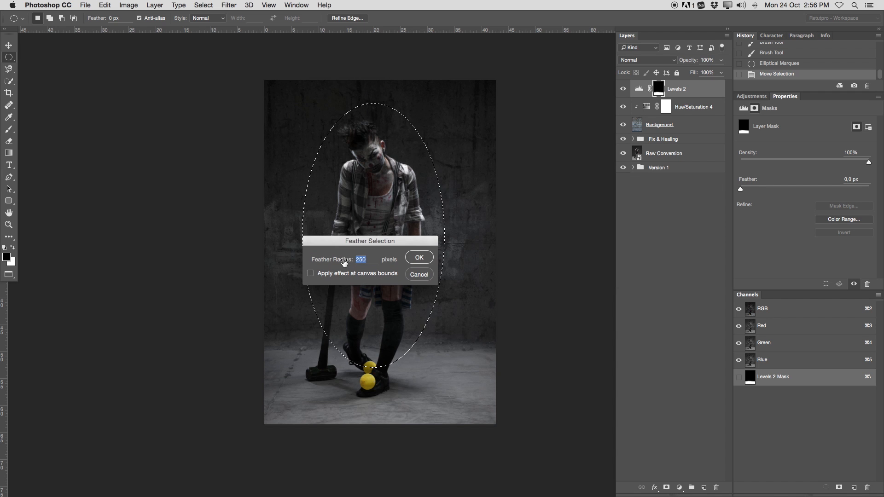
pyautogui.click(417, 258)
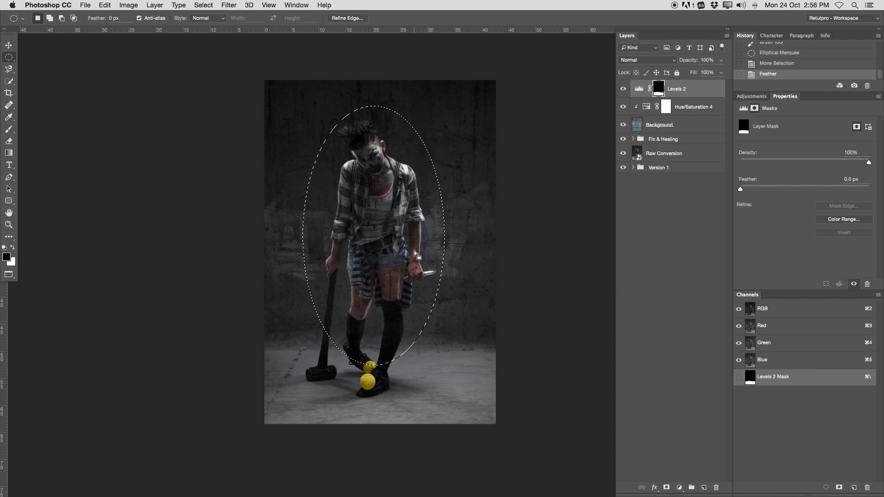
pyautogui.click(203, 4)
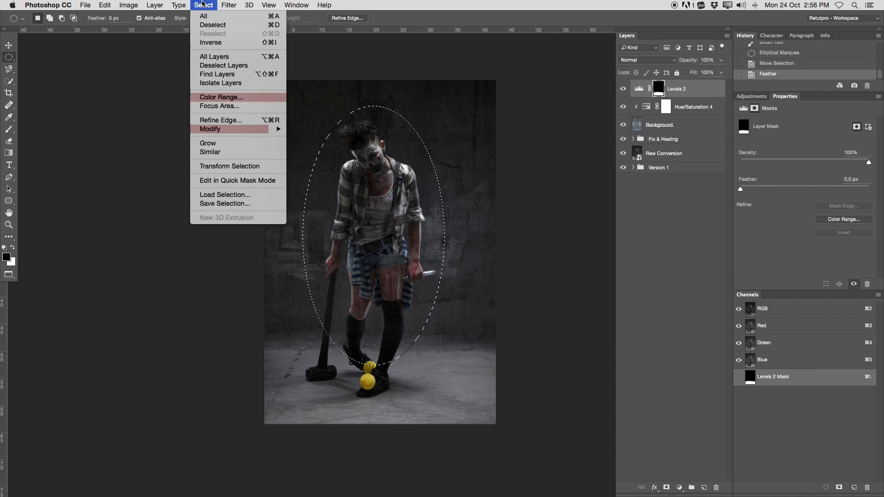
pyautogui.moveTo(223, 132)
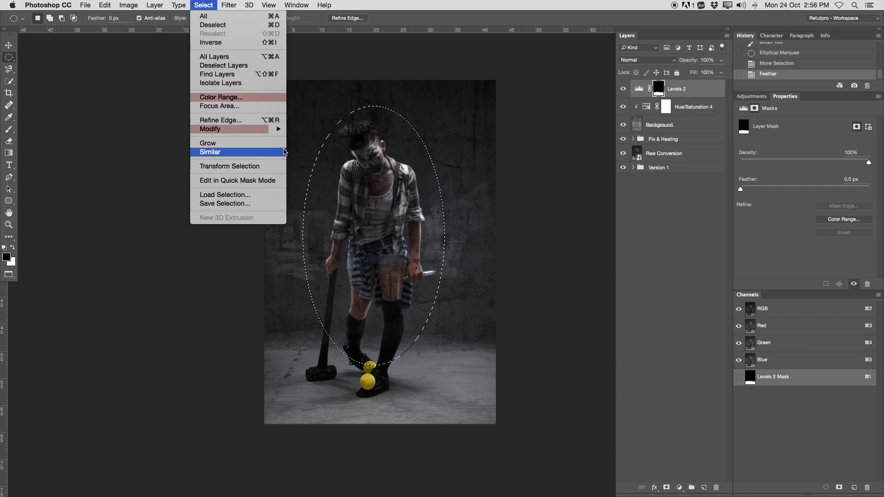
pyautogui.click(310, 163)
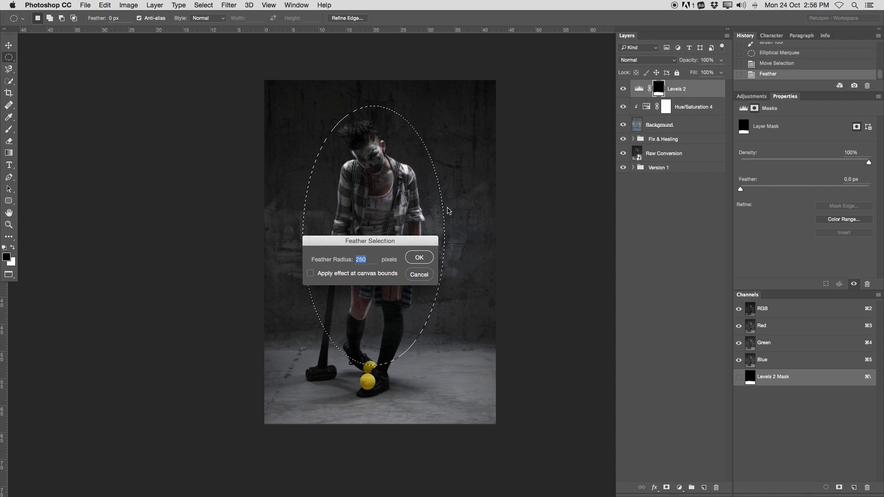
pyautogui.press('Return')
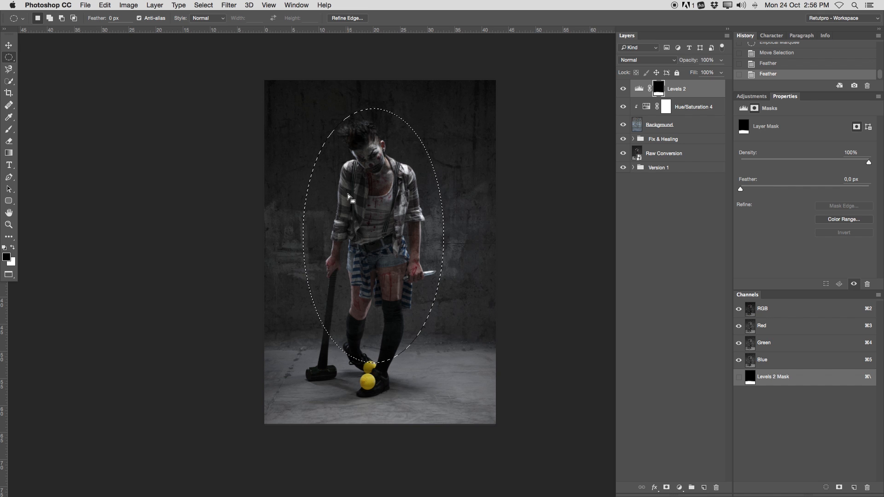
# - Add a Curves adjustment layer from the feathered selection and darken it with a curve point at input 68, output 45
pyautogui.click(755, 97)
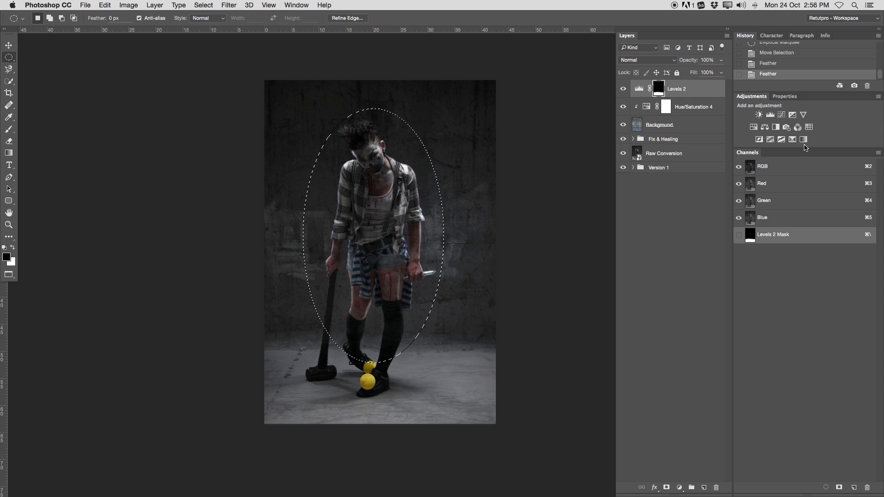
pyautogui.click(783, 117)
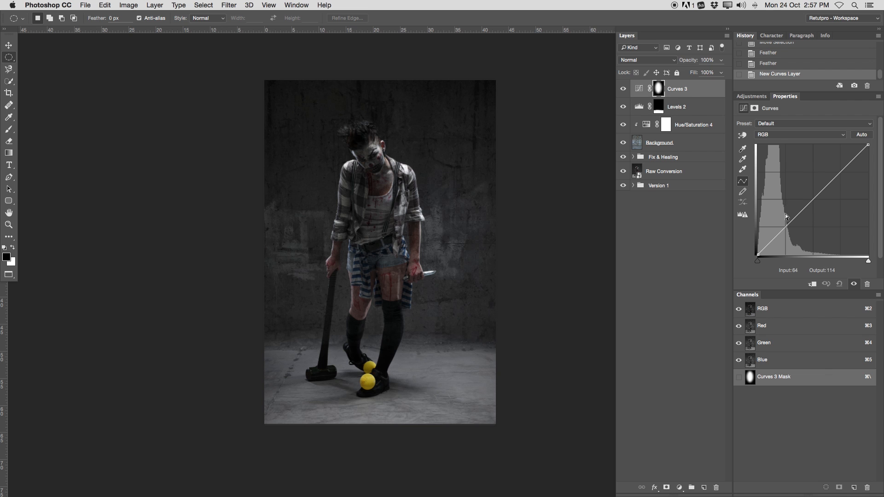
pyautogui.moveTo(786, 226); pyautogui.dragTo(788, 236)
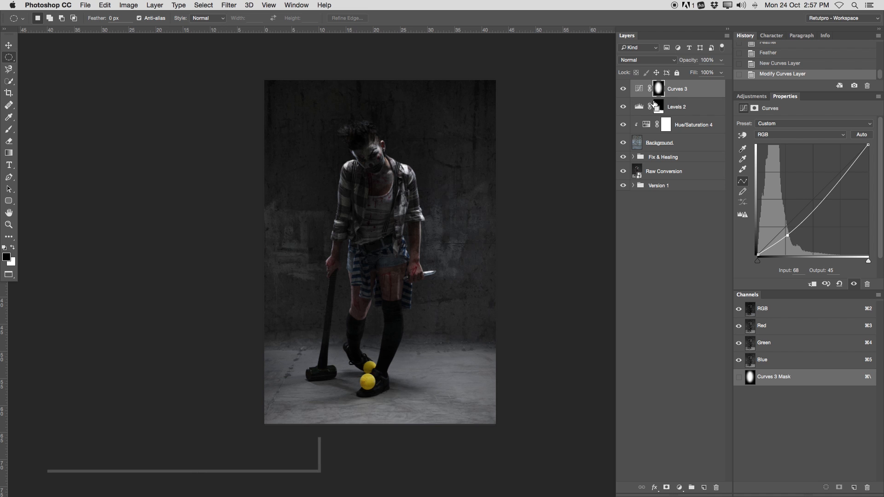
# - Duplicate the Curves 3 layer, hide the copy, and invert the original's mask so it darkens only the surroundings
pyautogui.press('super+j')
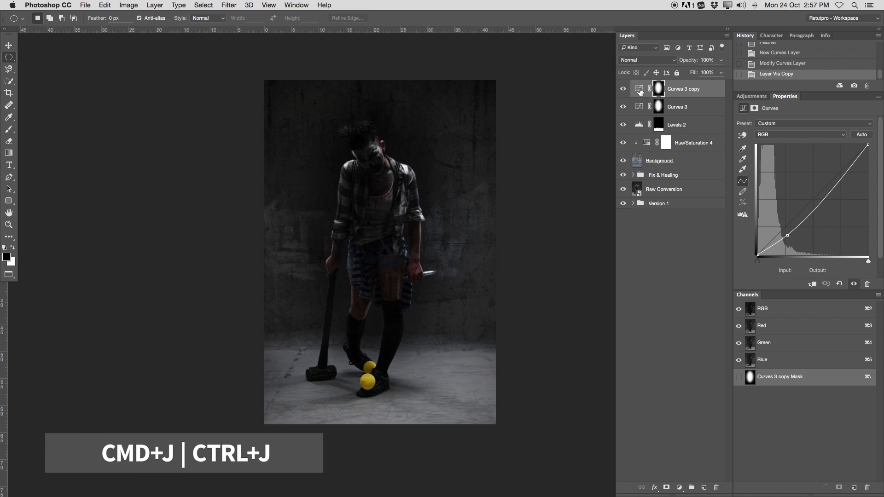
pyautogui.click(625, 91)
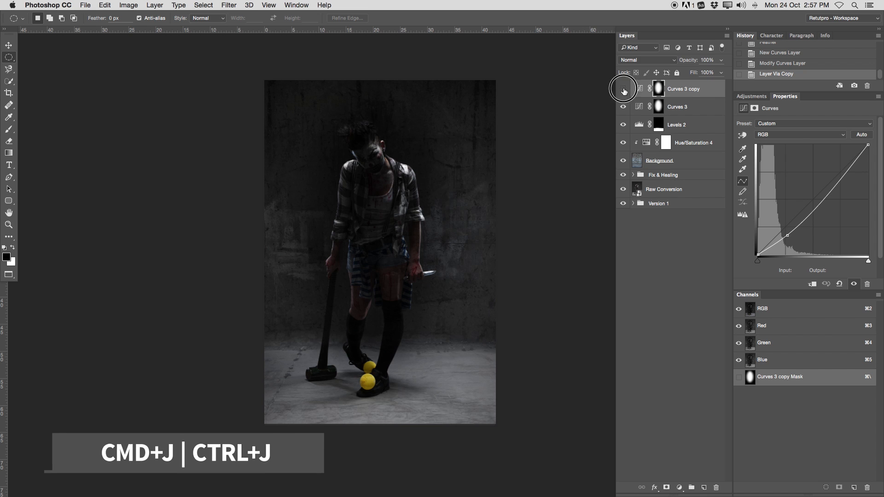
pyautogui.click(661, 108)
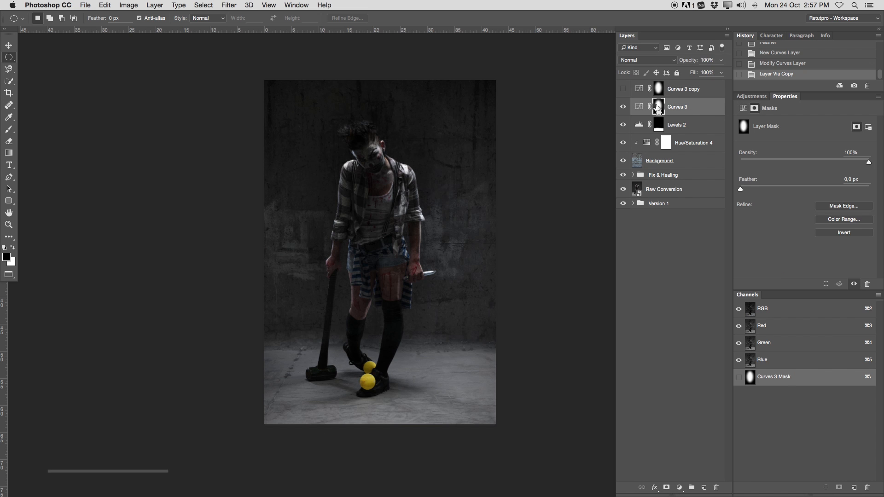
pyautogui.press('super+i')
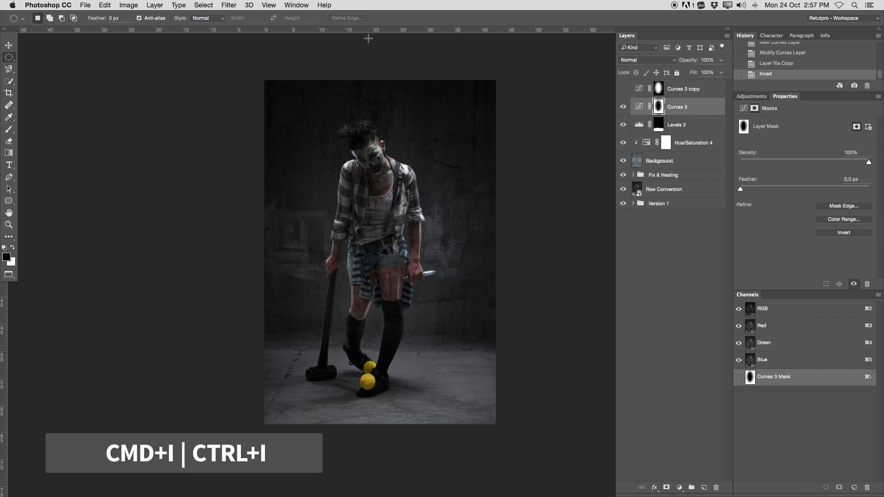
pyautogui.press('z')
pyautogui.click(380, 220)
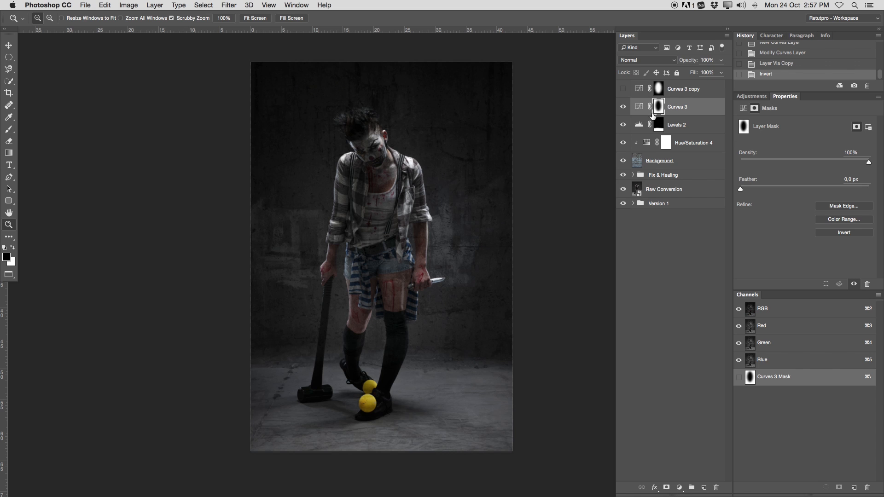
# - Show Curves 3 copy and reshape its curve to brighten the highlights, with an upper point at input 178, output 219
pyautogui.click(658, 91)
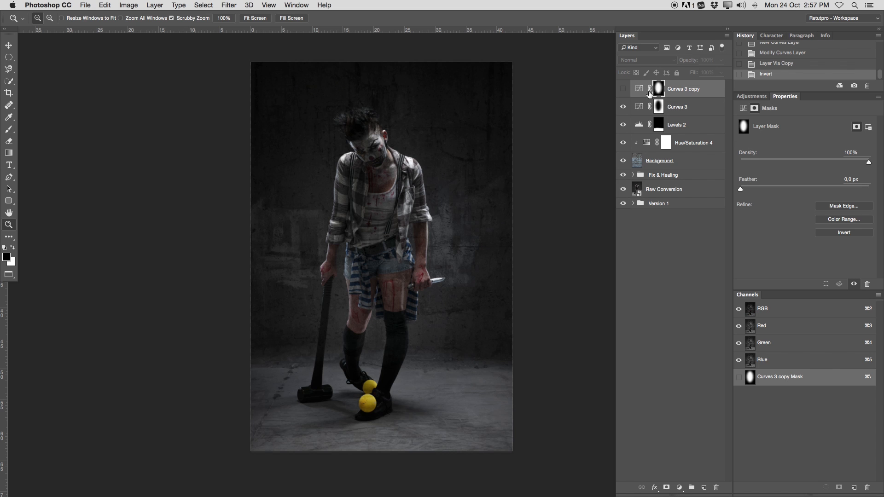
pyautogui.click(623, 90)
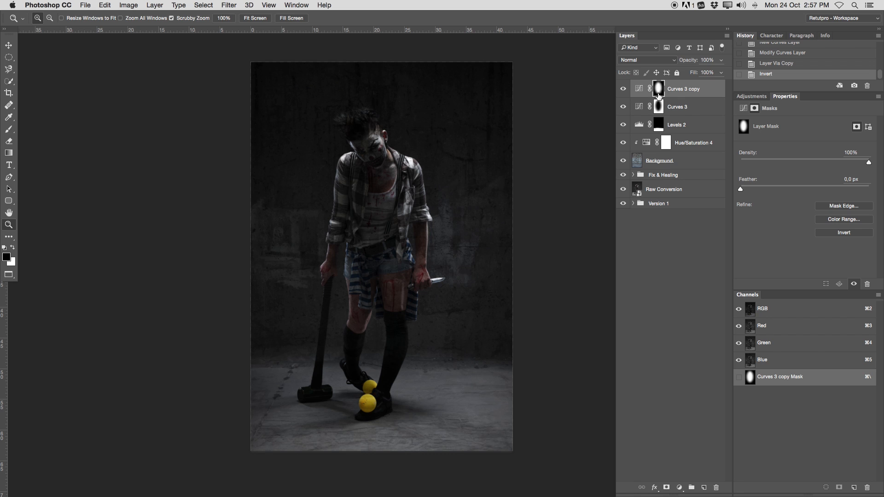
pyautogui.click(643, 91)
pyautogui.moveTo(786, 230); pyautogui.dragTo(786, 227)
pyautogui.moveTo(841, 171); pyautogui.dragTo(835, 160)
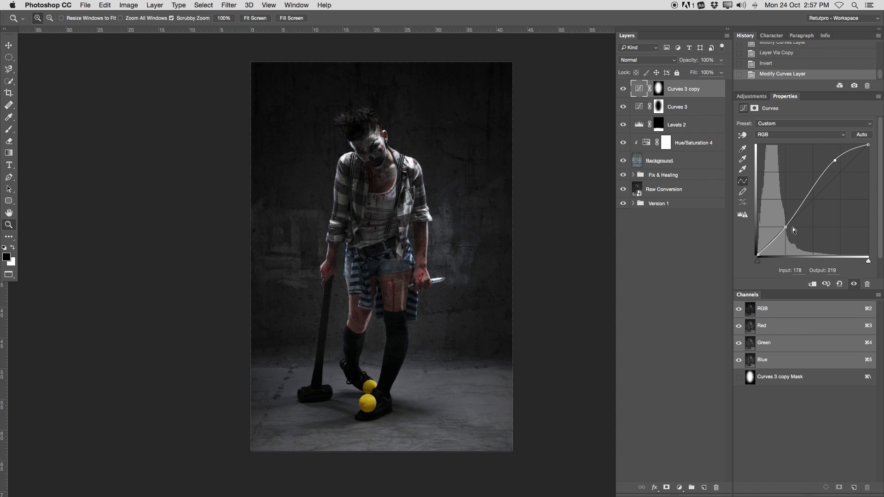
# - Raise the lower point of the Curves 3 copy curve to about input 49, output 71, and fine-tune the highlight point
pyautogui.click(786, 226)
pyautogui.moveTo(779, 224); pyautogui.dragTo(780, 224)
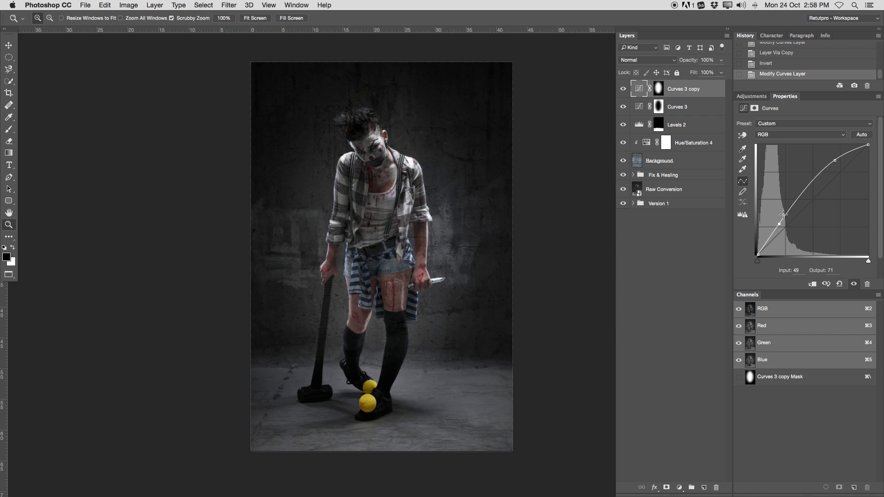
pyautogui.moveTo(780, 223); pyautogui.dragTo(780, 224)
pyautogui.moveTo(835, 161); pyautogui.dragTo(838, 159)
# - Group Curves 3 copy and Curves 3 and name the group Light
pyautogui.keyDown('shift'); pyautogui.click(676, 111); pyautogui.keyUp('shift')
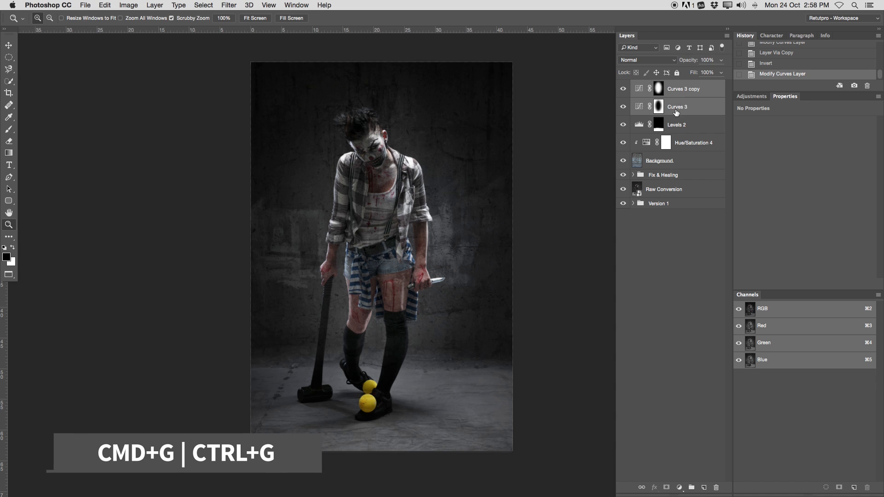
pyautogui.press('super+g')
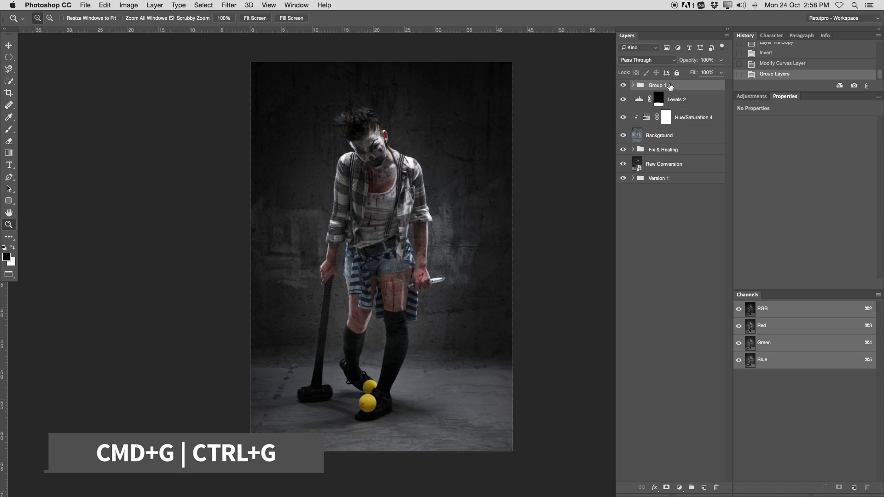
pyautogui.doubleClick(656, 86)
pyautogui.write('Li')
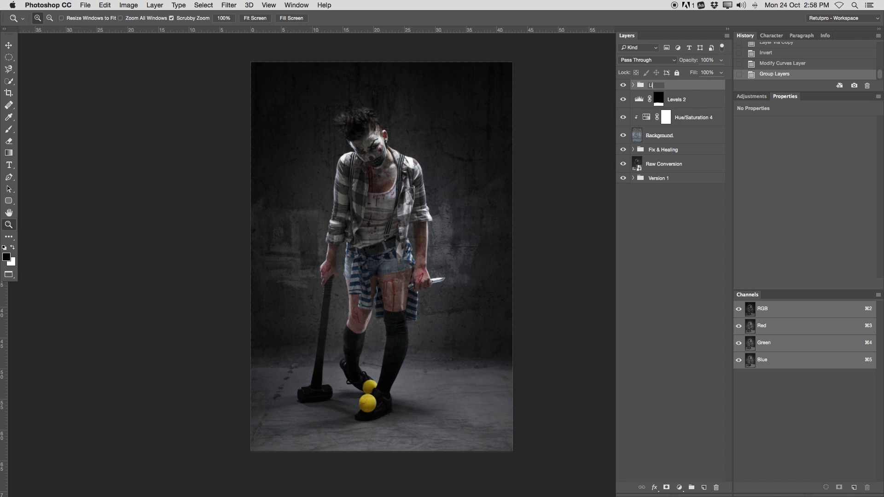
pyautogui.write('ght')
pyautogui.press('Return')
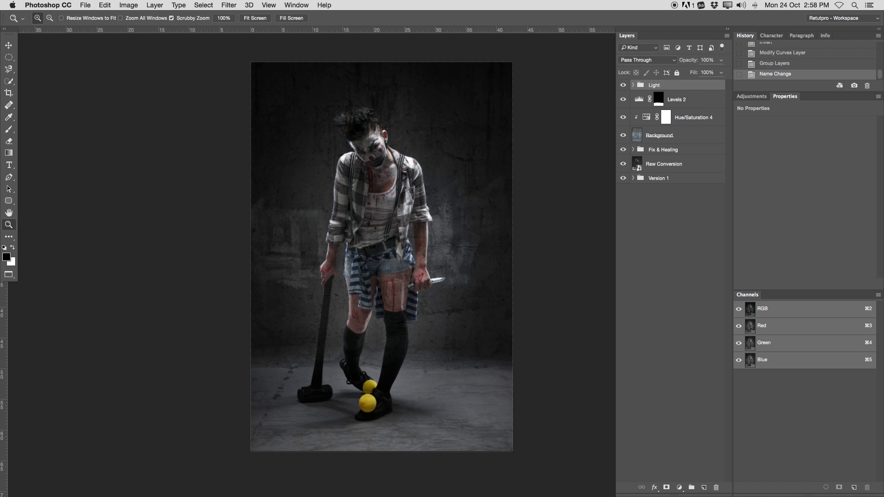
# - Compare the image with and without the Light group, and soften the Curves 3 darkening to input 62, output 48
pyautogui.click(624, 85)
pyautogui.click(623, 87)
pyautogui.click(633, 85)
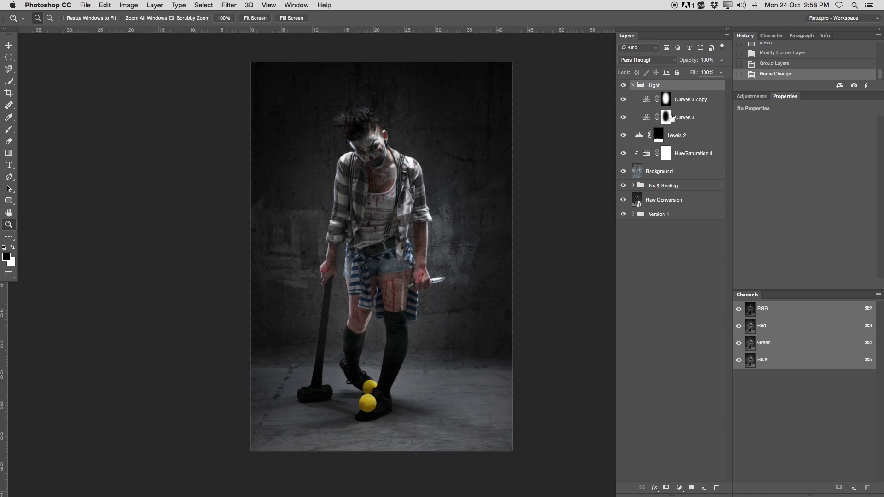
pyautogui.click(672, 117)
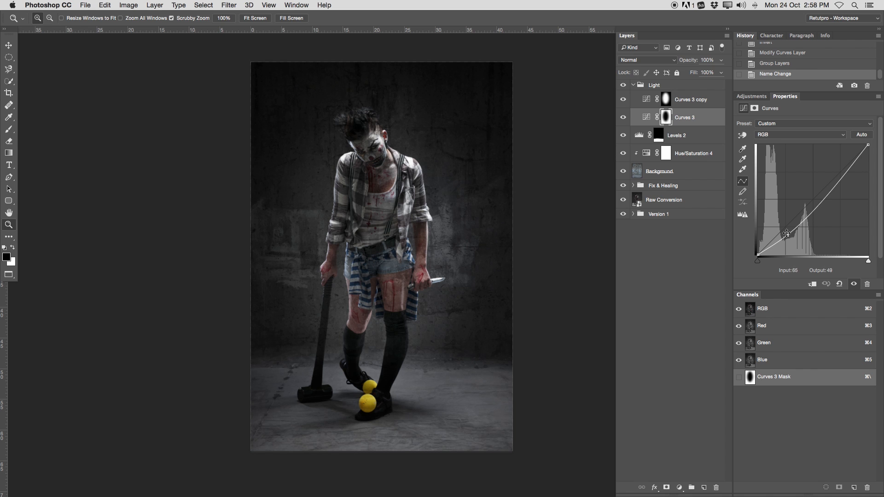
pyautogui.moveTo(788, 236); pyautogui.dragTo(785, 233)
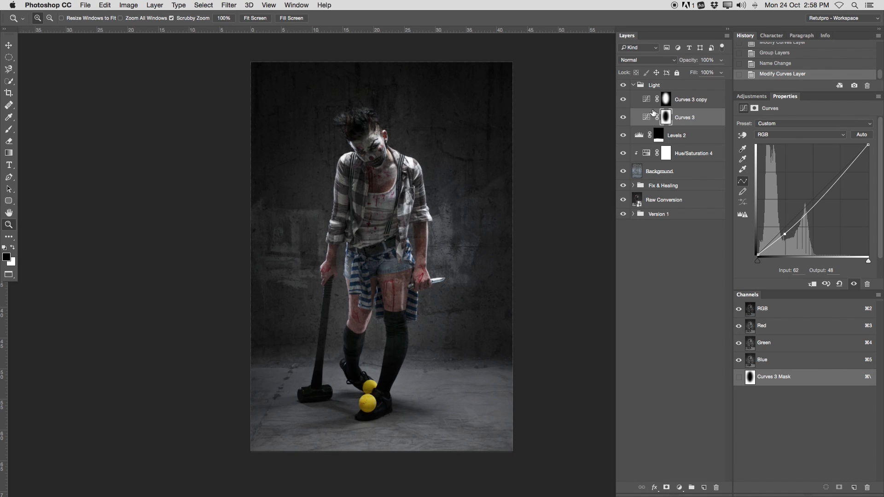
pyautogui.click(634, 86)
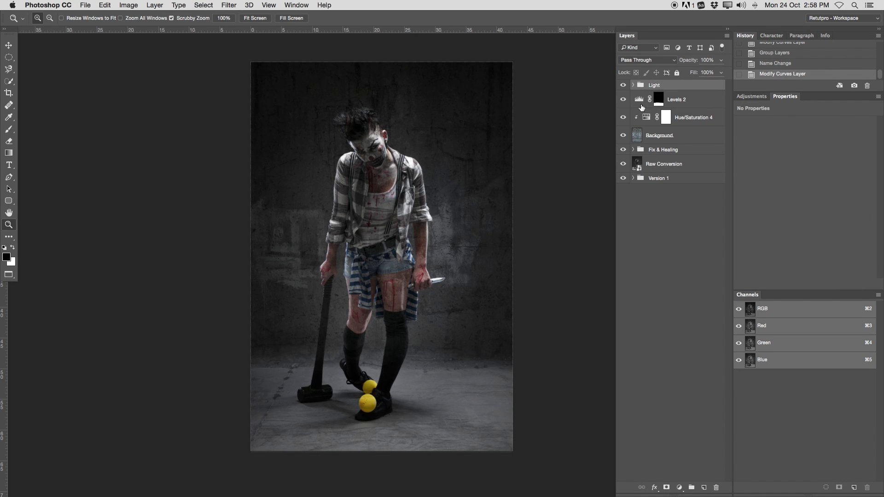
# - Group the Light group, Levels 2, Hue/Saturation 4 and Background layers and name the group Background
pyautogui.keyDown('shift'); pyautogui.click(694, 135); pyautogui.keyUp('shift')
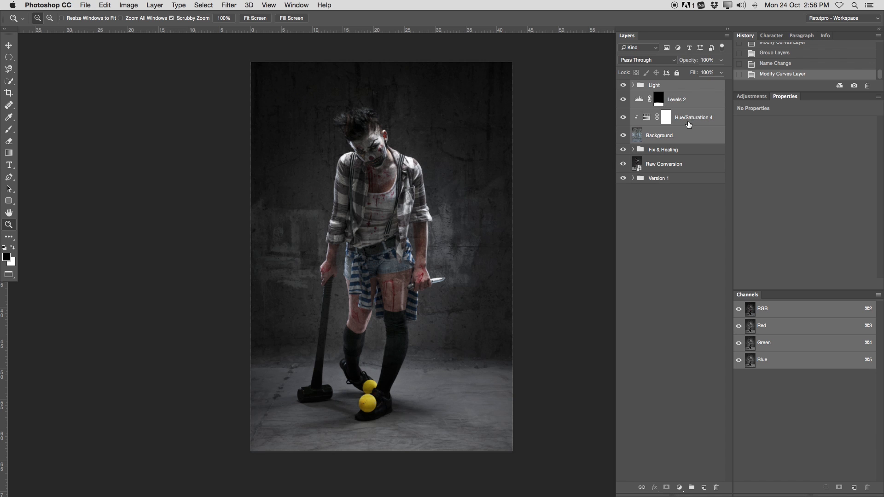
pyautogui.press('super+g')
pyautogui.doubleClick(658, 86)
pyautogui.write('Background')
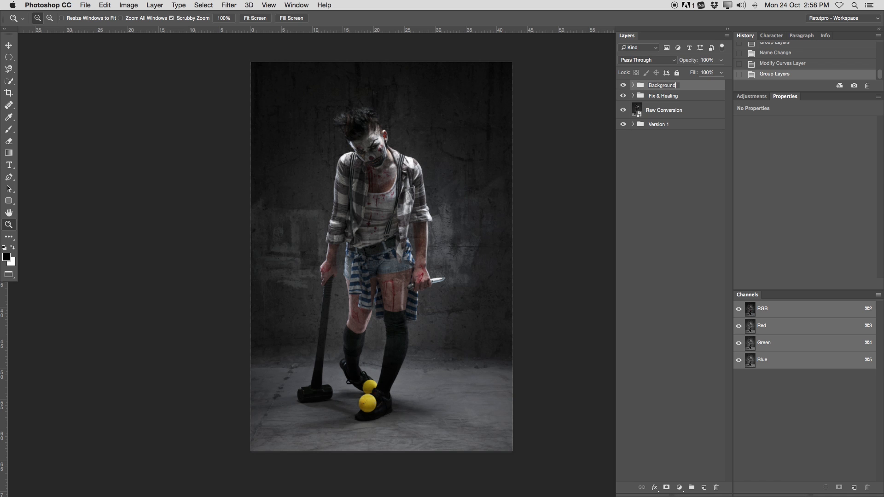
pyautogui.press('Return')
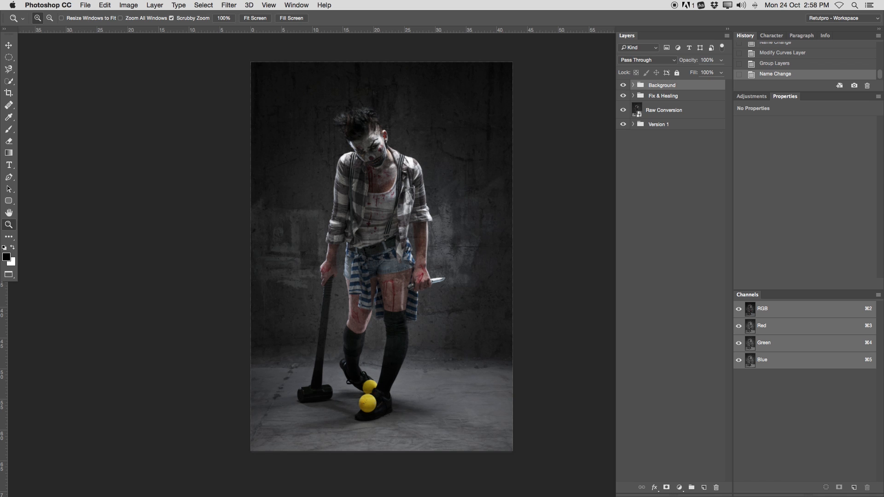
# - Compare before and after the Background group, hide it, and stamp the visible layers into a new layer above Fix & Healing
pyautogui.click(623, 86)
pyautogui.click(623, 85)
pyautogui.click(624, 86)
pyautogui.click(624, 86)
pyautogui.click(624, 86)
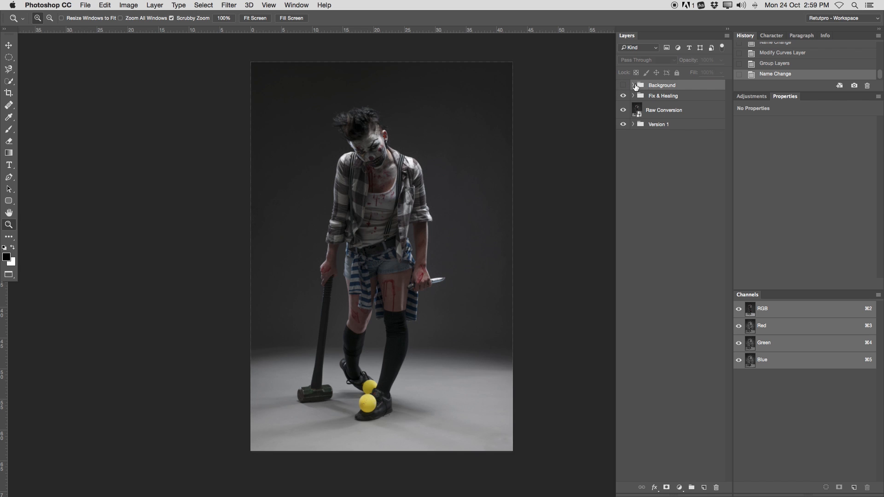
pyautogui.click(666, 98)
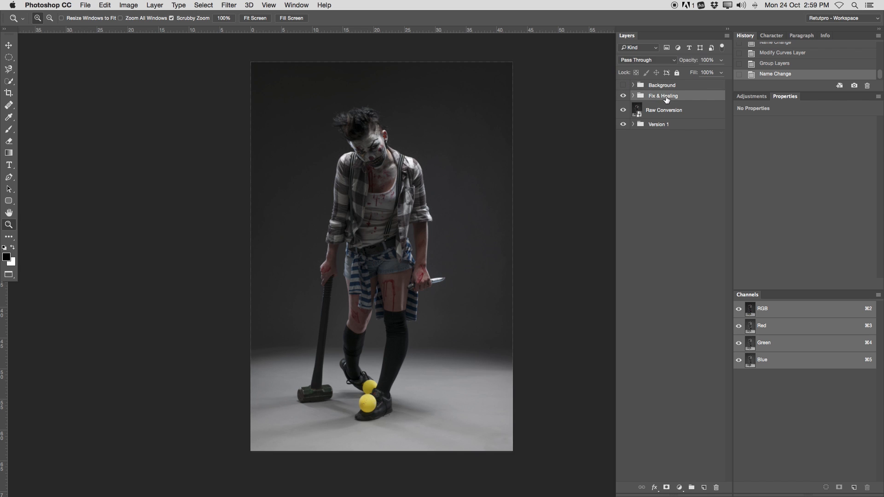
pyautogui.click(625, 87)
pyautogui.click(624, 87)
pyautogui.press('super+alt+shift+e')
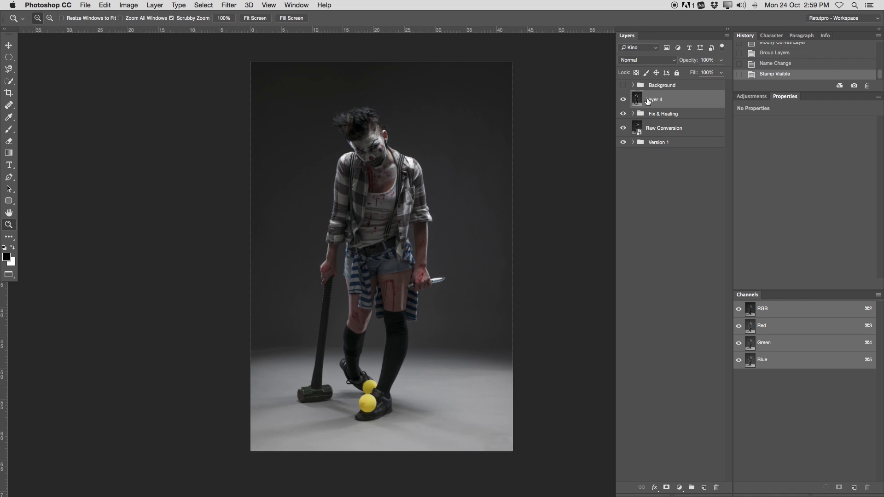
# - Move Layer 4 above the Background group, show that group again, and compare the image with and without Layer 4
pyautogui.moveTo(643, 101); pyautogui.dragTo(661, 74)
pyautogui.click(624, 104)
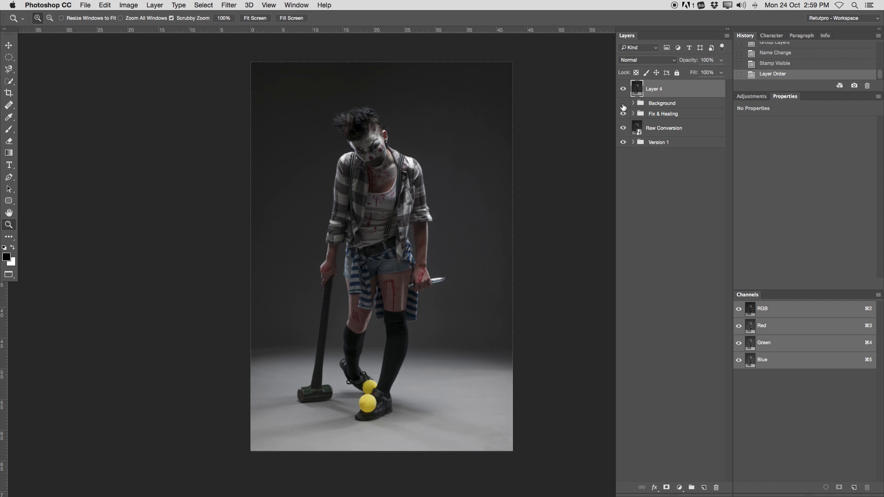
pyautogui.click(624, 89)
pyautogui.click(624, 89)
pyautogui.click(624, 90)
pyautogui.click(624, 89)
# - Select the zombie figure together with the sledgehammer using the Quick Selection tool on Layer 4
pyautogui.press('l')
pyautogui.press('v')
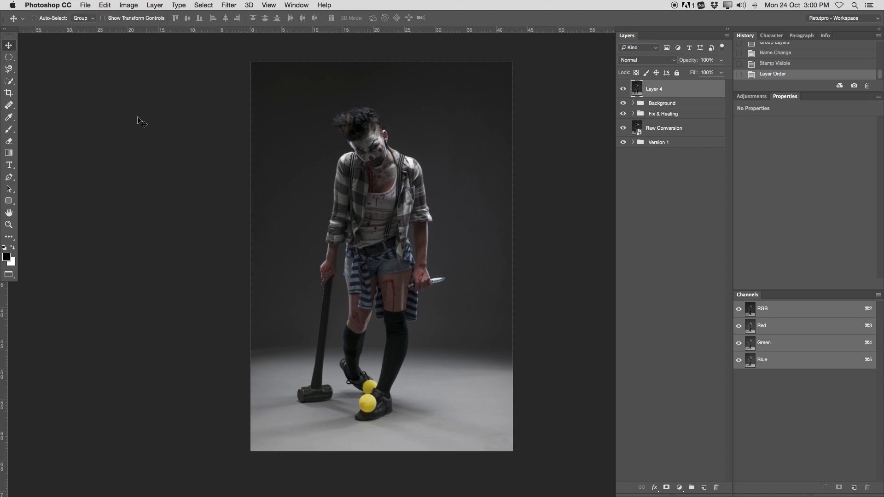
pyautogui.moveTo(12, 89); pyautogui.dragTo(41, 81)
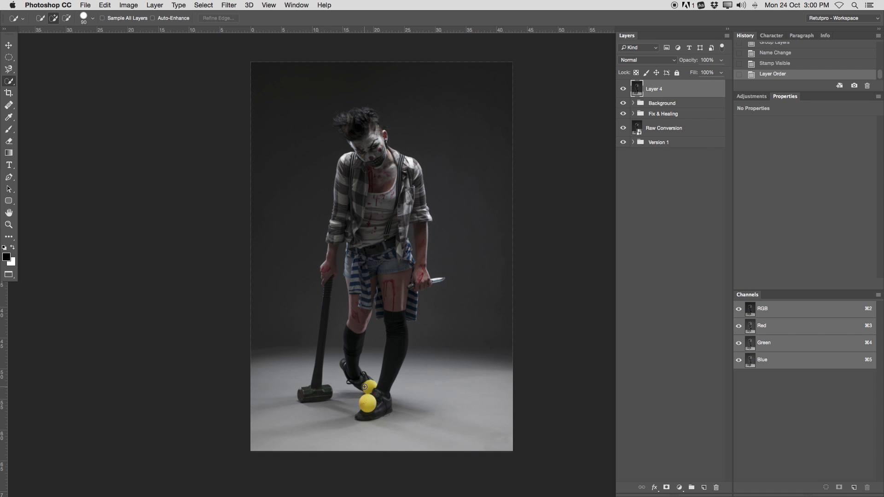
pyautogui.moveTo(365, 387)
pyautogui.mouseDown()
pyautogui.moveTo(349, 354)
pyautogui.moveTo(362, 257)
pyautogui.moveTo(347, 127)
pyautogui.moveTo(366, 115)
pyautogui.moveTo(406, 169)
pyautogui.moveTo(420, 218)
pyautogui.moveTo(417, 274)
pyautogui.moveTo(369, 414)
pyautogui.mouseUp()
pyautogui.moveTo(324, 390)
pyautogui.mouseDown()
pyautogui.moveTo(306, 394)
pyautogui.moveTo(323, 377)
pyautogui.moveTo(328, 256)
pyautogui.mouseUp()
# - Subtract the backdrop beside the hammer handle, add the hair to the selection, and turn it into a layer mask on Layer 4
pyautogui.press('alt')
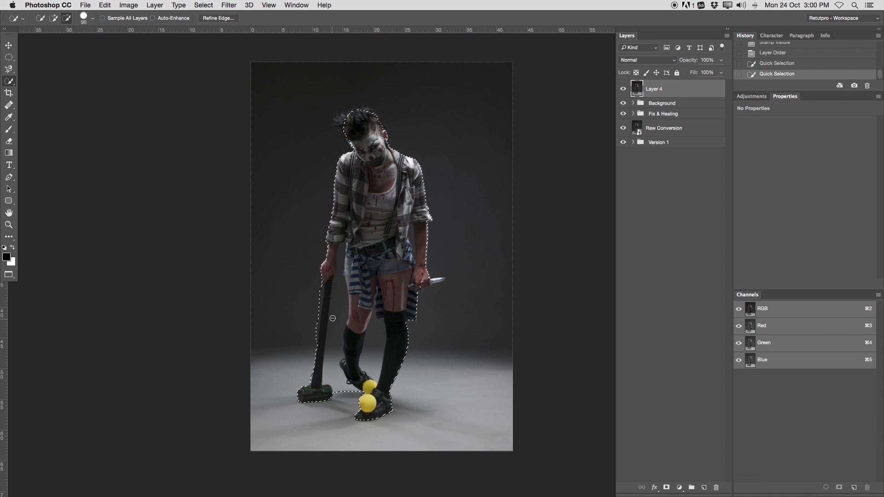
pyautogui.moveTo(338, 397); pyautogui.dragTo(338, 286)
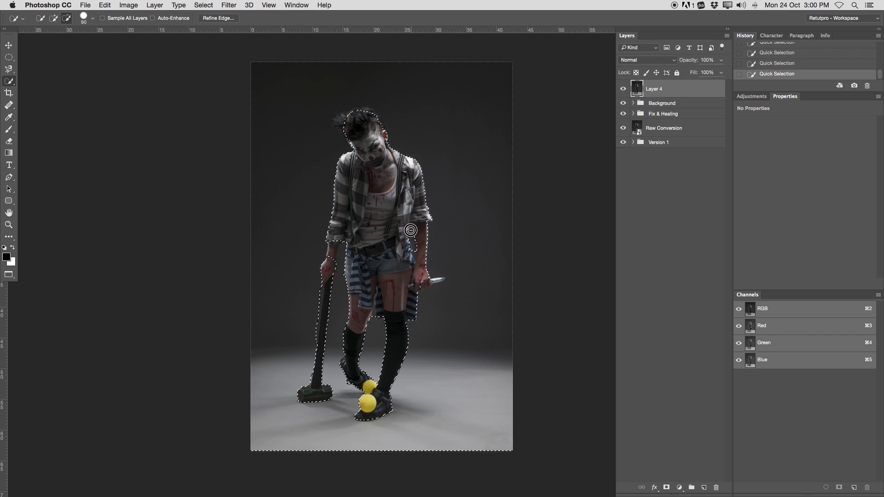
pyautogui.keyDown('alt'); pyautogui.click(328, 260); pyautogui.keyUp('alt')
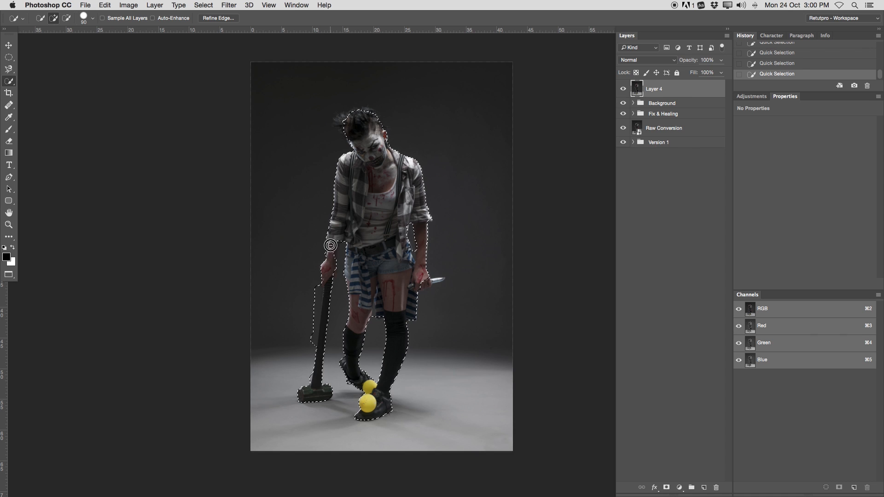
pyautogui.press('alt')
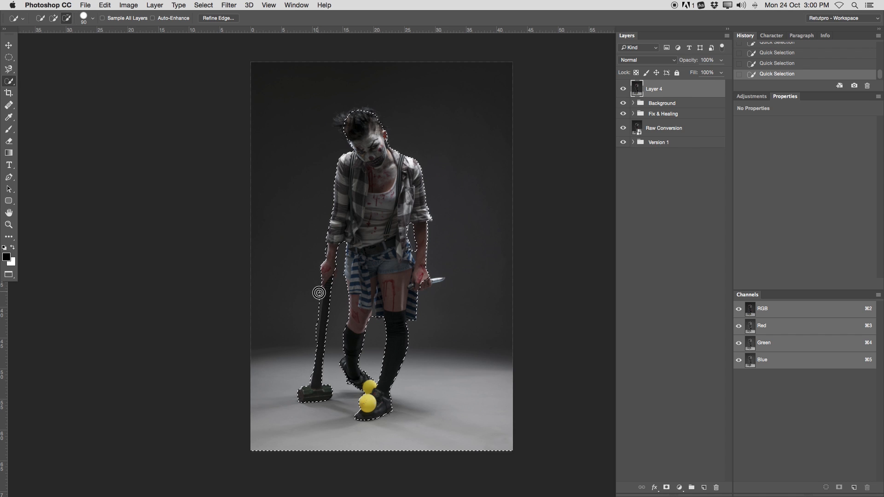
pyautogui.moveTo(318, 312); pyautogui.dragTo(312, 347)
pyautogui.moveTo(346, 128)
pyautogui.mouseDown()
pyautogui.moveTo(338, 119)
pyautogui.moveTo(348, 111)
pyautogui.moveTo(374, 122)
pyautogui.mouseUp()
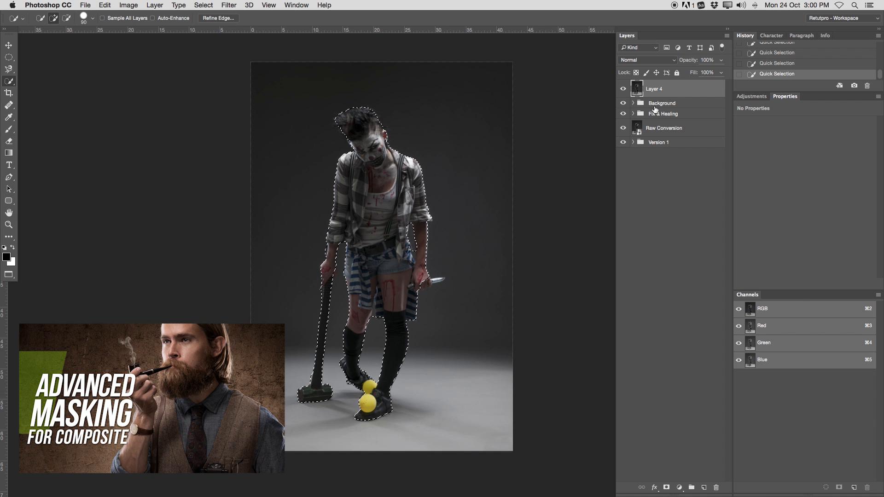
pyautogui.click(667, 488)
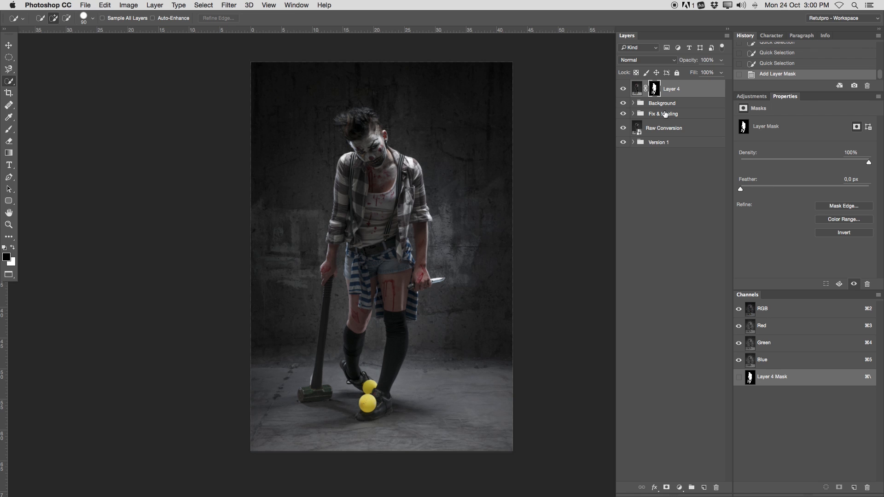
pyautogui.rightClick(655, 88)
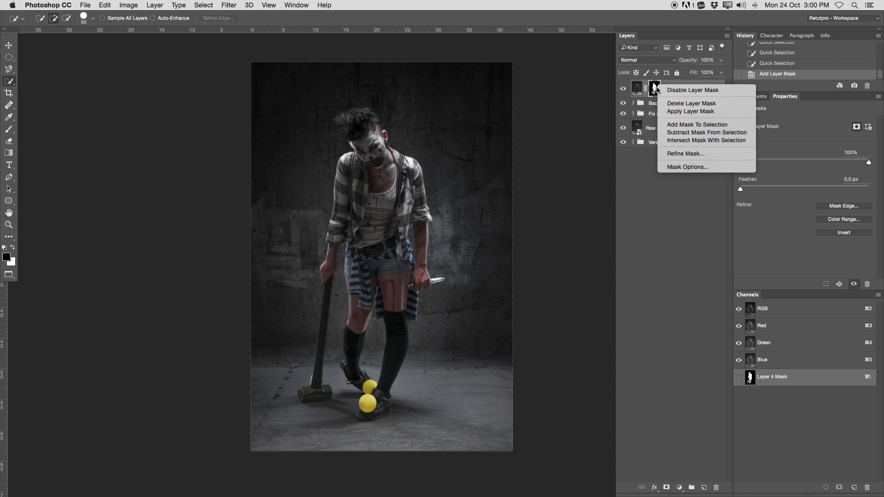
pyautogui.click(682, 154)
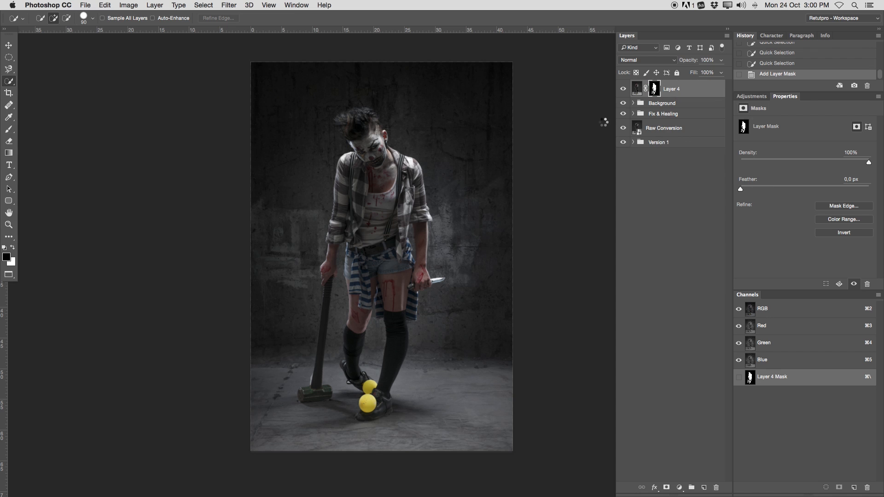
pyautogui.moveTo(456, 91); pyautogui.dragTo(624, 110)
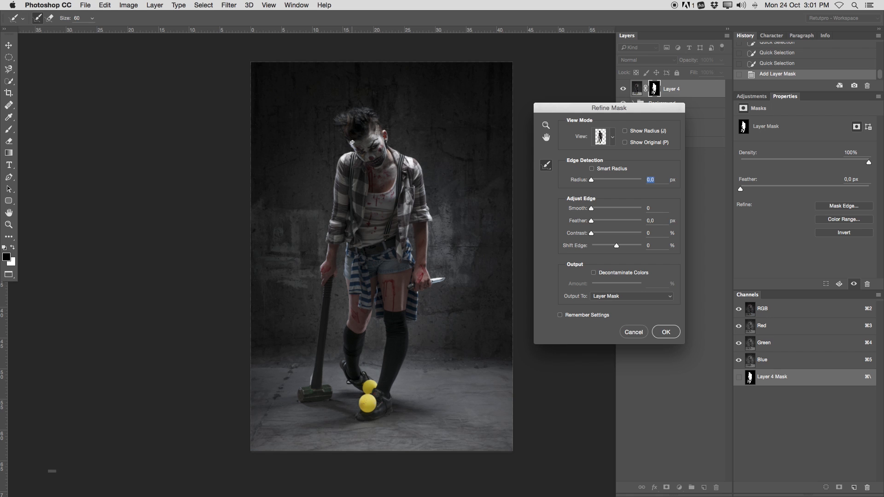
pyautogui.click(636, 332)
# - Open Refine Mask for the Layer 4 mask and brush the edge of the hammer-holding hand and arm with the refine brush at size 90
pyautogui.press('z')
pyautogui.moveTo(396, 159); pyautogui.dragTo(465, 162)
pyautogui.moveTo(423, 276); pyautogui.dragTo(380, 138)
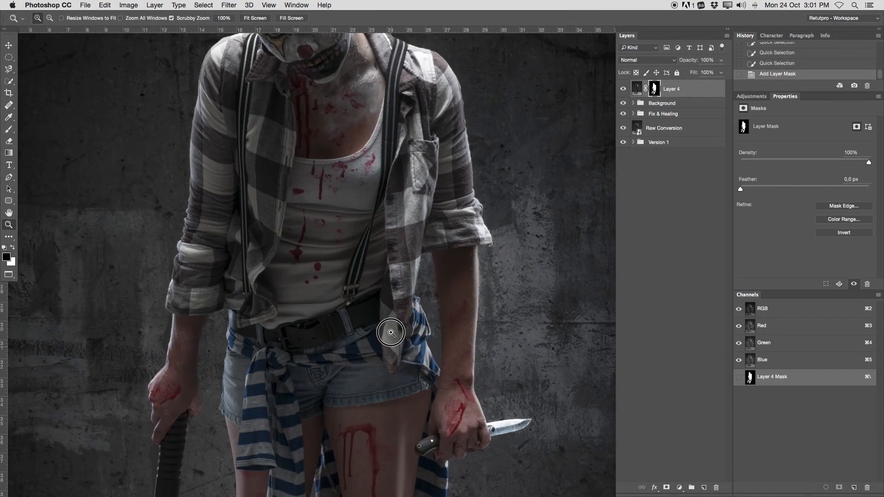
pyautogui.moveTo(391, 347); pyautogui.dragTo(394, 227)
pyautogui.click(437, 210)
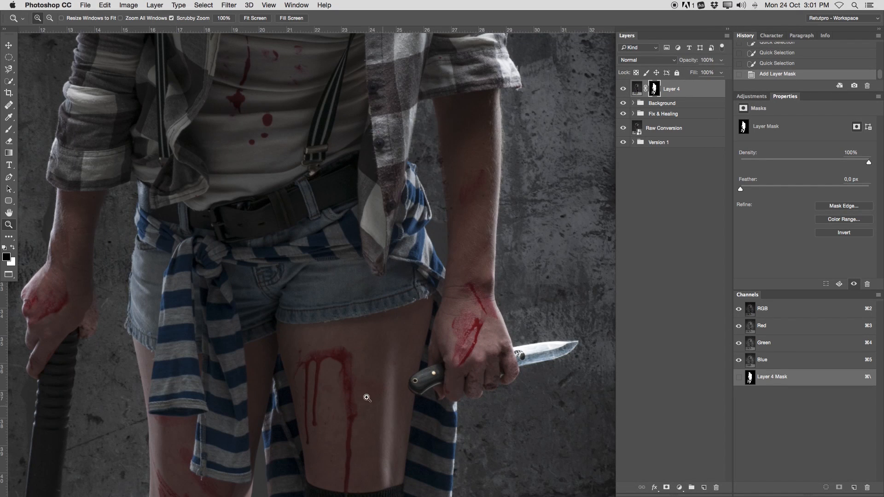
pyautogui.moveTo(114, 327); pyautogui.dragTo(275, 204)
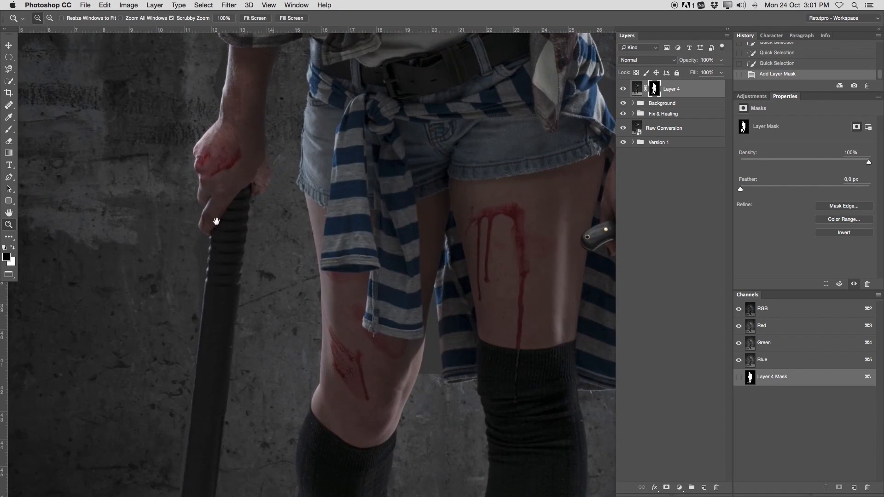
pyautogui.rightClick(654, 89)
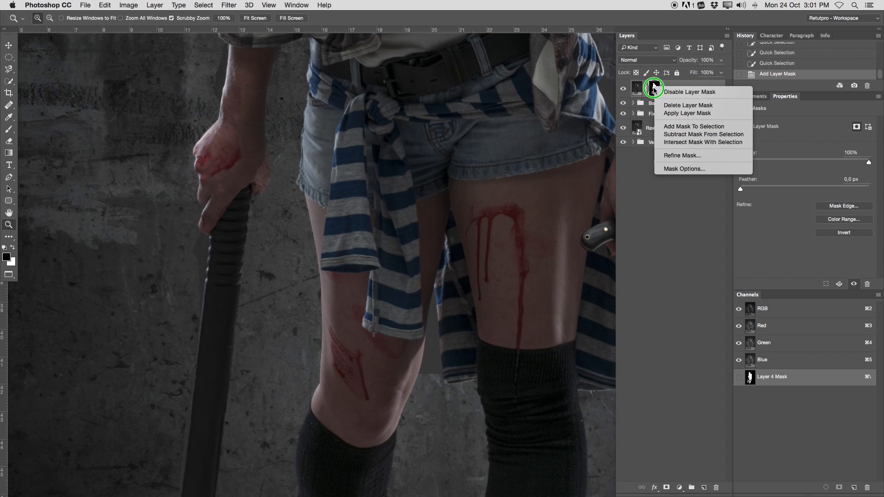
pyautogui.click(676, 157)
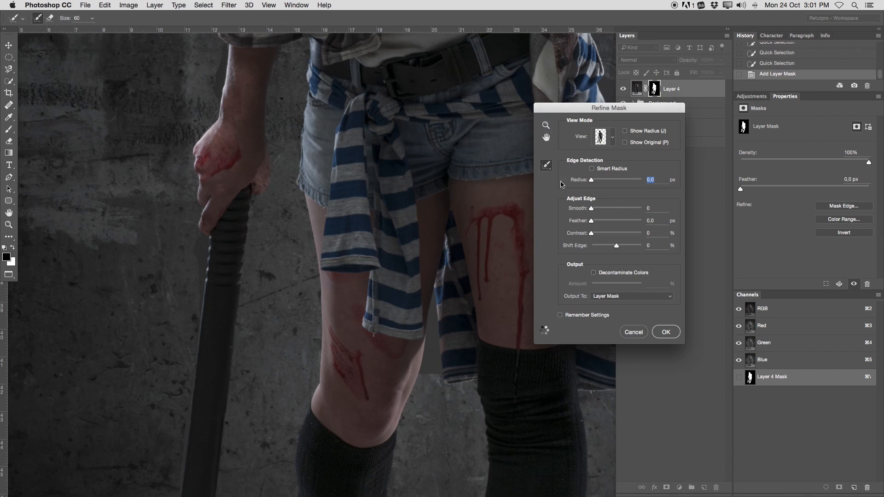
pyautogui.press(']')
pyautogui.press(']')
pyautogui.moveTo(191, 233)
pyautogui.mouseDown()
pyautogui.moveTo(181, 156)
pyautogui.moveTo(212, 78)
pyautogui.mouseUp()
pyautogui.scroll(10, 267, 220)
pyautogui.moveTo(237, 361); pyautogui.dragTo(227, 310)
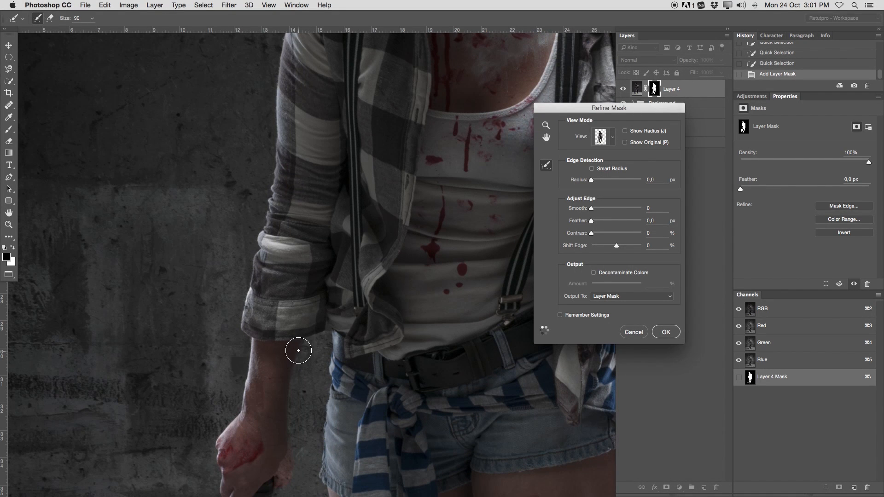
# - Brush the mask refinement along the inner edge of the hammer-side forearm, the hand and the hammer handle
pyautogui.moveTo(310, 326); pyautogui.dragTo(290, 113)
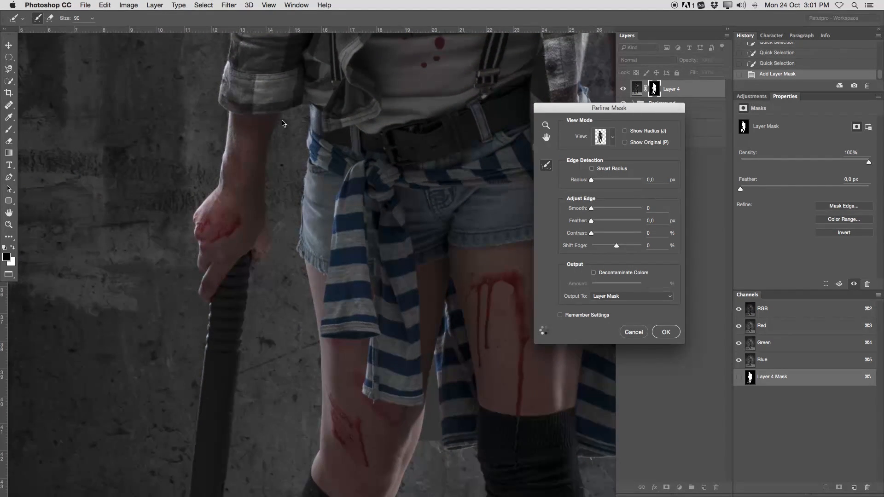
pyautogui.moveTo(279, 147)
pyautogui.mouseDown()
pyautogui.moveTo(278, 238)
pyautogui.moveTo(255, 297)
pyautogui.moveTo(244, 387)
pyautogui.mouseUp()
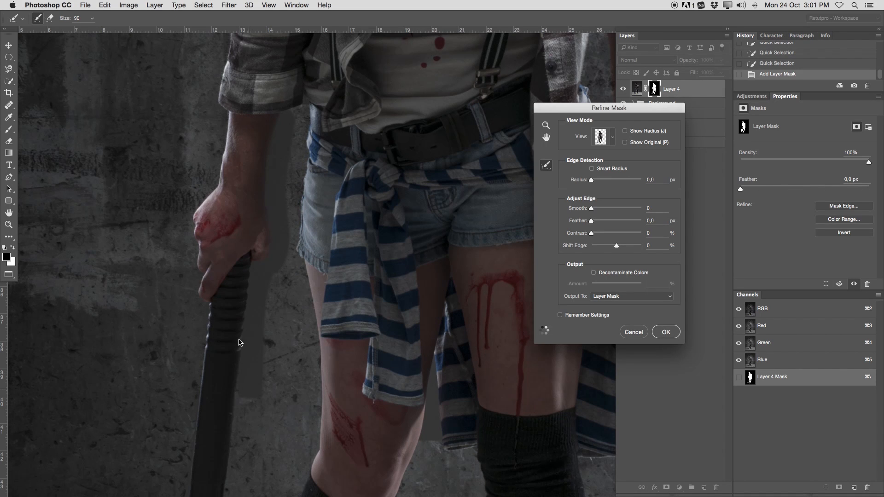
pyautogui.moveTo(258, 357); pyautogui.dragTo(253, 188)
pyautogui.moveTo(260, 310)
pyautogui.mouseDown()
pyautogui.moveTo(294, 151)
pyautogui.moveTo(332, 239)
pyautogui.mouseUp()
pyautogui.moveTo(264, 209)
pyautogui.mouseDown()
pyautogui.moveTo(207, 485)
pyautogui.moveTo(241, 291)
pyautogui.mouseUp()
pyautogui.moveTo(167, 360); pyautogui.dragTo(322, 357)
pyautogui.moveTo(459, 232); pyautogui.dragTo(274, 244)
# - Continue the mask refinement along further contours of the figure, using a smaller refine brush for the tighter areas
pyautogui.click(209, 295)
pyautogui.moveTo(168, 207); pyautogui.dragTo(181, 170)
pyautogui.moveTo(234, 457); pyautogui.dragTo(256, 284)
pyautogui.moveTo(253, 288)
pyautogui.mouseDown()
pyautogui.moveTo(329, 288)
pyautogui.moveTo(420, 250)
pyautogui.mouseUp()
pyautogui.moveTo(286, 133); pyautogui.dragTo(344, 474)
pyautogui.moveTo(390, 182); pyautogui.dragTo(409, 221)
pyautogui.moveTo(366, 244); pyautogui.dragTo(310, 316)
pyautogui.moveTo(507, 74); pyautogui.dragTo(235, 318)
pyautogui.press('[')
pyautogui.press('[')
pyautogui.moveTo(267, 165); pyautogui.dragTo(264, 217)
pyautogui.moveTo(259, 138)
pyautogui.mouseDown()
pyautogui.moveTo(230, 134)
pyautogui.moveTo(241, 207)
pyautogui.mouseUp()
pyautogui.moveTo(326, 380); pyautogui.dragTo(364, 163)
# - Refine the mask along the figure's remaining edges with the refine brush at size 125, and apply the refinement to Layer 4
pyautogui.press(']')
pyautogui.press(']')
pyautogui.press(']')
pyautogui.press(']')
pyautogui.moveTo(377, 132); pyautogui.dragTo(437, 114)
pyautogui.moveTo(391, 91); pyautogui.dragTo(396, 474)
pyautogui.moveTo(355, 96); pyautogui.dragTo(414, 475)
pyautogui.moveTo(140, 120); pyautogui.dragTo(325, 193)
pyautogui.moveTo(268, 164)
pyautogui.mouseDown()
pyautogui.moveTo(402, 225)
pyautogui.moveTo(432, 256)
pyautogui.mouseUp()
pyautogui.moveTo(178, 230); pyautogui.dragTo(234, 330)
pyautogui.moveTo(245, 390)
pyautogui.mouseDown()
pyautogui.moveTo(277, 93)
pyautogui.moveTo(223, 202)
pyautogui.mouseUp()
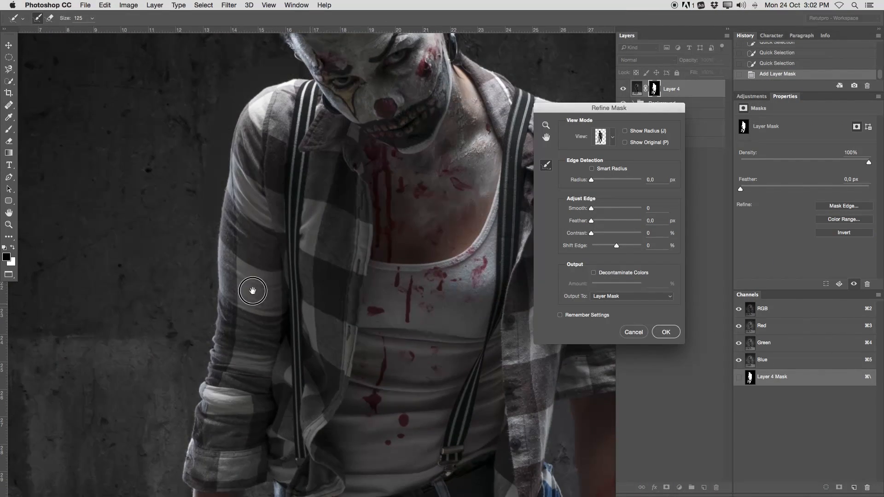
pyautogui.moveTo(396, 260); pyautogui.dragTo(106, 292)
pyautogui.moveTo(310, 151); pyautogui.dragTo(342, 253)
pyautogui.moveTo(455, 136); pyautogui.dragTo(463, 110)
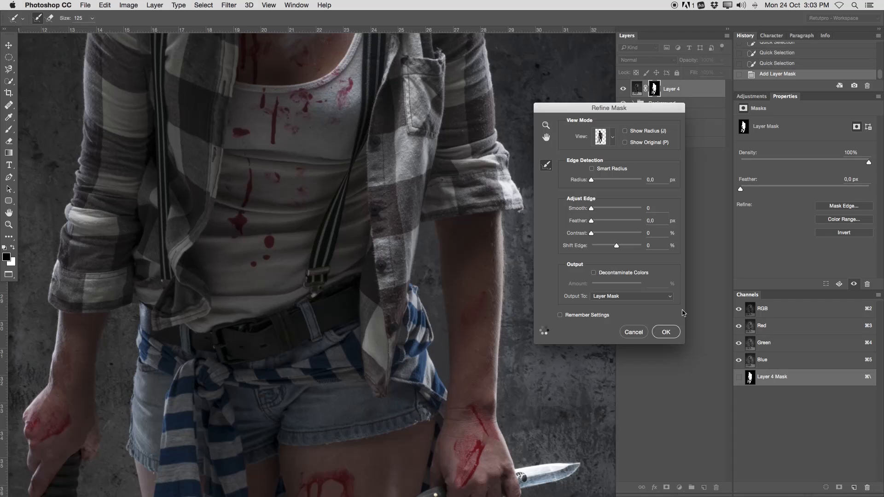
pyautogui.click(666, 333)
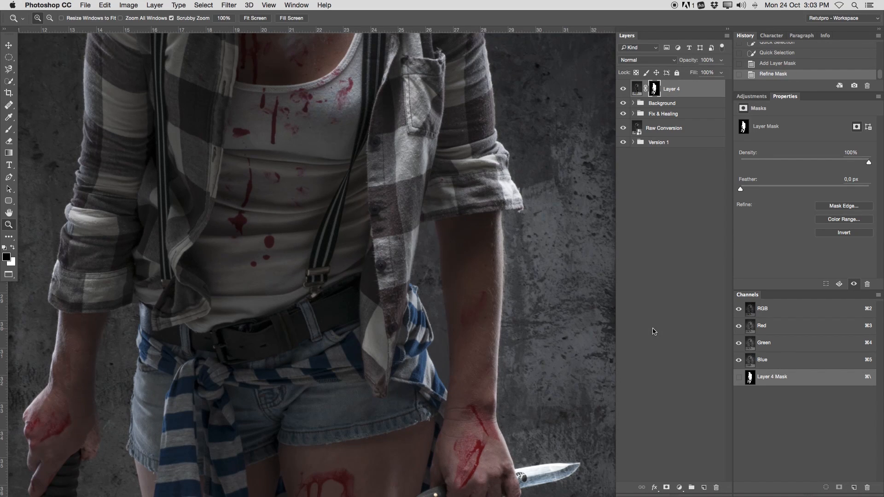
# - Paint black on the Layer 4 mask with a size 175 brush in the gap between the knife arm and the tied shirt
pyautogui.click(418, 326)
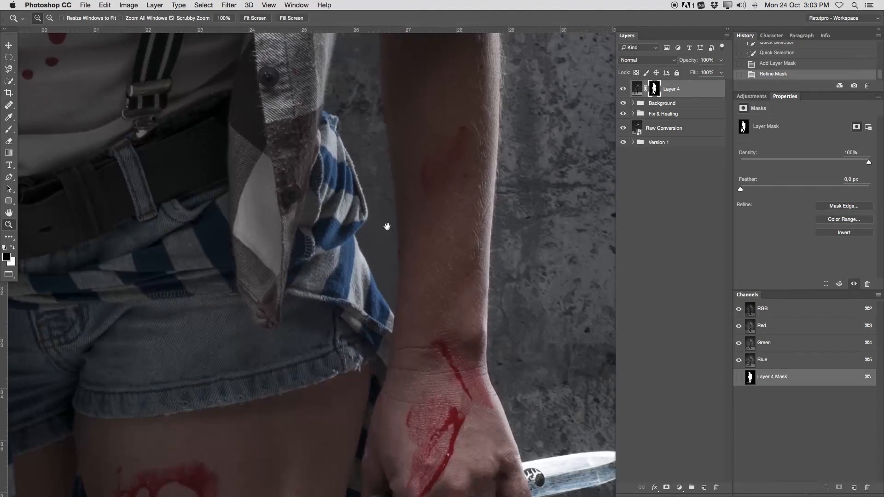
pyautogui.click(443, 173)
pyautogui.moveTo(443, 172)
pyautogui.mouseDown()
pyautogui.moveTo(423, 355)
pyautogui.moveTo(437, 174)
pyautogui.mouseUp()
pyautogui.moveTo(196, 269); pyautogui.dragTo(320, 233)
pyautogui.moveTo(463, 203); pyautogui.dragTo(477, 204)
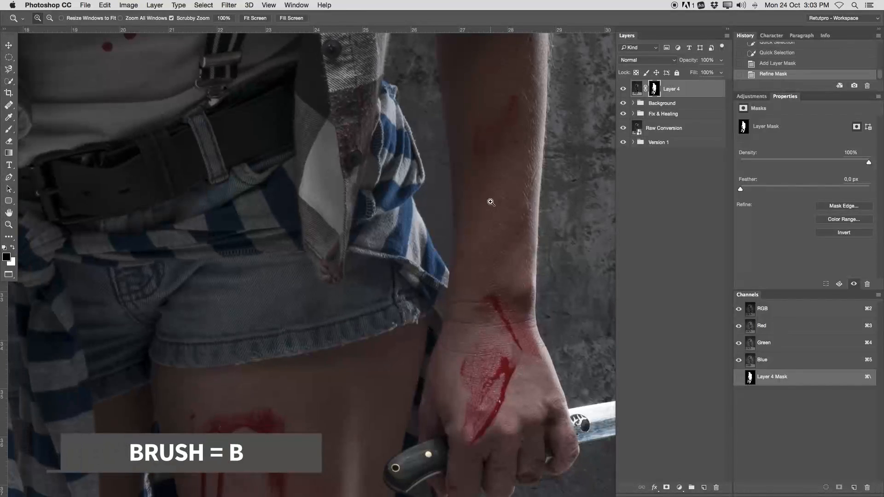
pyautogui.press('b')
pyautogui.press('[')
pyautogui.press('[')
pyautogui.press('[')
pyautogui.press('[')
pyautogui.press('[')
pyautogui.press('[')
pyautogui.press('[')
pyautogui.press('[')
pyautogui.press('[')
pyautogui.press('[')
pyautogui.press('[')
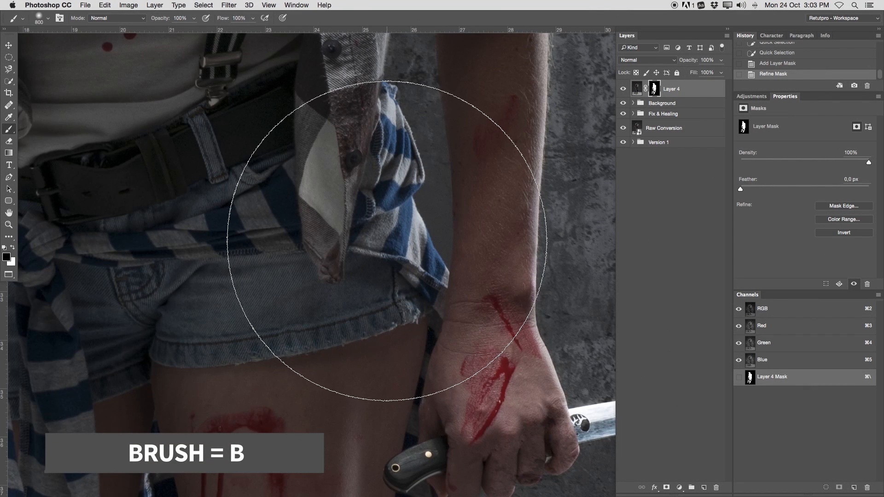
pyautogui.press('[')
pyautogui.press('[')
pyautogui.press('[')
pyautogui.press('[')
pyautogui.press('[')
pyautogui.press('[')
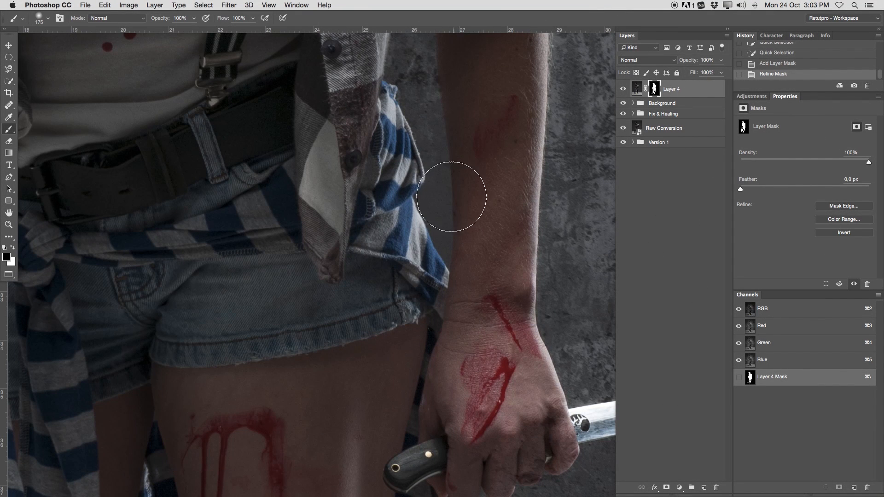
pyautogui.click(433, 199)
# - Mask out the leftover backdrop close to the tied shirt and forearm with black brushes of size 50 and 35
pyautogui.press('[')
pyautogui.press('[')
pyautogui.press('[')
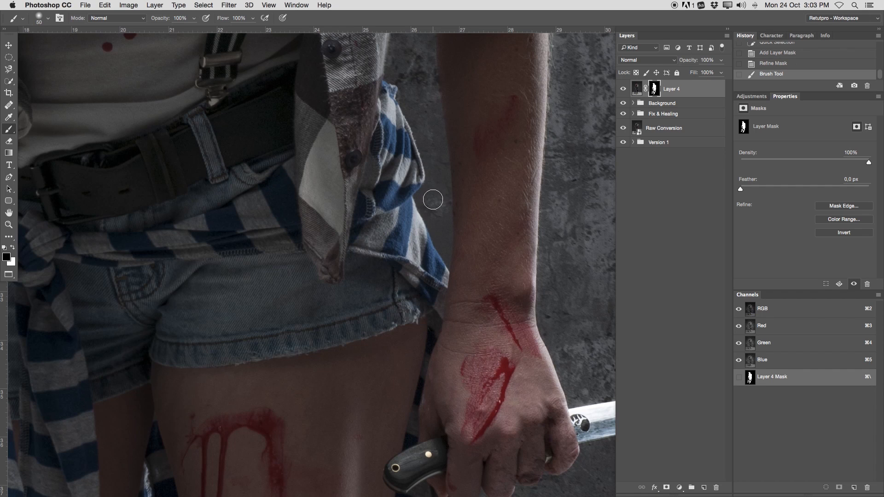
pyautogui.click(427, 200)
pyautogui.moveTo(427, 201)
pyautogui.mouseDown()
pyautogui.moveTo(444, 253)
pyautogui.moveTo(442, 175)
pyautogui.mouseUp()
pyautogui.press('[')
pyautogui.press('[')
pyautogui.press('[')
pyautogui.press('[')
pyautogui.press('[')
pyautogui.press(']')
pyautogui.press(']')
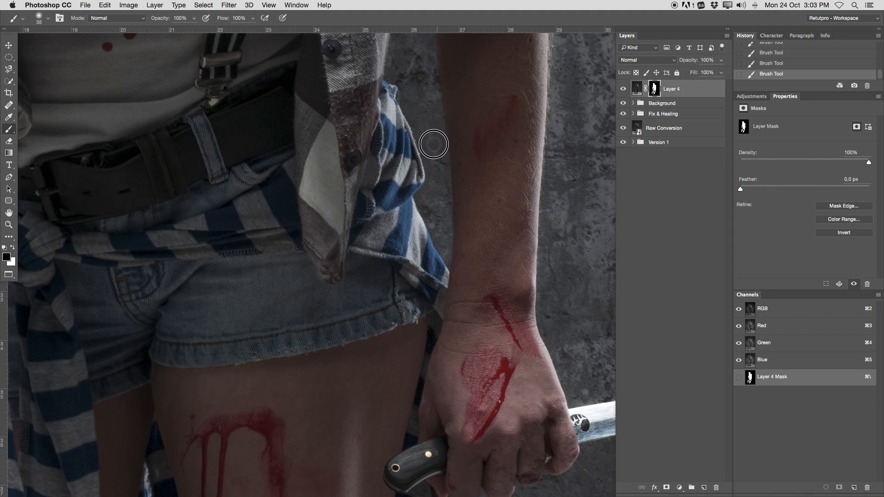
# - Paint white on the mask with a size 45 brush to restore the fingers holding the knife
pyautogui.press('x')
pyautogui.moveTo(462, 244)
pyautogui.mouseDown()
pyautogui.moveTo(448, 282)
pyautogui.moveTo(435, 268)
pyautogui.moveTo(419, 108)
pyautogui.mouseUp()
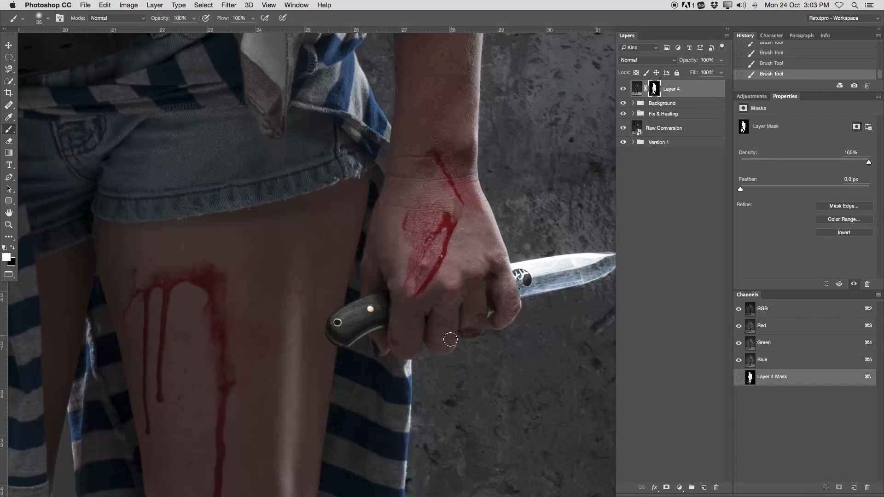
pyautogui.press(']')
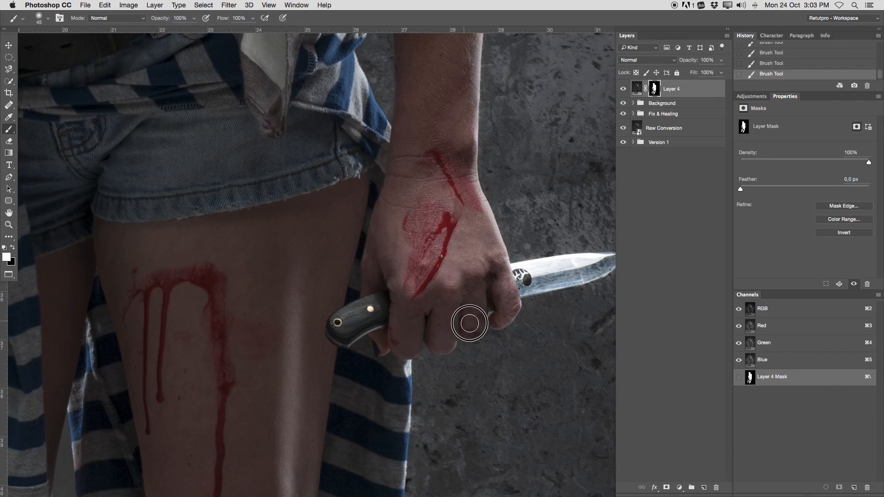
pyautogui.moveTo(476, 316)
pyautogui.mouseDown()
pyautogui.moveTo(472, 328)
pyautogui.moveTo(500, 316)
pyautogui.moveTo(497, 282)
pyautogui.moveTo(511, 299)
pyautogui.moveTo(435, 302)
pyautogui.mouseUp()
# - Undo the white stroke between the legs and paint that gap black on the Layer 4 mask with a size 50 brush
pyautogui.moveTo(303, 323); pyautogui.dragTo(495, 207)
pyautogui.moveTo(397, 290); pyautogui.dragTo(404, 287)
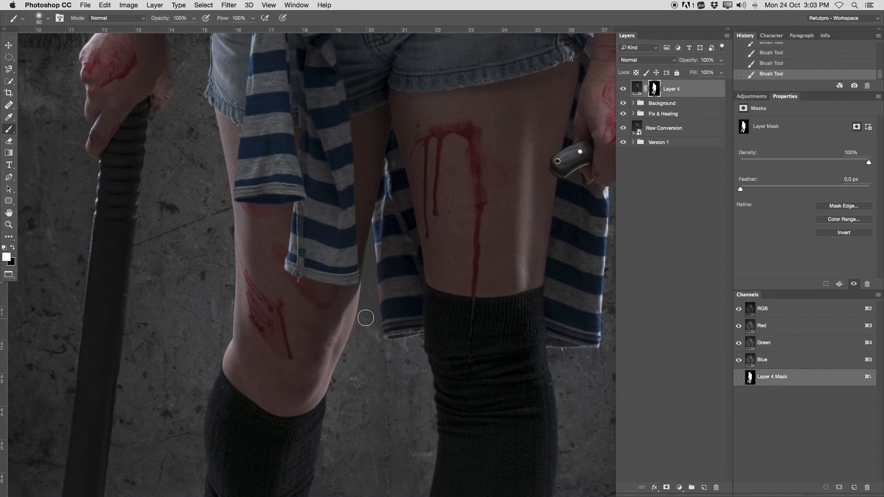
pyautogui.moveTo(368, 312)
pyautogui.mouseDown()
pyautogui.moveTo(370, 265)
pyautogui.moveTo(371, 315)
pyautogui.mouseUp()
pyautogui.press('super+z')
pyautogui.press('x')
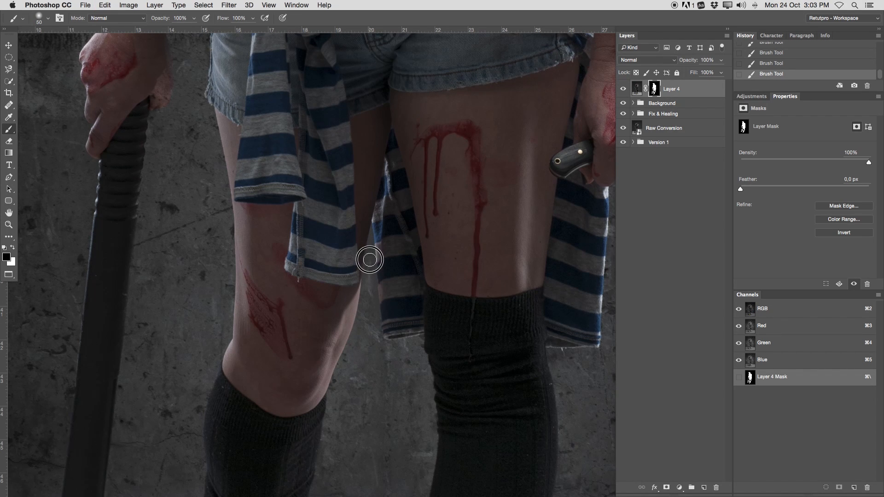
pyautogui.press('[')
pyautogui.press('z')
pyautogui.moveTo(375, 335); pyautogui.dragTo(306, 337)
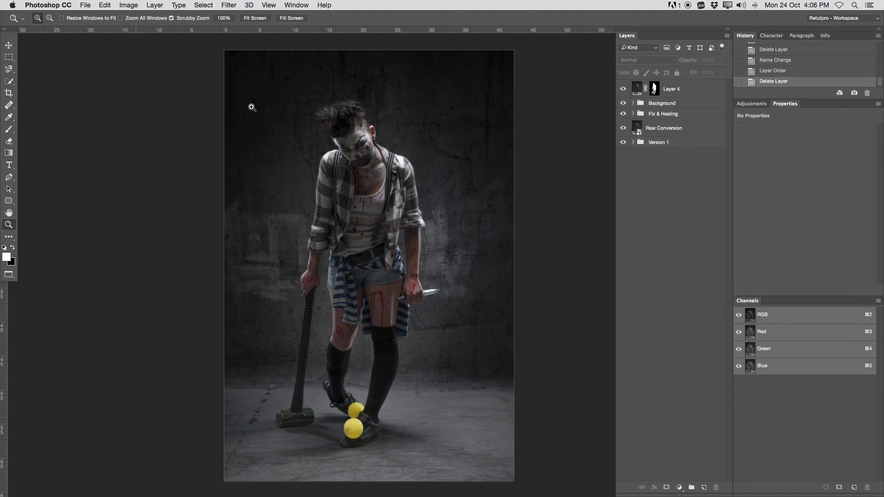
# - Rename Layer 4 as Subject, place it in its own group and name that group Subject
pyautogui.doubleClick(672, 89)
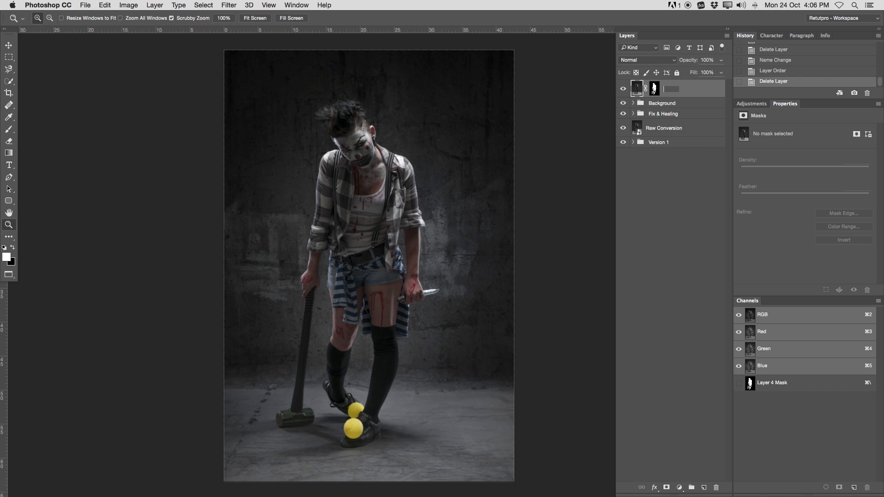
pyautogui.write('Subject')
pyautogui.press('Return')
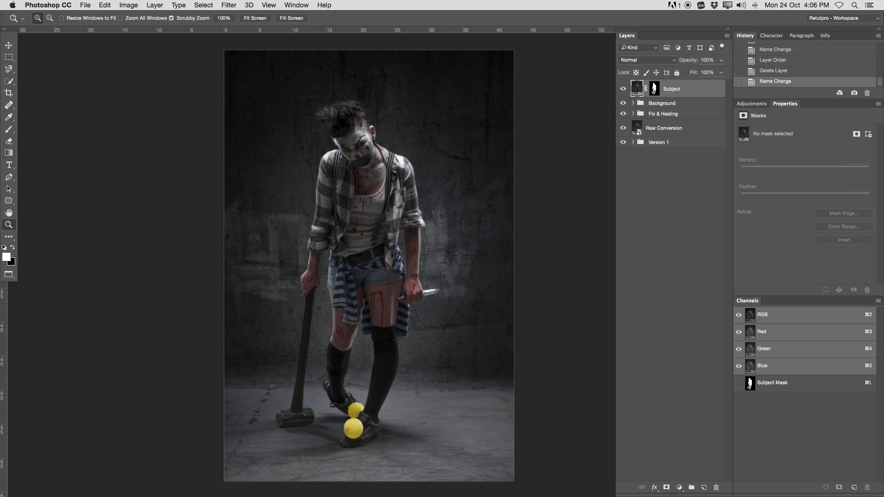
pyautogui.press('super+g')
pyautogui.doubleClick(663, 85)
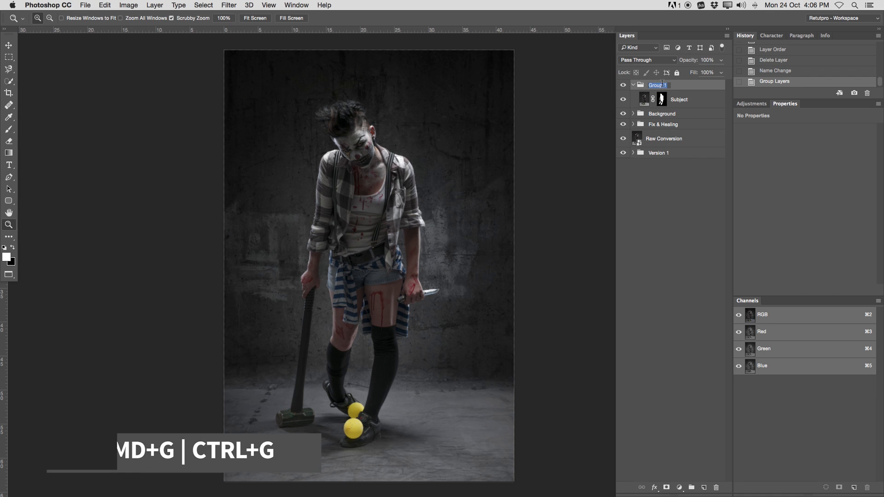
pyautogui.write('Subject')
pyautogui.press('Return')
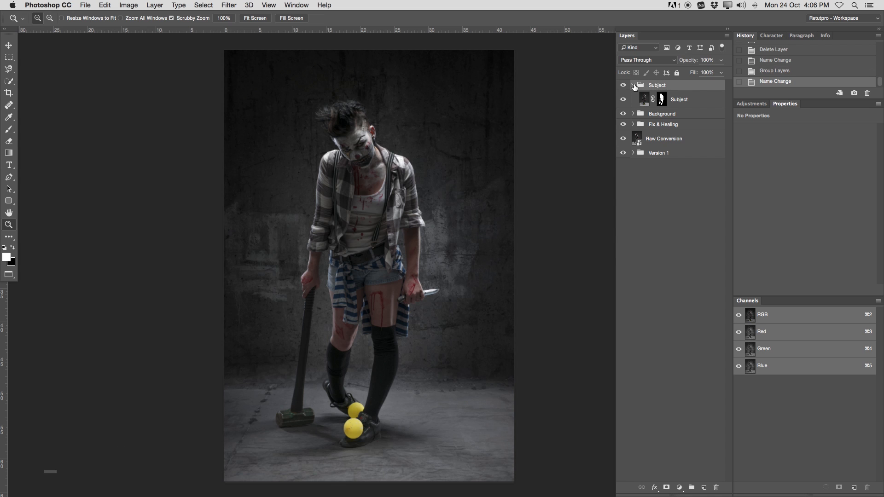
# - Check the effect of the Curves 3 copy adjustment in the Background group's Light subgroup and duplicate that layer
pyautogui.click(634, 114)
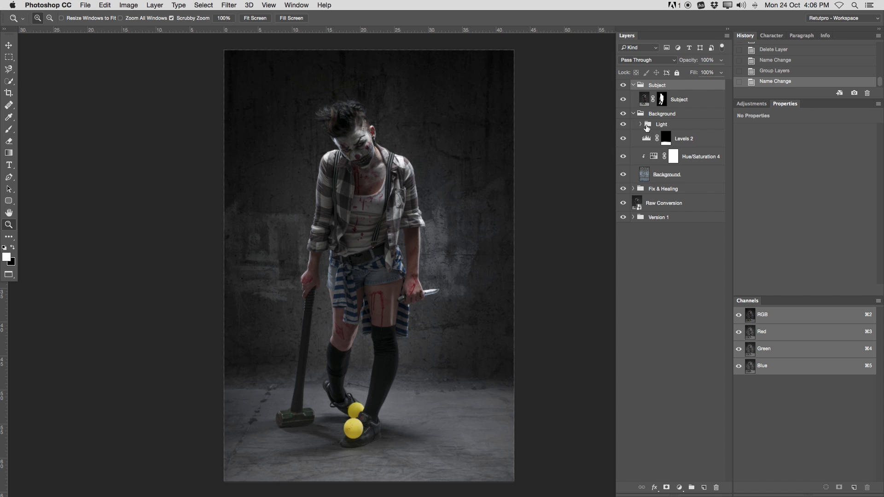
pyautogui.click(641, 124)
pyautogui.click(623, 140)
pyautogui.click(623, 140)
pyautogui.click(623, 140)
pyautogui.click(622, 140)
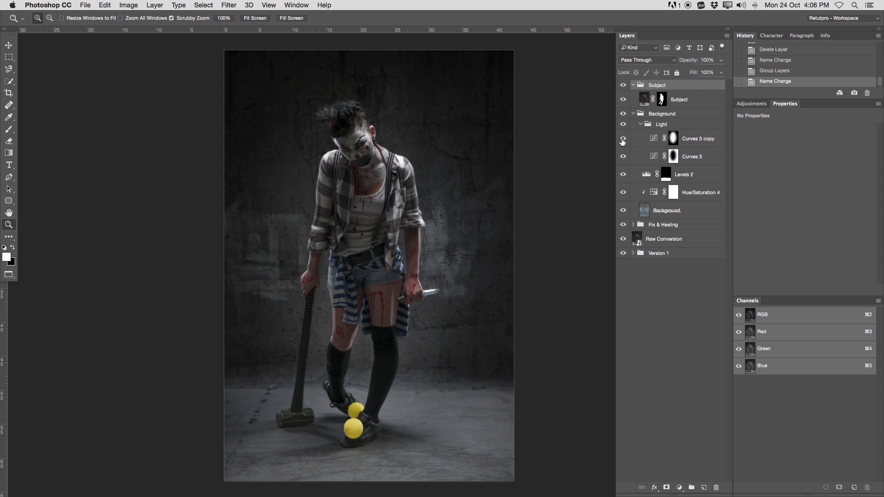
pyautogui.click(698, 148)
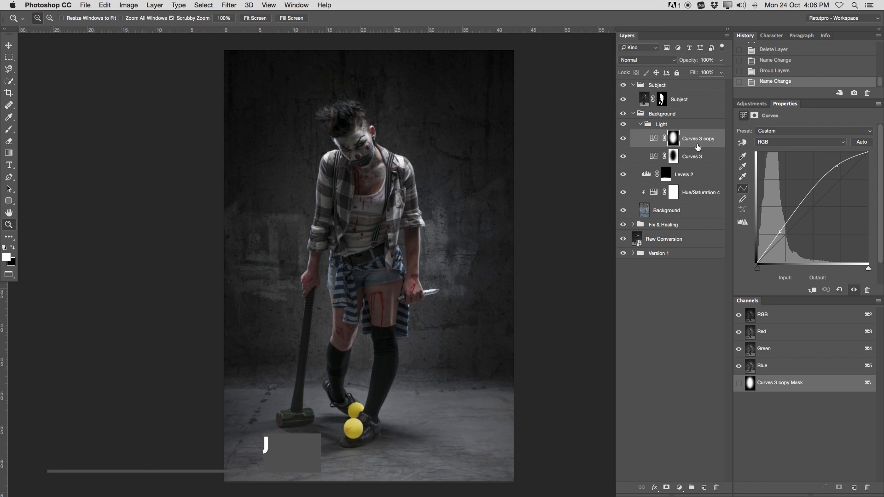
pyautogui.press('super+j')
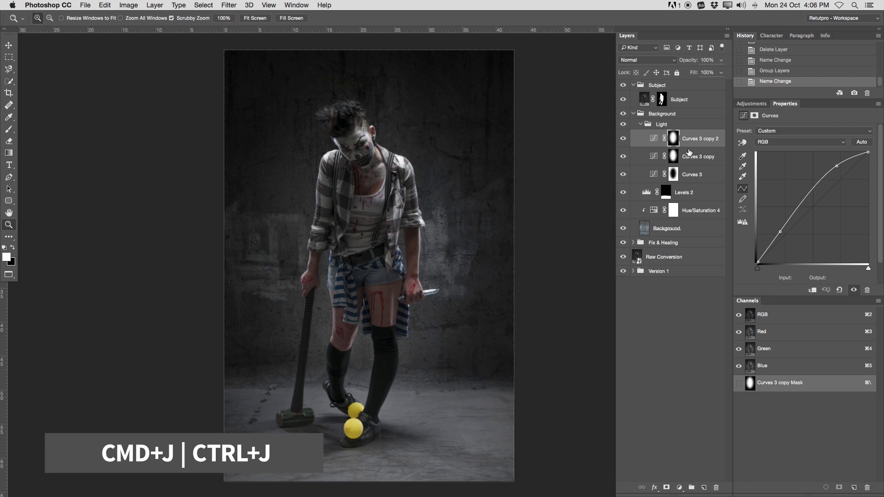
# - Move the duplicated curves layer to the top of the stack, above the Subject group, and collapse the open groups
pyautogui.moveTo(672, 138); pyautogui.dragTo(664, 95)
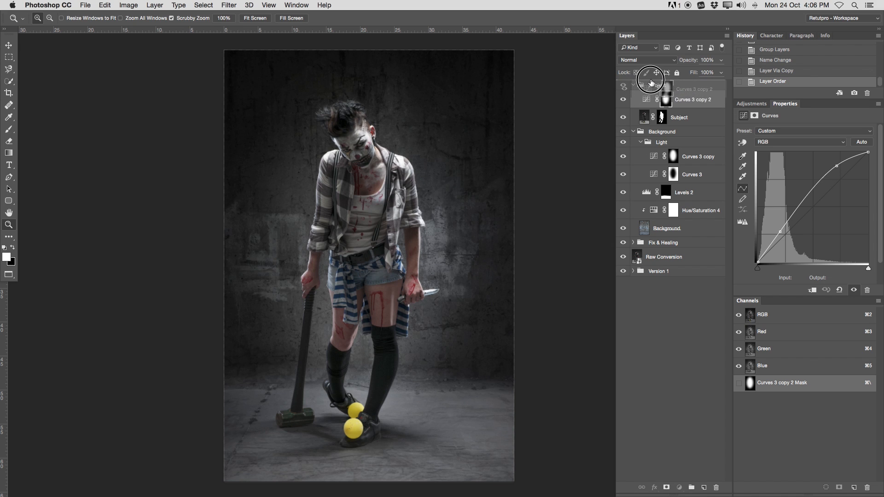
pyautogui.moveTo(651, 82); pyautogui.dragTo(650, 92)
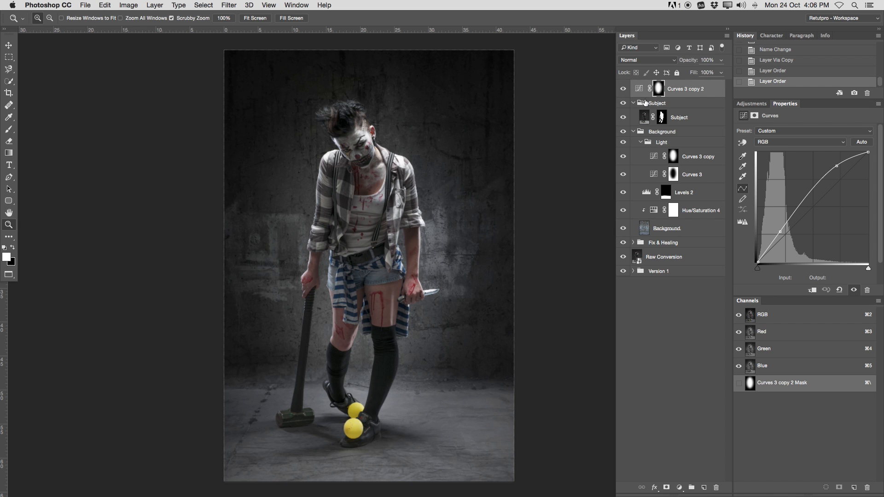
pyautogui.click(641, 142)
pyautogui.click(636, 132)
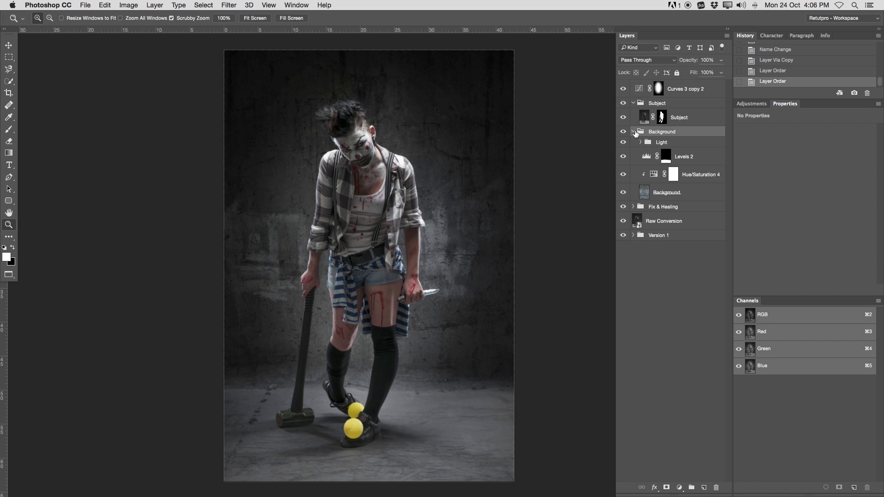
pyautogui.click(635, 132)
pyautogui.click(633, 103)
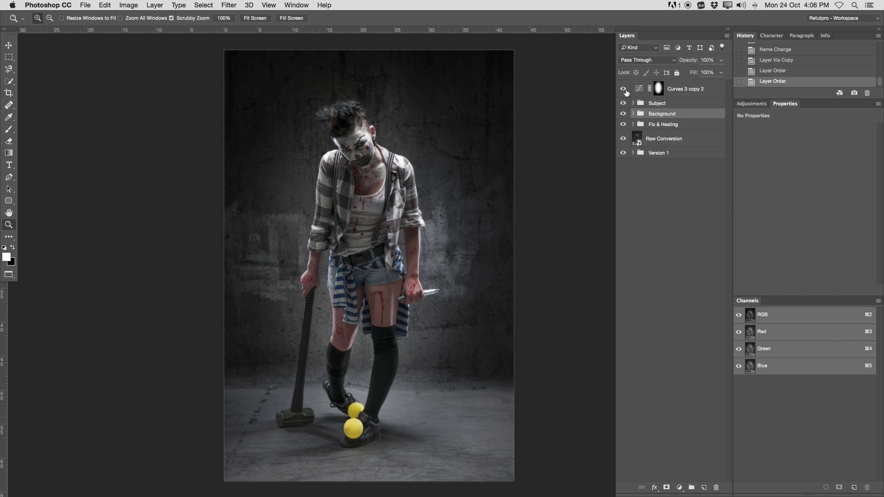
# - Soften Curves 3 copy 2, with its lower point at input 57, output 66 and upper point at input 187, output 212
pyautogui.click(624, 89)
pyautogui.click(624, 89)
pyautogui.click(625, 89)
pyautogui.click(625, 89)
pyautogui.click(640, 90)
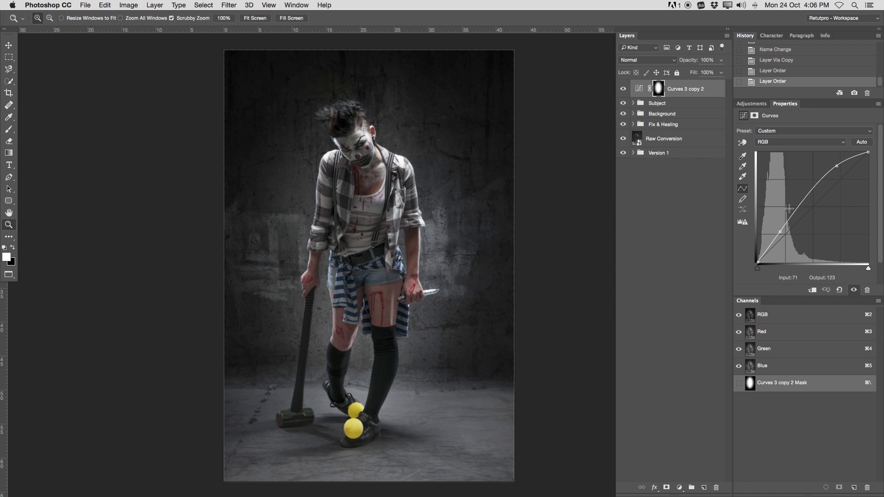
pyautogui.click(782, 233)
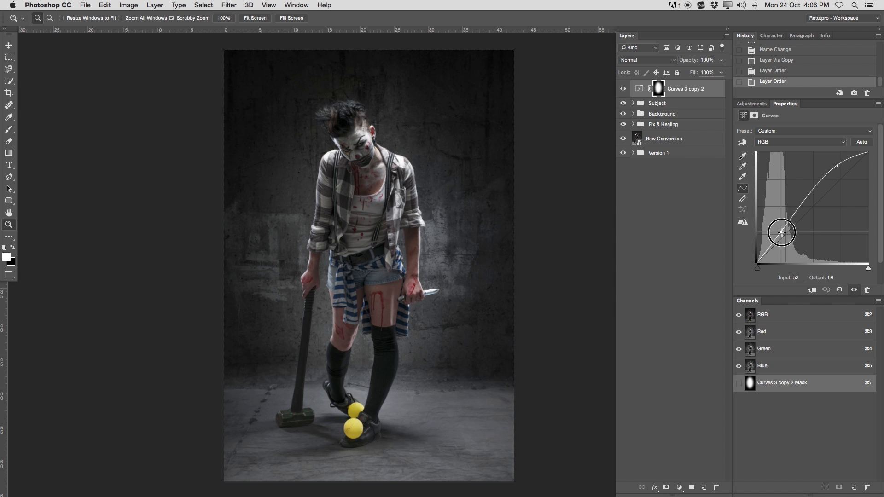
pyautogui.moveTo(837, 167); pyautogui.dragTo(839, 171)
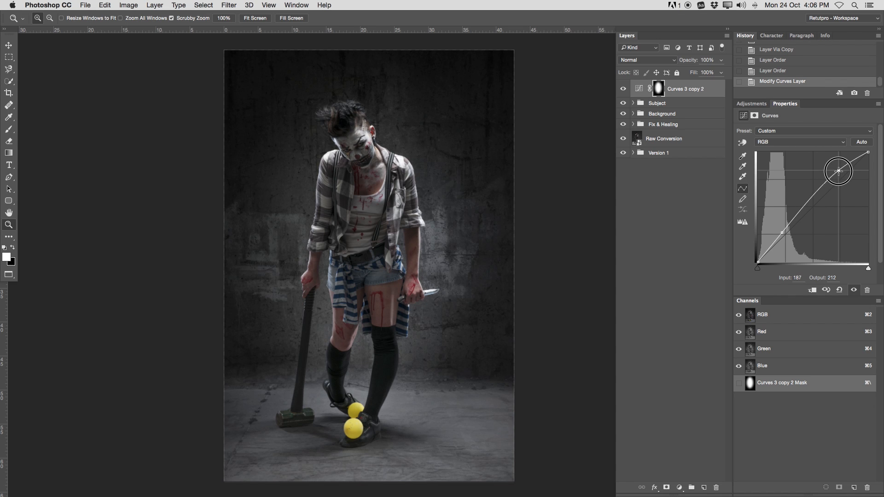
pyautogui.moveTo(782, 233); pyautogui.dragTo(782, 233)
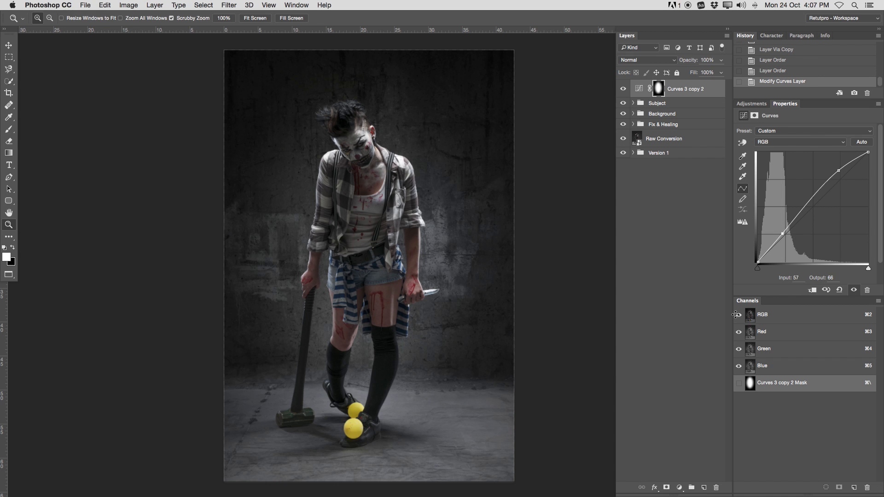
pyautogui.click(623, 91)
pyautogui.click(623, 90)
pyautogui.click(624, 91)
pyautogui.click(623, 90)
# - Add a Curves adjustment layer on top and shape a slight S-curve with the upper point at input 177, output 182
pyautogui.click(751, 104)
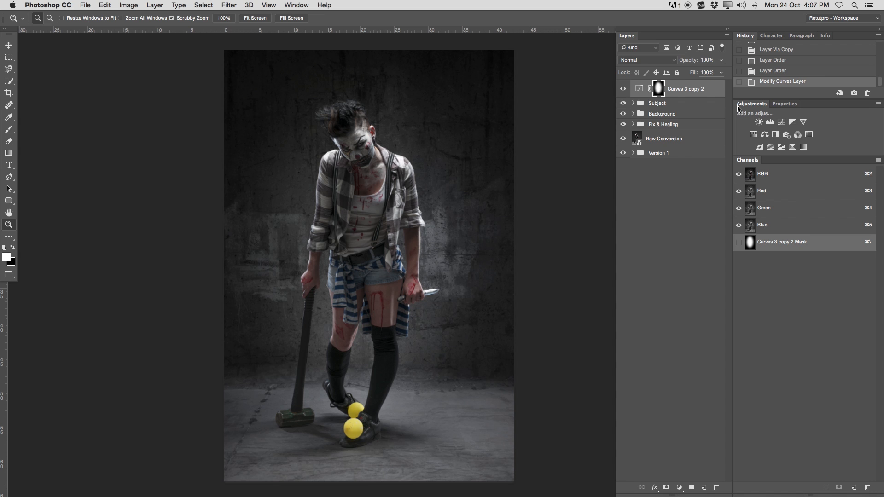
pyautogui.click(782, 123)
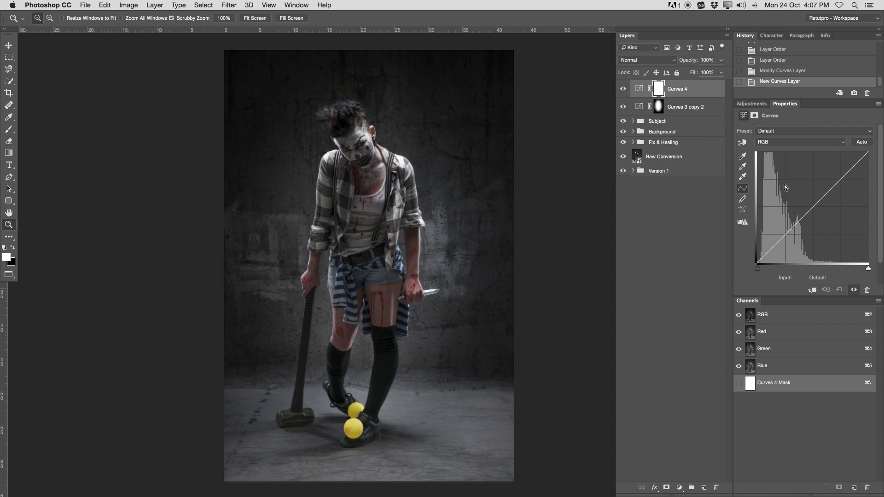
pyautogui.moveTo(786, 235); pyautogui.dragTo(786, 237)
pyautogui.moveTo(839, 187); pyautogui.dragTo(836, 186)
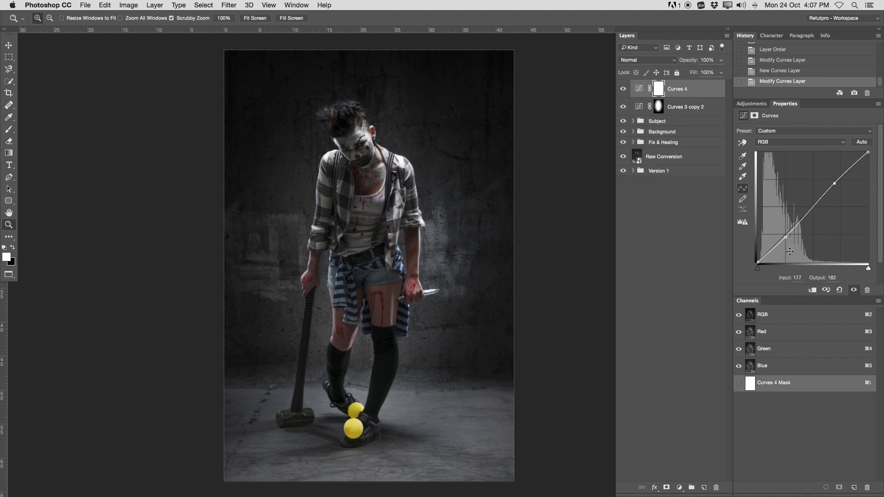
# - Compare the image with and without Curves 4 and set its lower point to input 62, output 58
pyautogui.click(623, 89)
pyautogui.click(624, 89)
pyautogui.click(624, 88)
pyautogui.click(623, 89)
pyautogui.click(624, 89)
pyautogui.click(625, 88)
pyautogui.moveTo(785, 238); pyautogui.dragTo(785, 236)
pyautogui.click(625, 93)
pyautogui.click(626, 92)
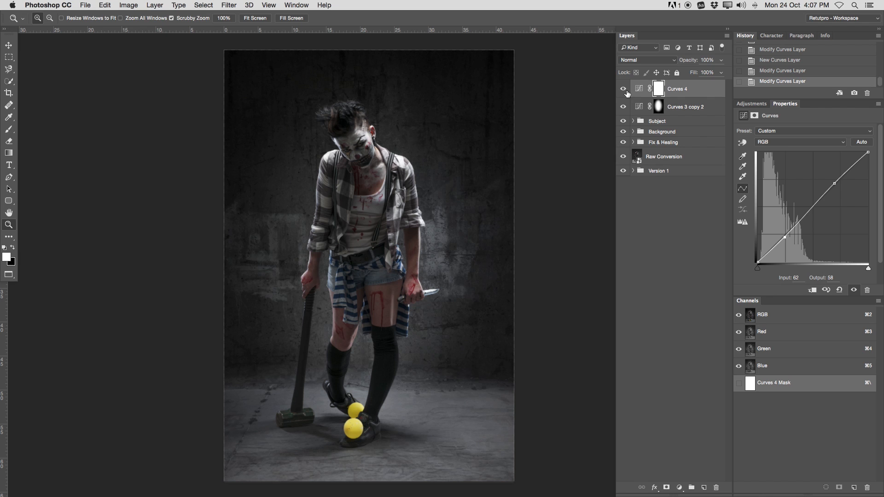
# - Add a Selective Color adjustment layer, set the Neutrals' cyan to +5% and fine-tune their magenta, yellow and black
pyautogui.click(762, 106)
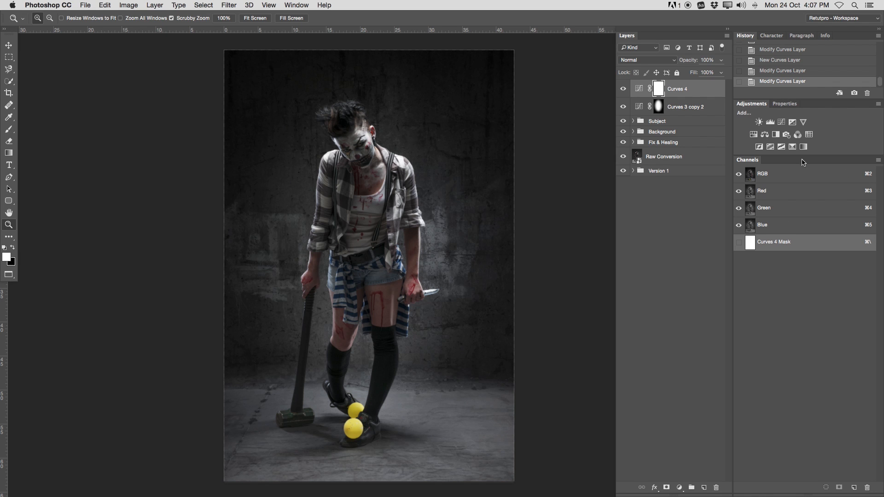
pyautogui.click(793, 148)
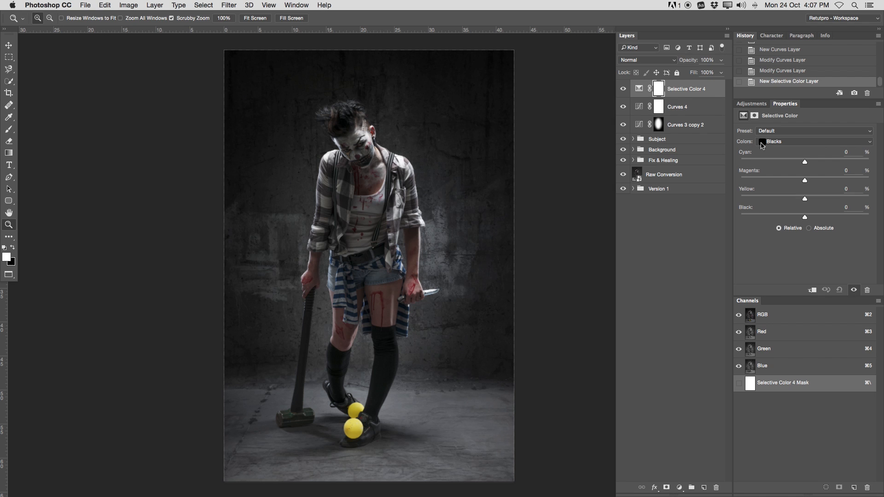
pyautogui.click(768, 144)
pyautogui.click(774, 135)
pyautogui.moveTo(805, 162)
pyautogui.mouseDown()
pyautogui.moveTo(767, 162)
pyautogui.moveTo(820, 164)
pyautogui.moveTo(780, 167)
pyautogui.moveTo(822, 169)
pyautogui.moveTo(810, 170)
pyautogui.mouseUp()
pyautogui.moveTo(809, 169); pyautogui.dragTo(809, 168)
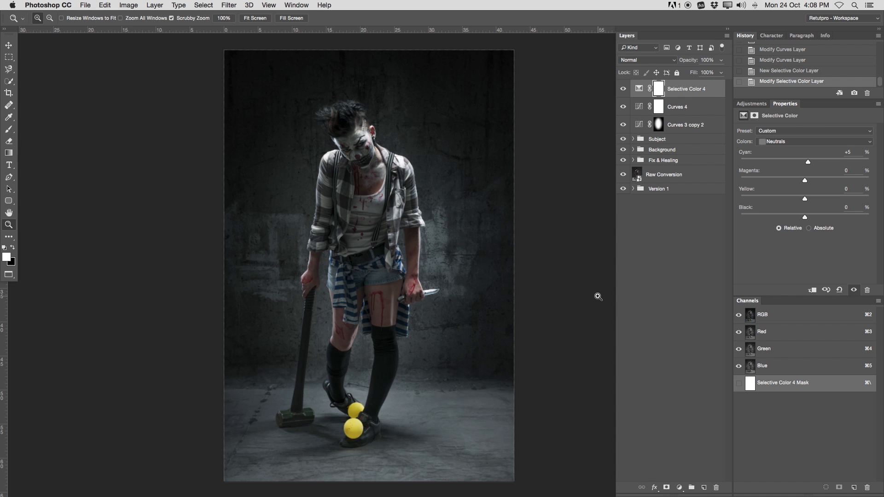
pyautogui.moveTo(805, 182); pyautogui.dragTo(804, 200)
pyautogui.moveTo(810, 219); pyautogui.dragTo(810, 220)
# - Set the Blacks of Selective Color 4 to cyan -4% and magenta +1%, and compare the image with and without the layer
pyautogui.click(793, 142)
pyautogui.click(790, 151)
pyautogui.moveTo(806, 162); pyautogui.dragTo(803, 166)
pyautogui.moveTo(806, 180); pyautogui.dragTo(806, 183)
pyautogui.click(623, 89)
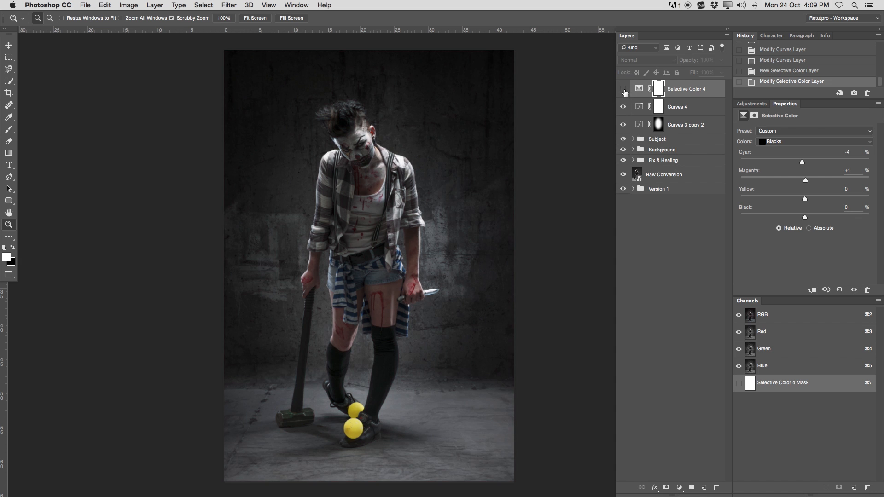
pyautogui.click(624, 89)
pyautogui.click(625, 91)
pyautogui.click(624, 90)
pyautogui.click(625, 91)
pyautogui.click(624, 91)
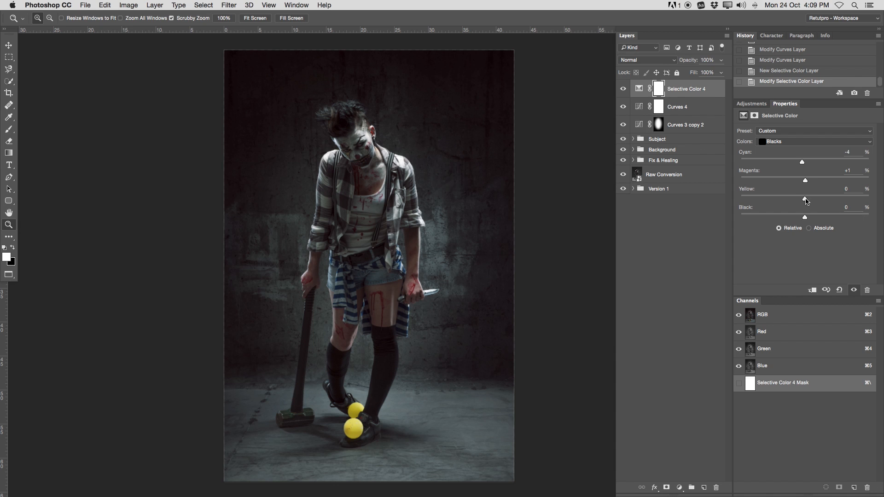
# - Set the Blacks' yellow to -3% in Selective Color 4, fine-tune their black and compare the result with the layer hidden
pyautogui.moveTo(806, 200); pyautogui.dragTo(804, 201)
pyautogui.moveTo(804, 201); pyautogui.dragTo(803, 218)
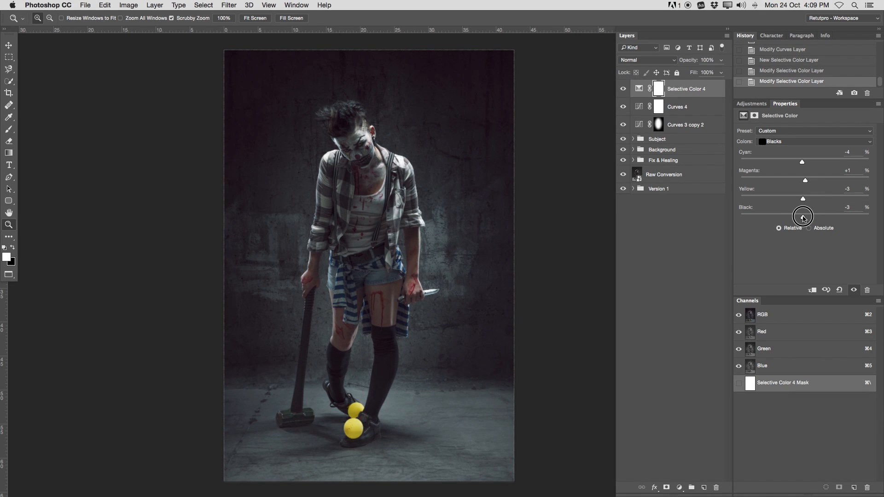
pyautogui.moveTo(803, 218); pyautogui.dragTo(805, 218)
pyautogui.click(624, 91)
pyautogui.click(623, 92)
pyautogui.click(623, 92)
pyautogui.click(623, 91)
pyautogui.click(626, 90)
pyautogui.click(625, 89)
# - Add a second Selective Color adjustment layer and set the Neutrals' cyan to +7%
pyautogui.click(760, 107)
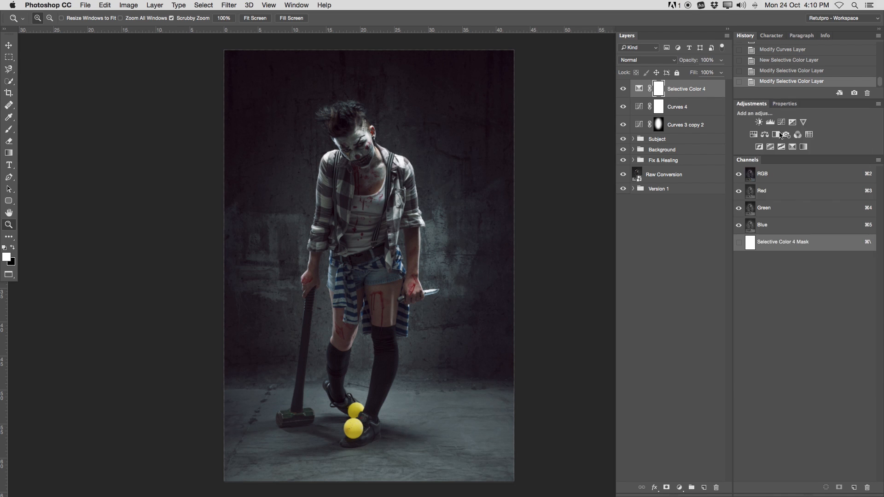
pyautogui.click(792, 147)
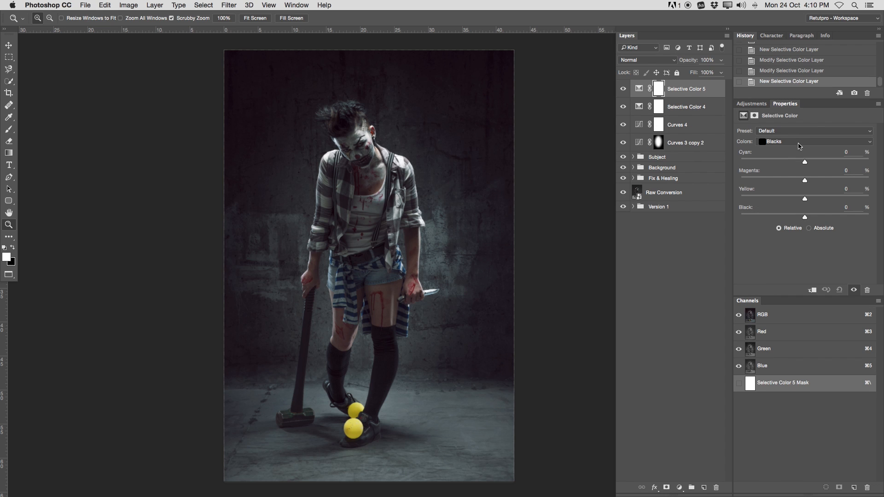
pyautogui.click(799, 146)
pyautogui.click(797, 133)
pyautogui.moveTo(805, 162); pyautogui.dragTo(811, 164)
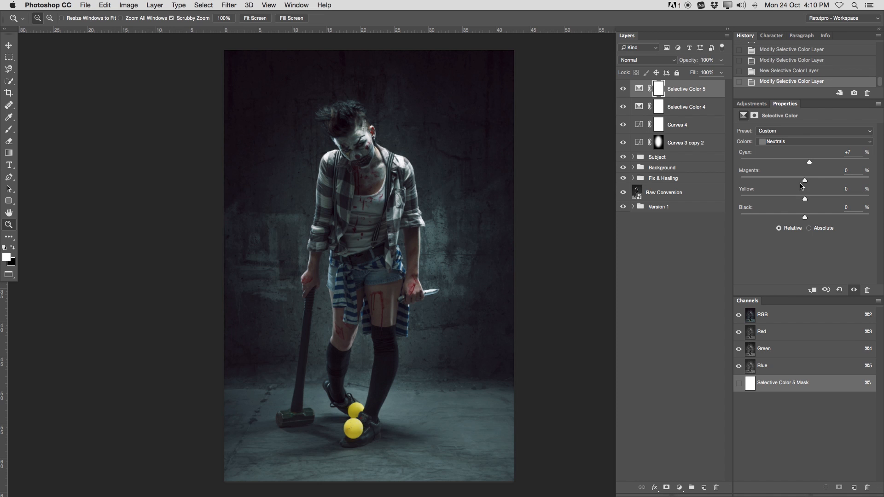
# - Set the Neutrals of Selective Color 5 to magenta +3%, yellow +5% and black -3%, checking the before and after
pyautogui.moveTo(805, 181); pyautogui.dragTo(809, 198)
pyautogui.moveTo(805, 217); pyautogui.dragTo(803, 218)
pyautogui.click(623, 89)
pyautogui.click(624, 90)
pyautogui.click(624, 90)
pyautogui.click(623, 89)
pyautogui.moveTo(803, 218); pyautogui.dragTo(804, 220)
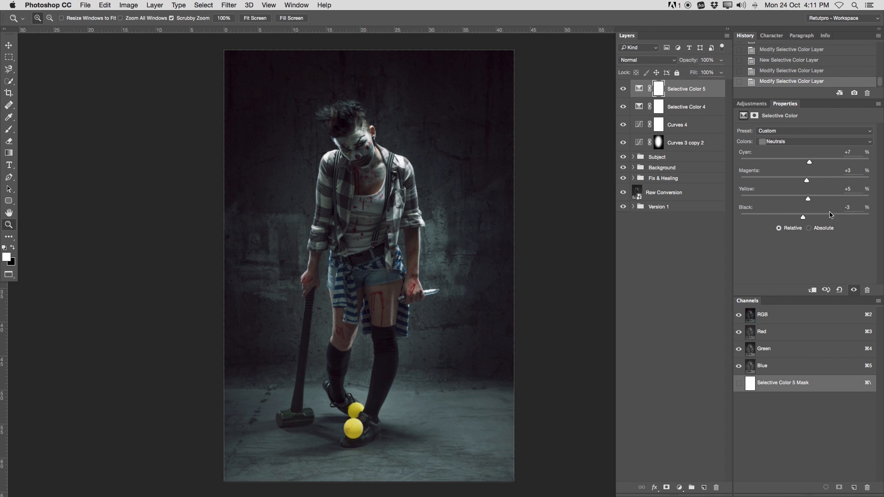
# - Switch Selective Color 5 to the Blacks and set cyan to +10% and magenta to -3%
pyautogui.click(796, 142)
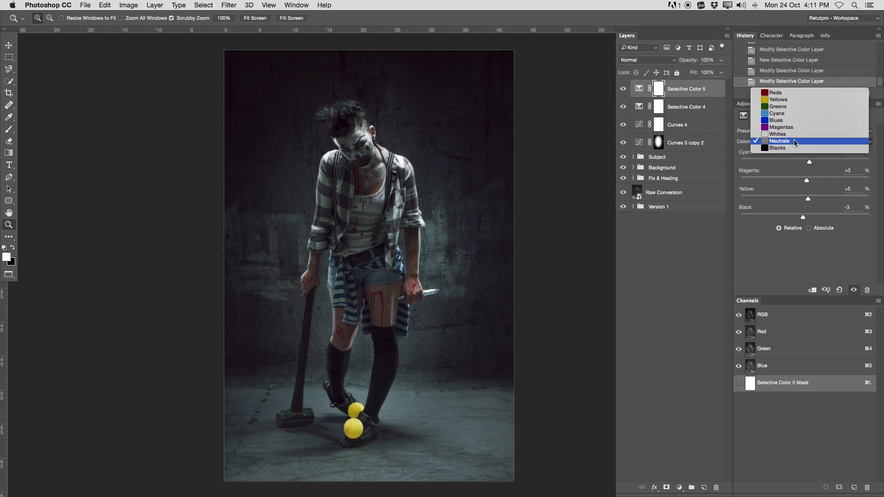
pyautogui.click(796, 148)
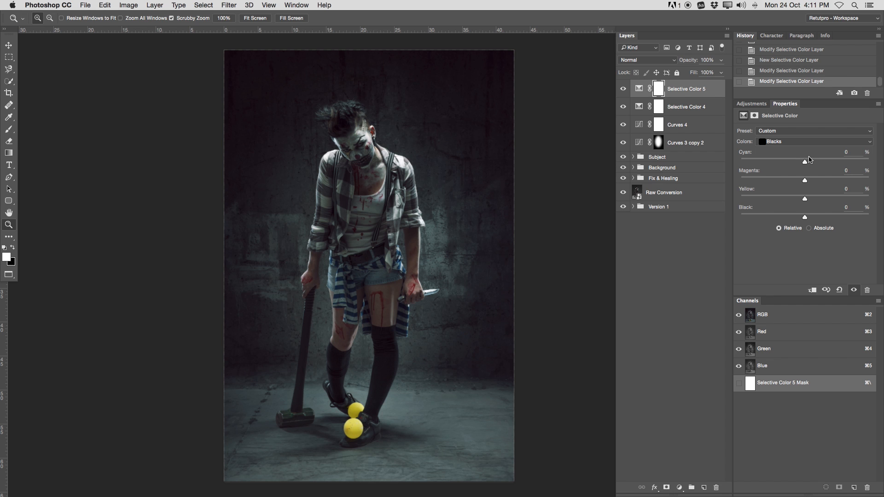
pyautogui.click(811, 163)
pyautogui.moveTo(811, 163)
pyautogui.mouseDown()
pyautogui.moveTo(803, 163)
pyautogui.moveTo(811, 163)
pyautogui.mouseUp()
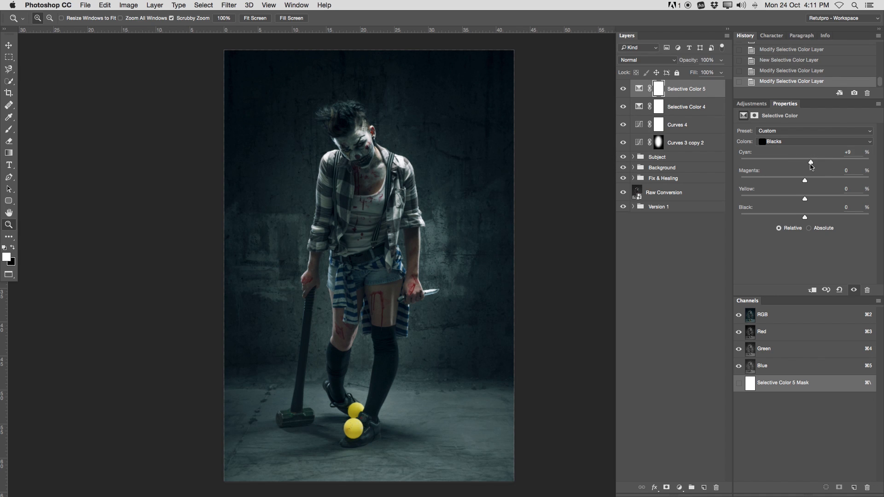
pyautogui.doubleClick(850, 153)
pyautogui.write('10')
pyautogui.moveTo(805, 180); pyautogui.dragTo(804, 182)
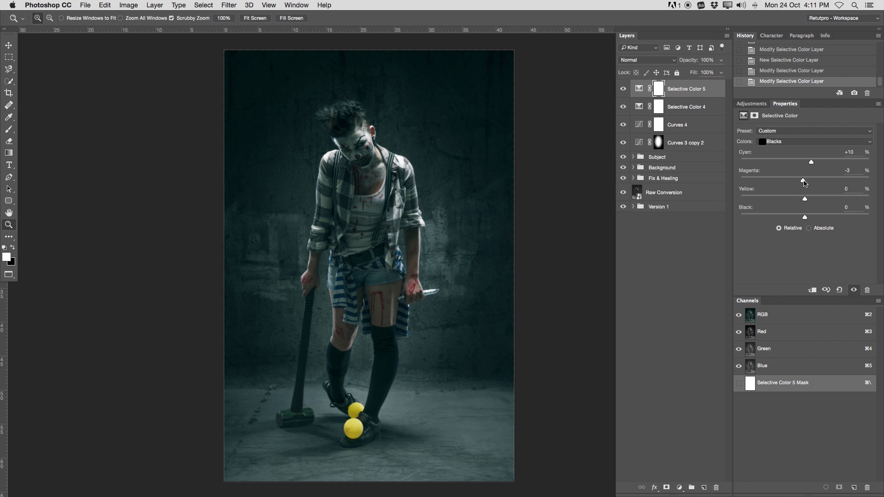
# - Compare the image with and without Selective Color 5 and set the Blacks' yellow to -2% and black to +2%
pyautogui.click(623, 90)
pyautogui.click(624, 89)
pyautogui.click(624, 89)
pyautogui.click(622, 90)
pyautogui.moveTo(805, 198); pyautogui.dragTo(807, 219)
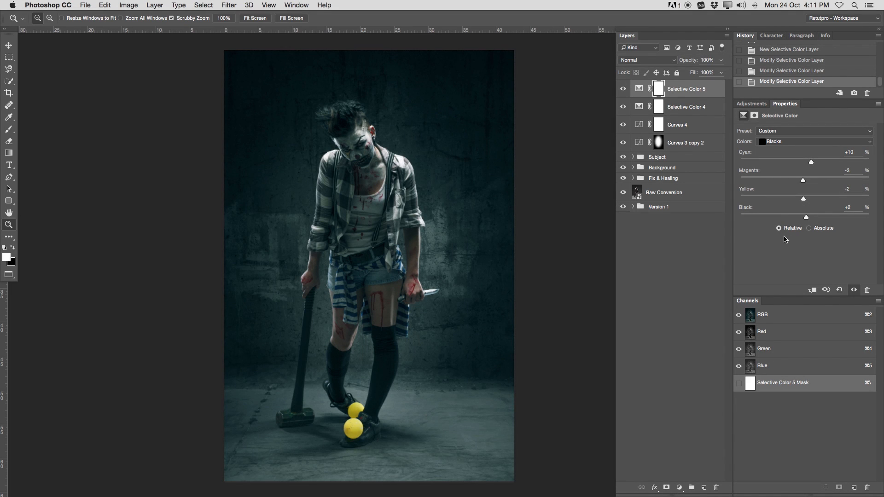
# - Compare the image with and without Selective Color 5, and with both top Selective Color layers hidden
pyautogui.click(624, 88)
pyautogui.click(624, 88)
pyautogui.click(623, 87)
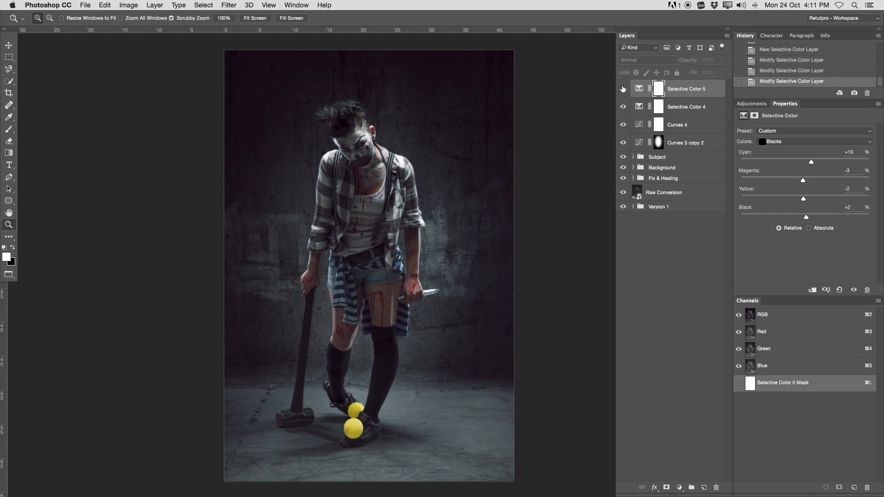
pyautogui.click(623, 88)
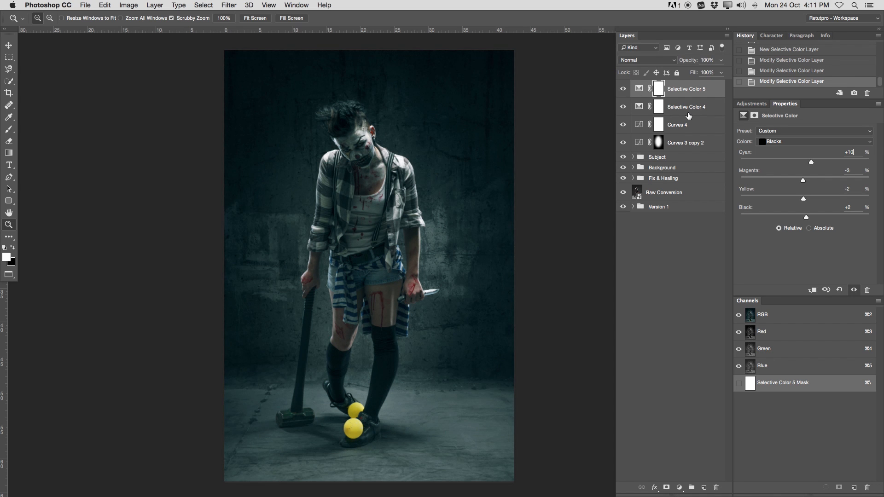
pyautogui.click(624, 94)
pyautogui.click(623, 95)
pyautogui.click(624, 95)
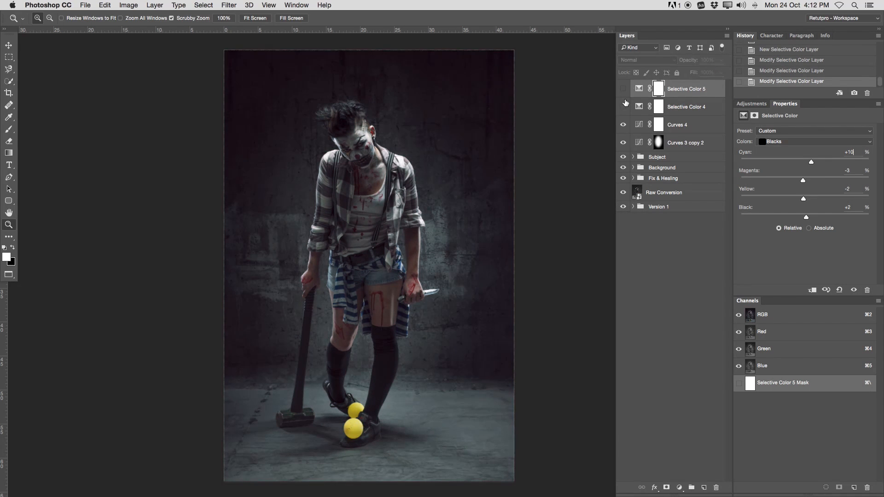
pyautogui.click(624, 94)
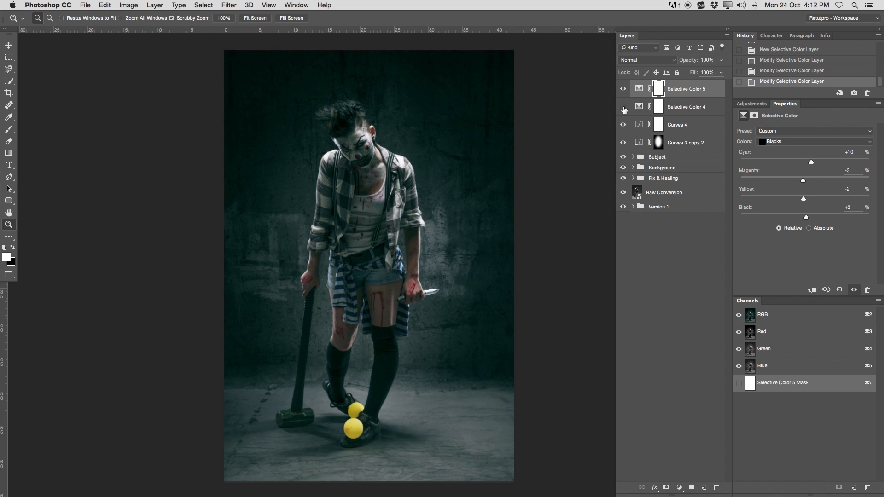
pyautogui.click(625, 95)
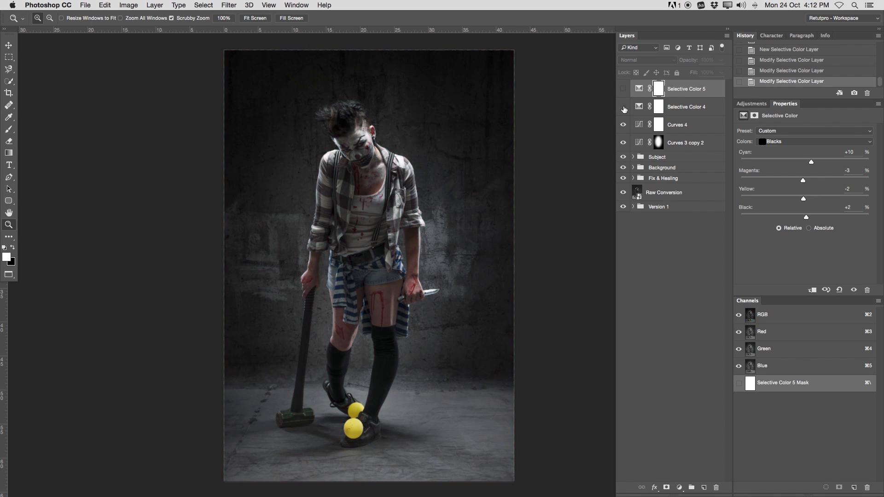
pyautogui.click(624, 97)
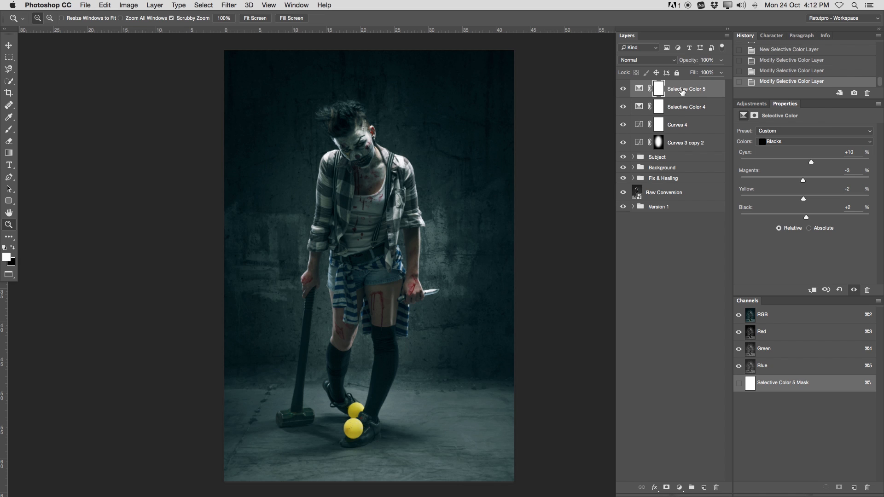
# - Add a Brightness/Contrast adjustment layer on top with contrast 10 and compare the image with and without it
pyautogui.click(751, 104)
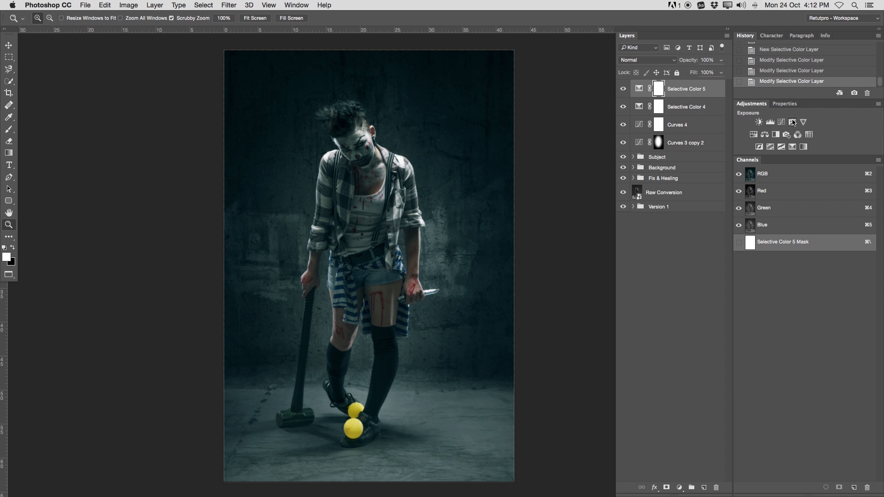
pyautogui.click(760, 122)
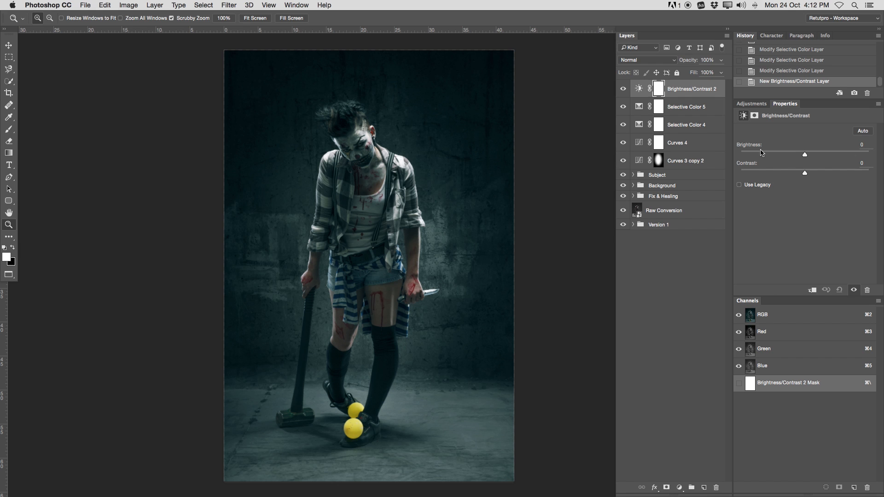
pyautogui.moveTo(805, 173)
pyautogui.mouseDown()
pyautogui.moveTo(825, 171)
pyautogui.moveTo(811, 174)
pyautogui.mouseUp()
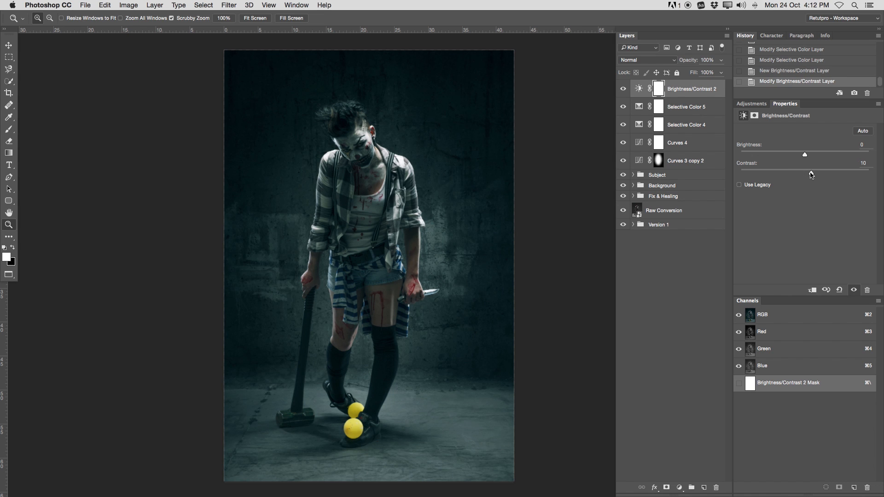
pyautogui.click(623, 90)
pyautogui.click(622, 91)
pyautogui.click(623, 91)
pyautogui.click(623, 91)
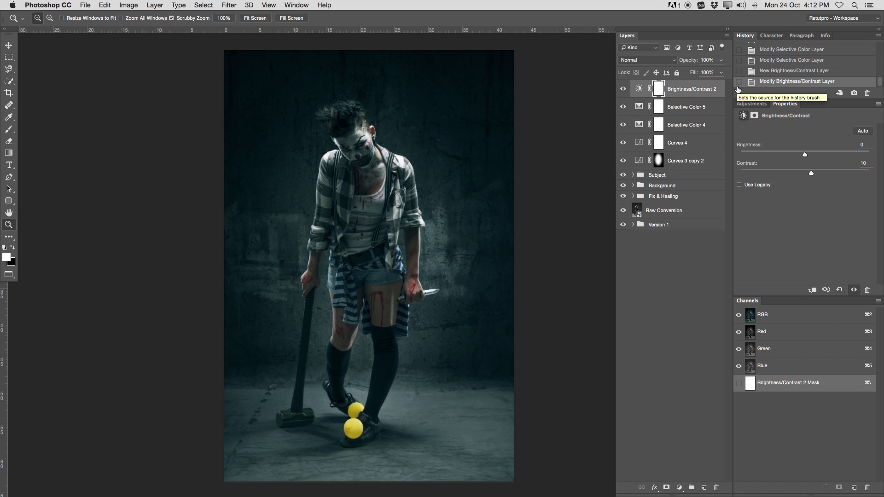
# - Add a Hue/Saturation adjustment layer on top and set the master saturation to -19
pyautogui.click(750, 104)
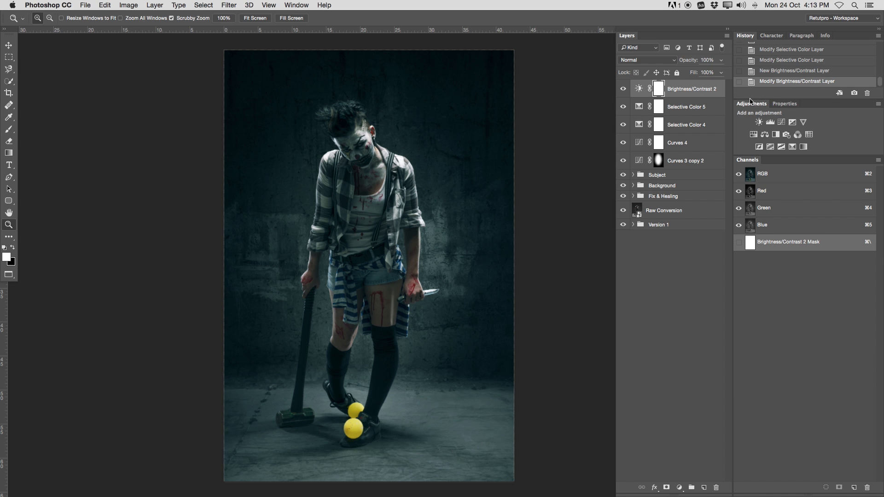
pyautogui.click(754, 134)
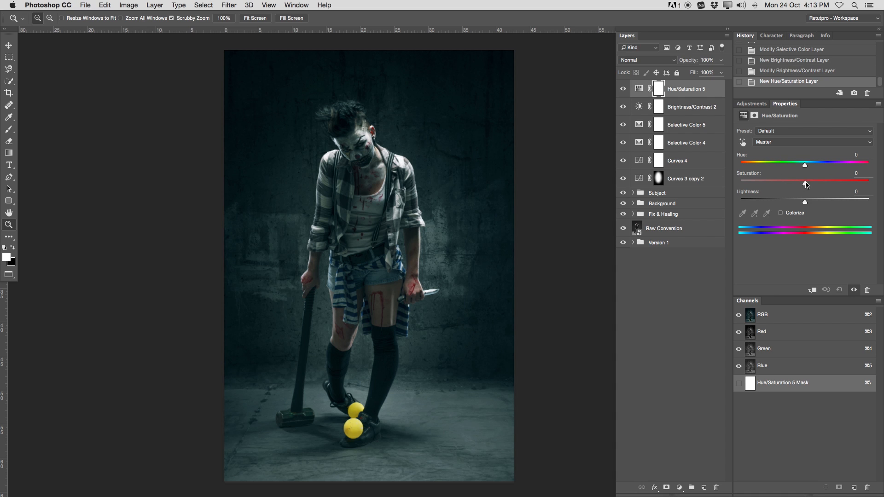
pyautogui.moveTo(805, 185)
pyautogui.mouseDown()
pyautogui.moveTo(760, 183)
pyautogui.moveTo(793, 183)
pyautogui.mouseUp()
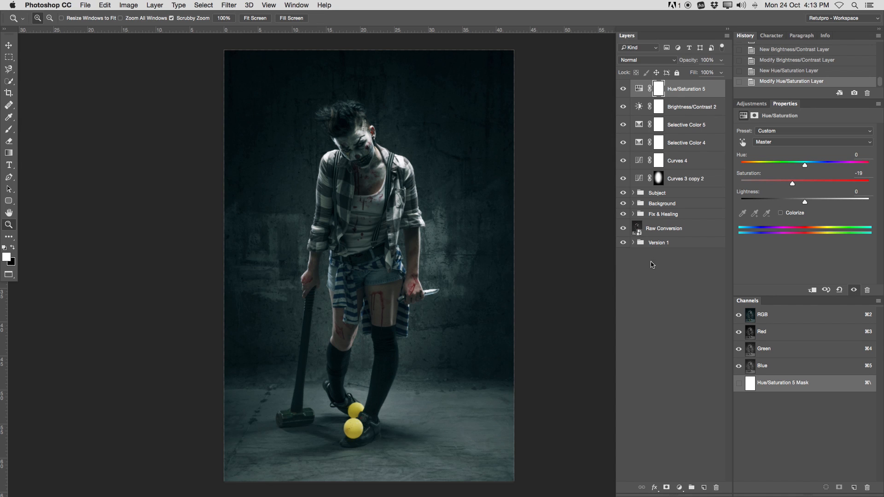
# - Group all adjustment layers from Hue/Saturation 5 down to Curves 3 copy 2 and name the group "Colour & look"
pyautogui.keyDown('shift'); pyautogui.click(684, 179); pyautogui.keyUp('shift')
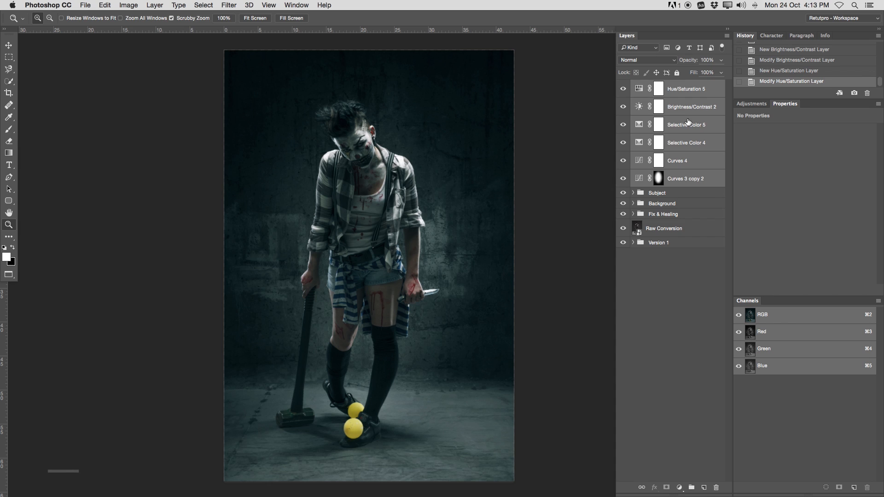
pyautogui.hotkey('ctrl', 'g')
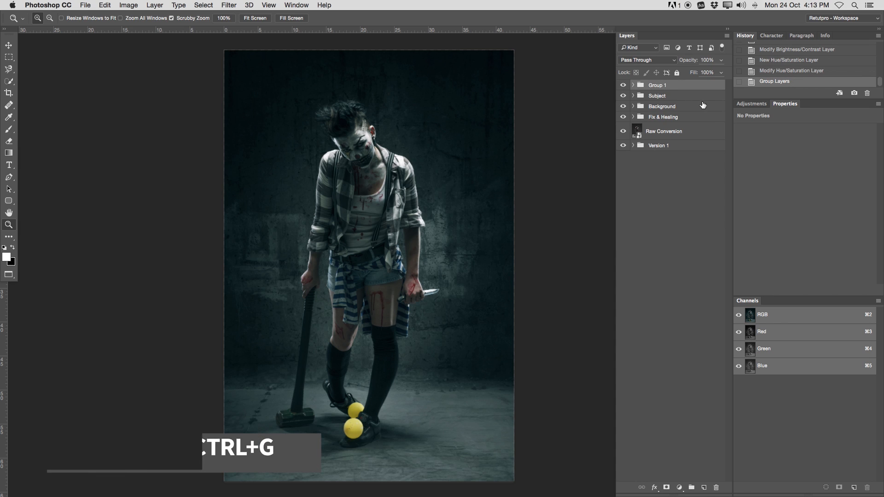
pyautogui.doubleClick(659, 85)
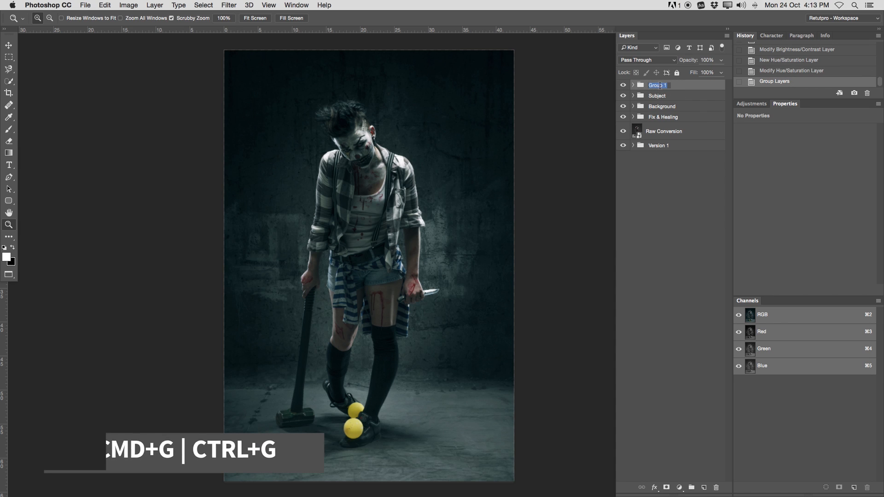
pyautogui.press('BackSpace')
pyautogui.write('Colour & look')
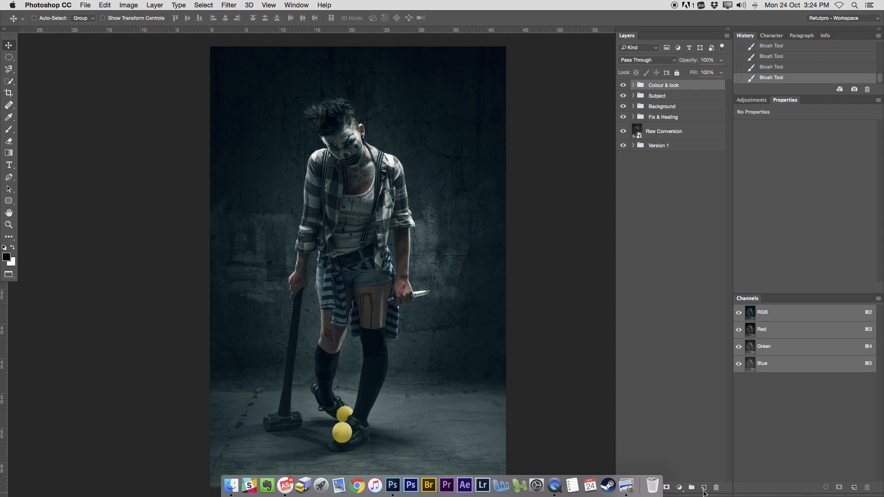
# - Add a new layer above the Colour & look group and fill the whole canvas area with mid grey, clearing the selection
pyautogui.click(704, 488)
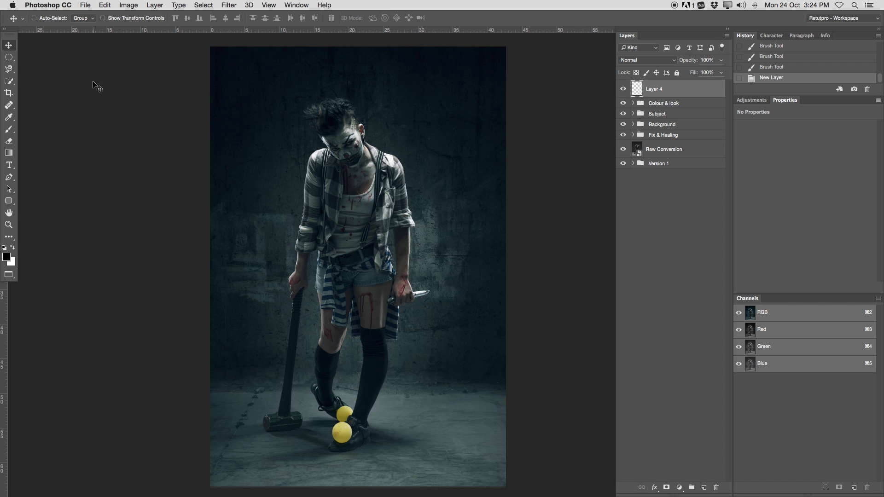
pyautogui.moveTo(9, 57); pyautogui.dragTo(42, 65)
pyautogui.moveTo(211, 47); pyautogui.dragTo(509, 478)
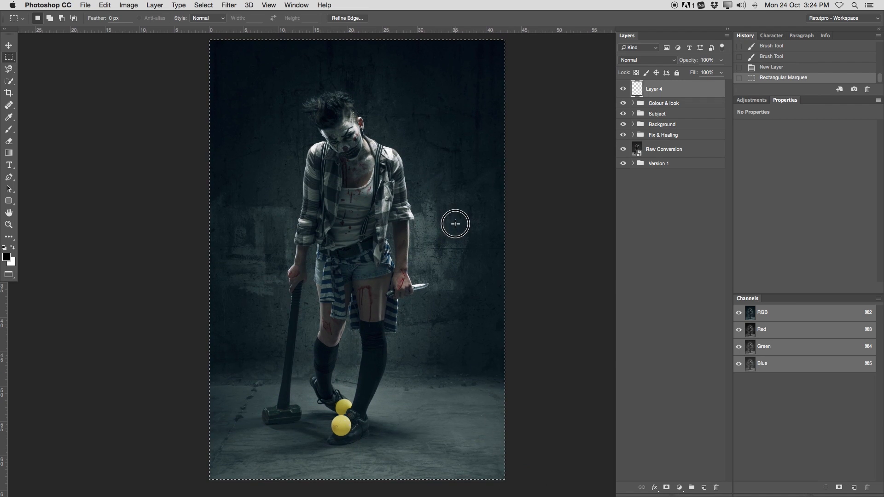
pyautogui.rightClick(367, 202)
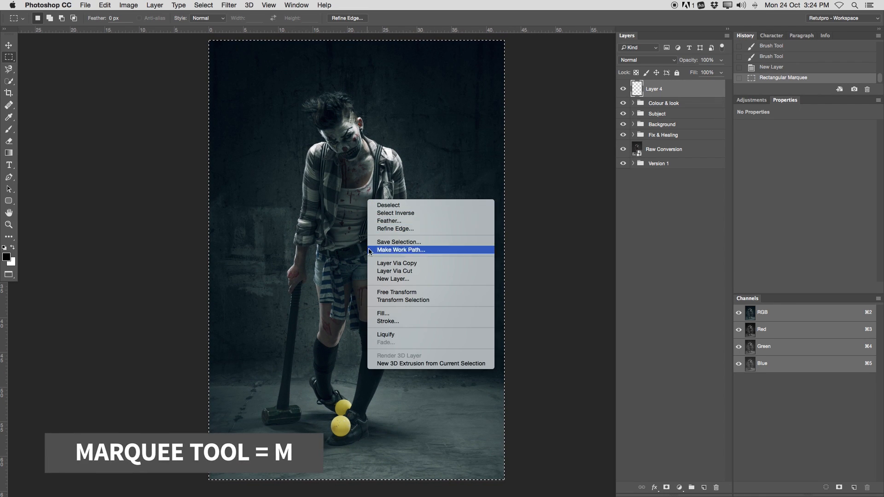
pyautogui.click(383, 313)
pyautogui.click(513, 236)
pyautogui.click(539, 233)
pyautogui.click(581, 237)
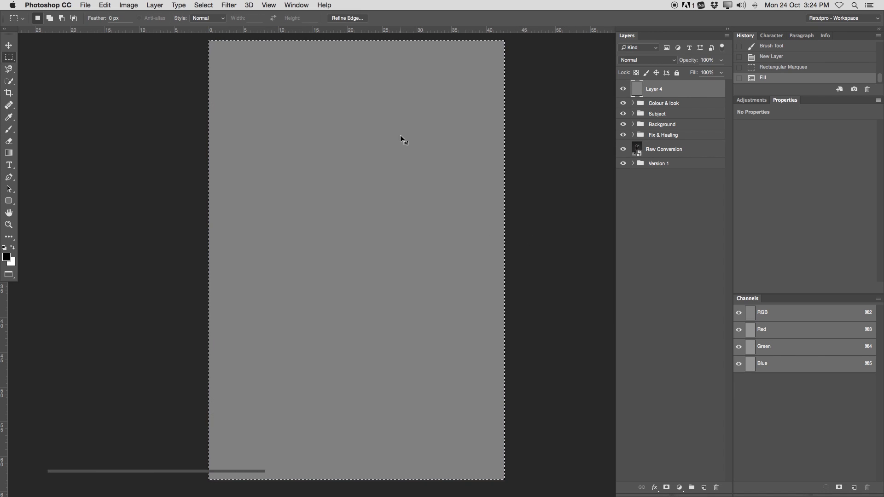
pyautogui.press('super+d')
# - Set the grey layer's blend mode to Soft Light and rename the layer "D&B"
pyautogui.click(656, 60)
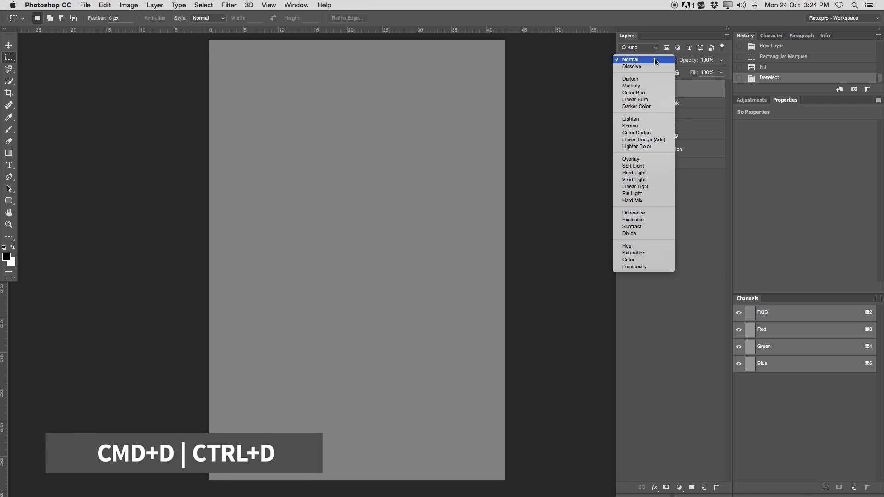
pyautogui.click(641, 166)
pyautogui.doubleClick(656, 89)
pyautogui.write('D&B')
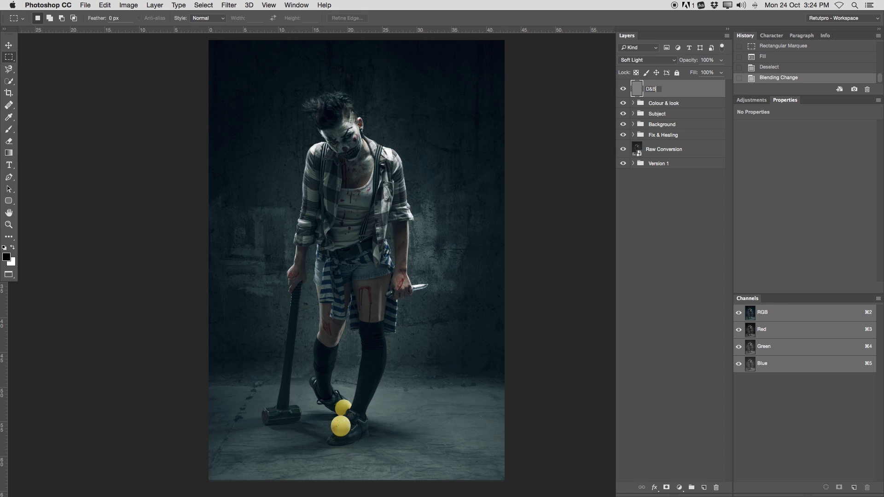
pyautogui.press('Return')
# - Put the D&B layer into its own group, name the group "D&B" and leave it expanded
pyautogui.press('super+g')
pyautogui.write('D&B')
pyautogui.press('Return')
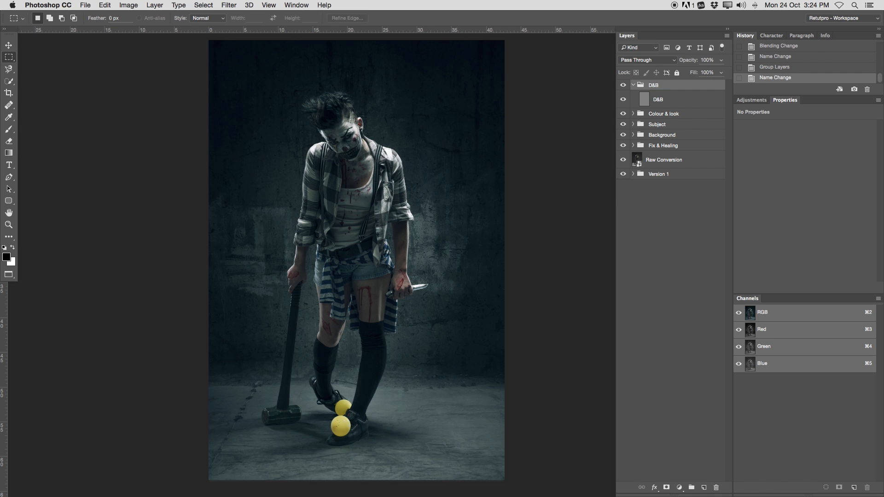
pyautogui.click(634, 86)
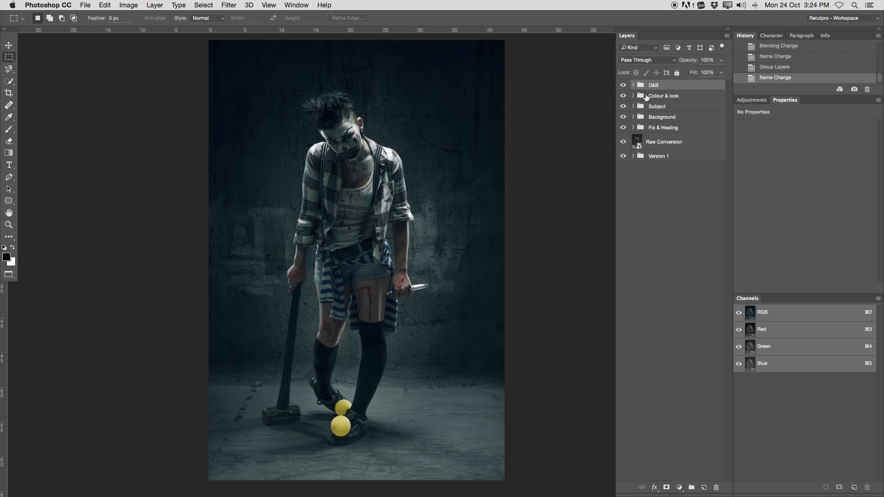
pyautogui.click(634, 87)
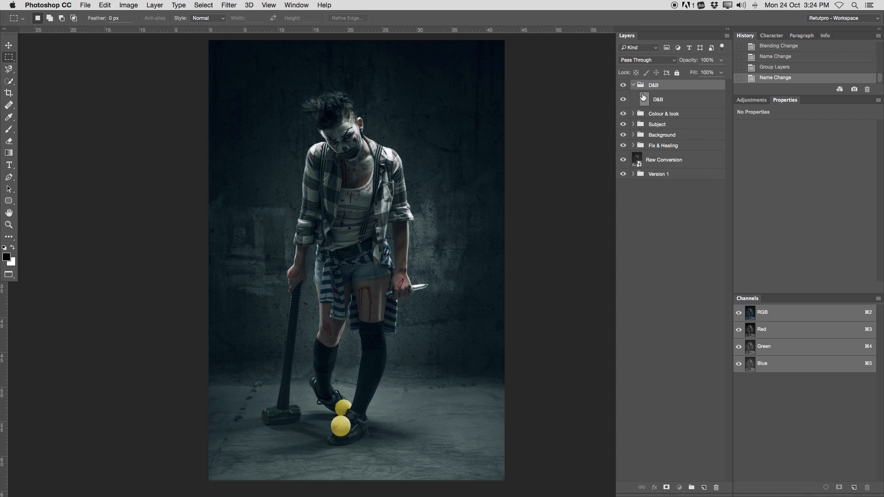
# - Set up a large black brush at 7% opacity and dab it over the subject's chest on the D&B layer
pyautogui.click(643, 95)
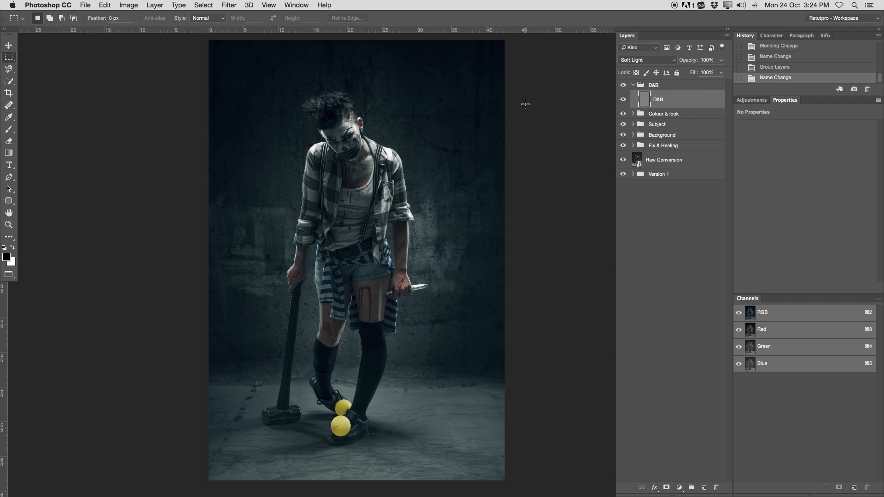
pyautogui.press('b')
pyautogui.moveTo(331, 192)
pyautogui.mouseDown()
pyautogui.moveTo(368, 212)
pyautogui.moveTo(381, 276)
pyautogui.moveTo(375, 88)
pyautogui.moveTo(383, 88)
pyautogui.moveTo(374, 175)
pyautogui.moveTo(379, 69)
pyautogui.moveTo(361, 72)
pyautogui.mouseUp()
pyautogui.click(180, 18)
pyautogui.write('07')
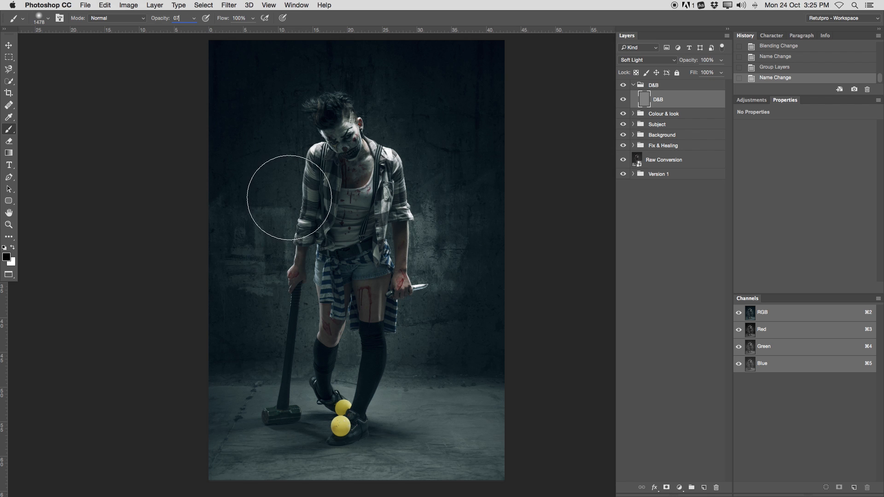
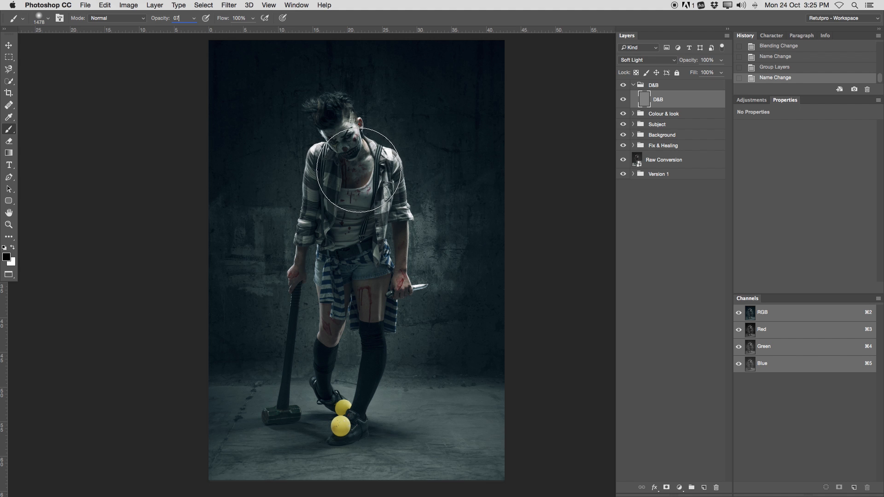
pyautogui.click(363, 188)
# - Burn the subject's jawline and chin on the D&B layer with a black 125 px brush at 7% opacity
pyautogui.press('z')
pyautogui.moveTo(337, 134)
pyautogui.mouseDown()
pyautogui.moveTo(390, 139)
pyautogui.moveTo(367, 209)
pyautogui.mouseUp()
pyautogui.press('b')
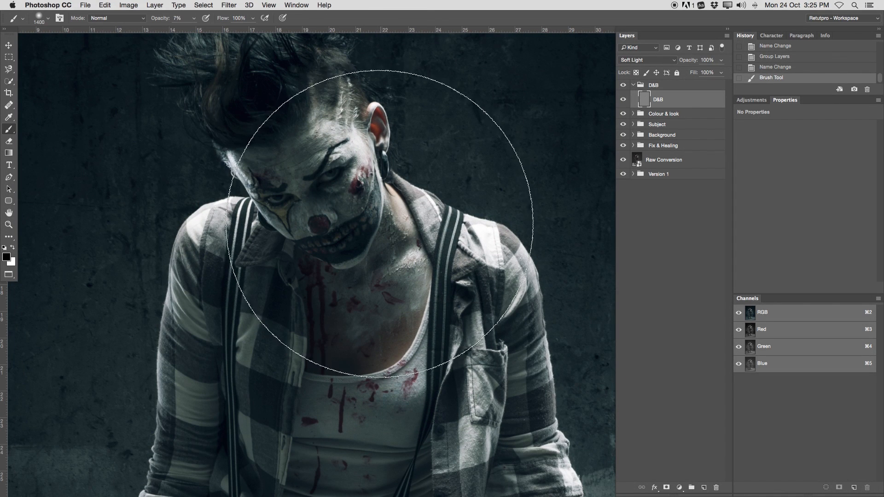
pyautogui.press('[')
pyautogui.press('[')
pyautogui.press('[')
pyautogui.press('[')
pyautogui.press('[')
pyautogui.press('[')
pyautogui.press('[')
pyautogui.press('[')
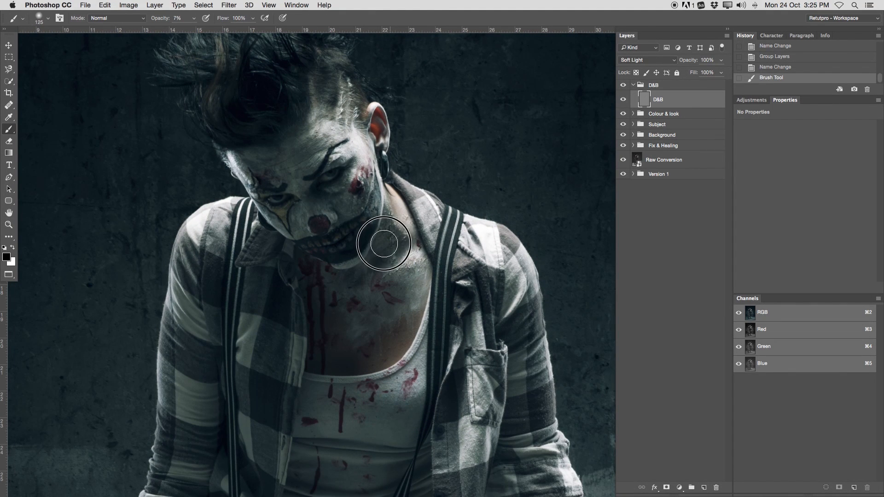
pyautogui.moveTo(386, 231); pyautogui.dragTo(326, 276)
# - Darken the corner and teeth of the painted mouth on the D&B layer with an 80 px brush
pyautogui.press('[')
pyautogui.press('[')
pyautogui.press('[')
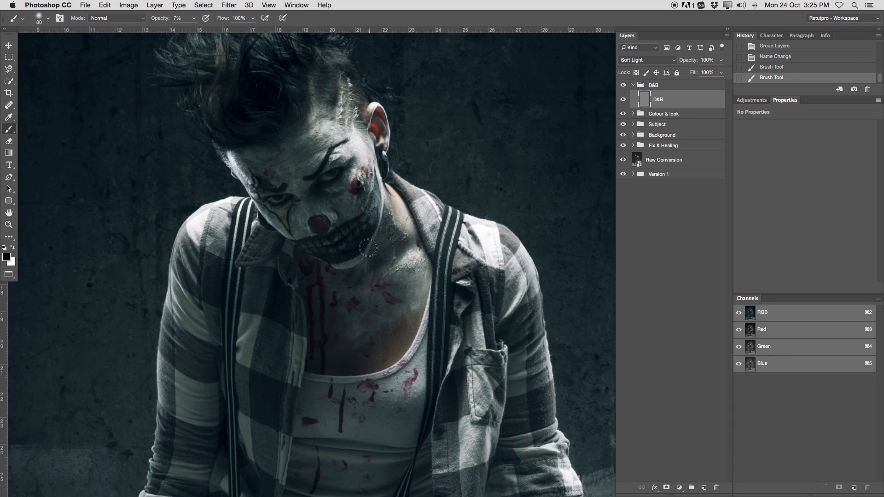
pyautogui.moveTo(373, 231)
pyautogui.mouseDown()
pyautogui.moveTo(376, 185)
pyautogui.moveTo(325, 239)
pyautogui.mouseUp()
# - Burn the eye socket above the bloodied cheek on the D&B layer with a black brush between 125 and 150 px
pyautogui.press(']')
pyautogui.moveTo(330, 194); pyautogui.dragTo(332, 195)
pyautogui.press('[')
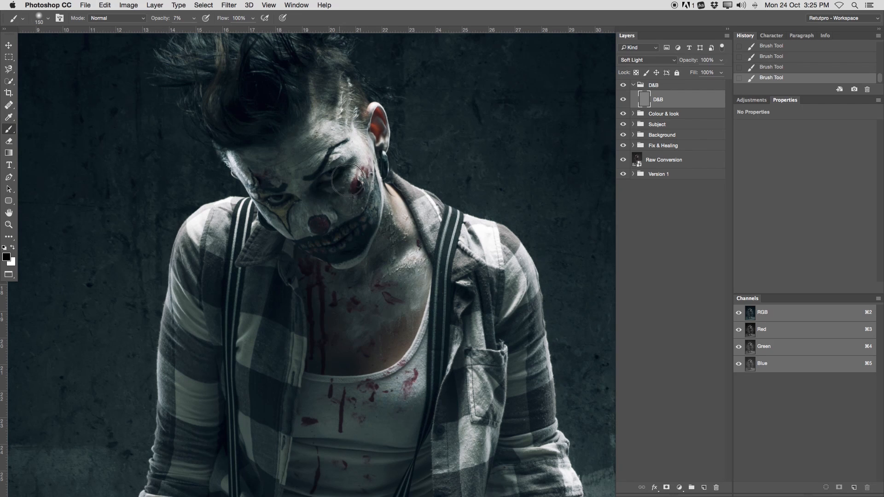
pyautogui.press('[')
pyautogui.press('[')
pyautogui.press('[')
pyautogui.press('[')
pyautogui.press(']')
pyautogui.press(']')
pyautogui.press(']')
pyautogui.press(']')
pyautogui.press(']')
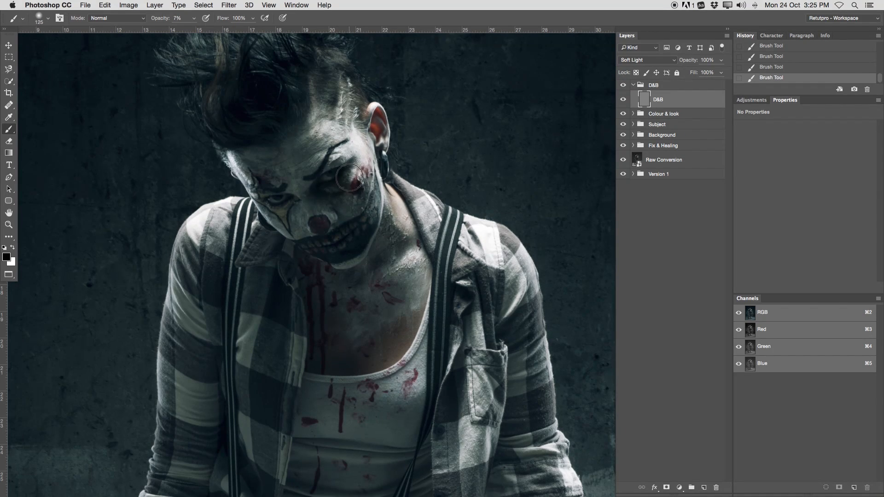
pyautogui.press('[')
pyautogui.press('[')
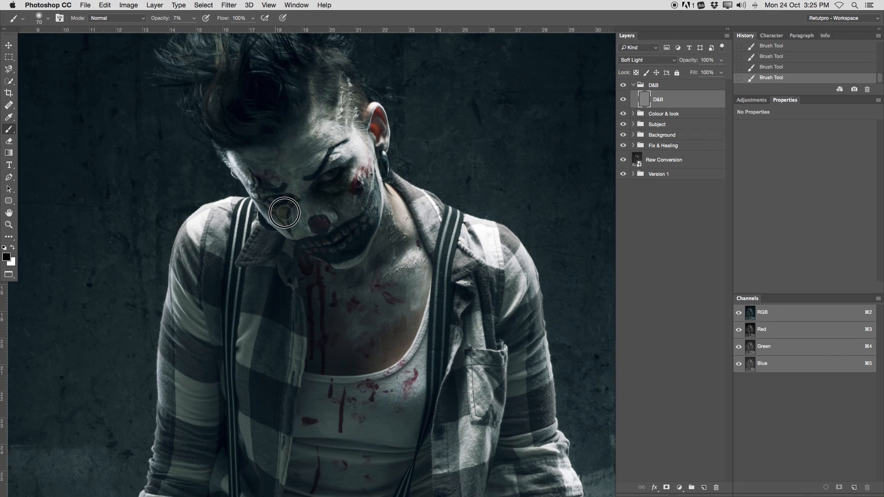
# - Darken the other eye, its yellow makeup and the brow on the D&B layer with a black brush of about 70 px
pyautogui.moveTo(280, 195)
pyautogui.mouseDown()
pyautogui.moveTo(267, 203)
pyautogui.moveTo(288, 208)
pyautogui.moveTo(278, 212)
pyautogui.mouseUp()
pyautogui.press(']')
pyautogui.press(']')
pyautogui.press('[')
pyautogui.press('[')
pyautogui.press('[')
pyautogui.press('[')
pyautogui.press('[')
pyautogui.press('[')
pyautogui.press('[')
pyautogui.moveTo(280, 190); pyautogui.dragTo(263, 188)
pyautogui.press(']')
pyautogui.press(']')
pyautogui.press(']')
pyautogui.press(']')
pyautogui.press(']')
pyautogui.press(']')
pyautogui.press(']')
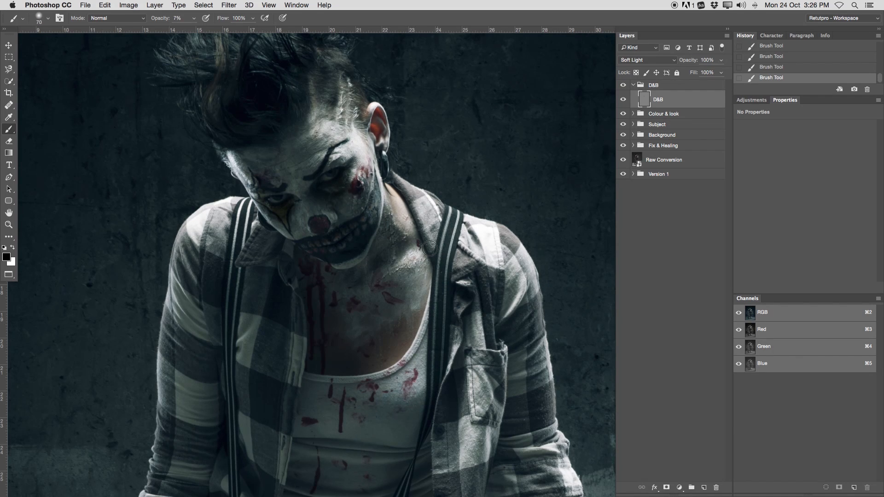
# - Burn around the ear and the shirt collar on the D&B layer with a small black brush of 45 to 60 px
pyautogui.scroll(5, 350, 139)
pyautogui.press('[')
pyautogui.press(']')
pyautogui.press(']')
pyautogui.press(']')
pyautogui.press(']')
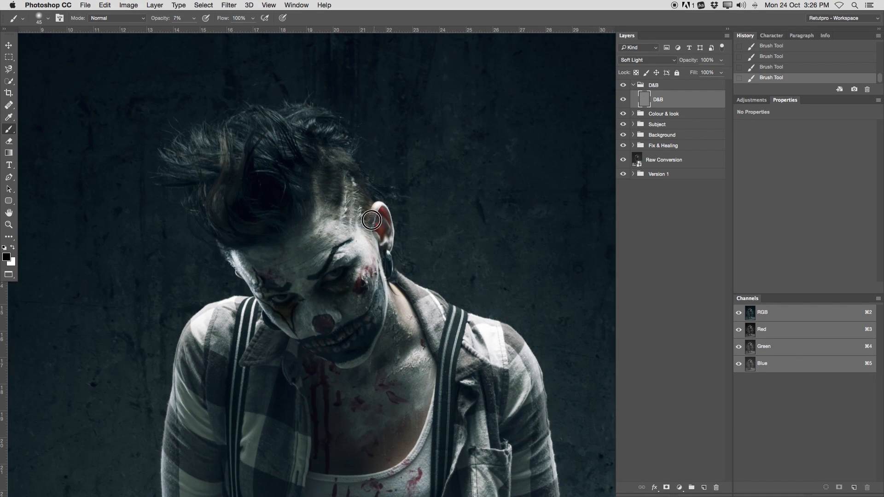
pyautogui.scroll(-10, 277, 303)
pyautogui.press('[')
pyautogui.press('[')
pyautogui.press('[')
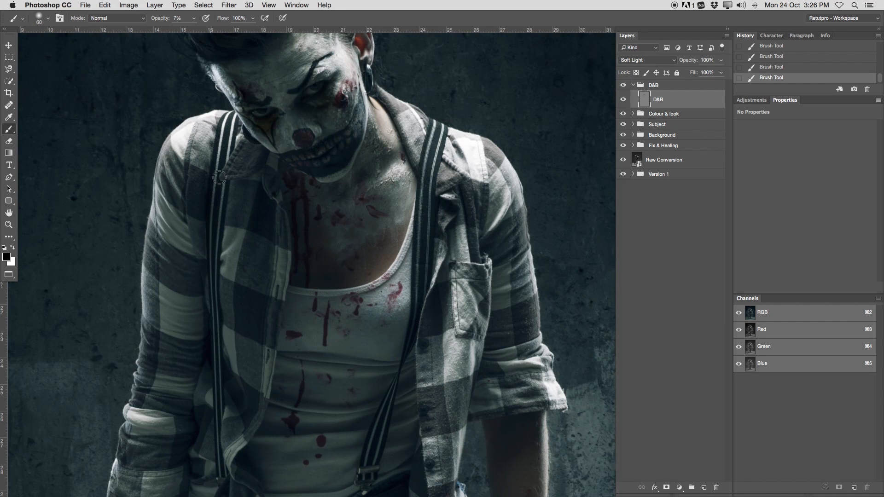
# - Burn the folds of the bloodied tank top on the D&B layer with a black 125 px brush
pyautogui.scroll(-10, 195, 224)
pyautogui.press(']')
pyautogui.press(']')
pyautogui.press(']')
pyautogui.press(']')
pyautogui.press(']')
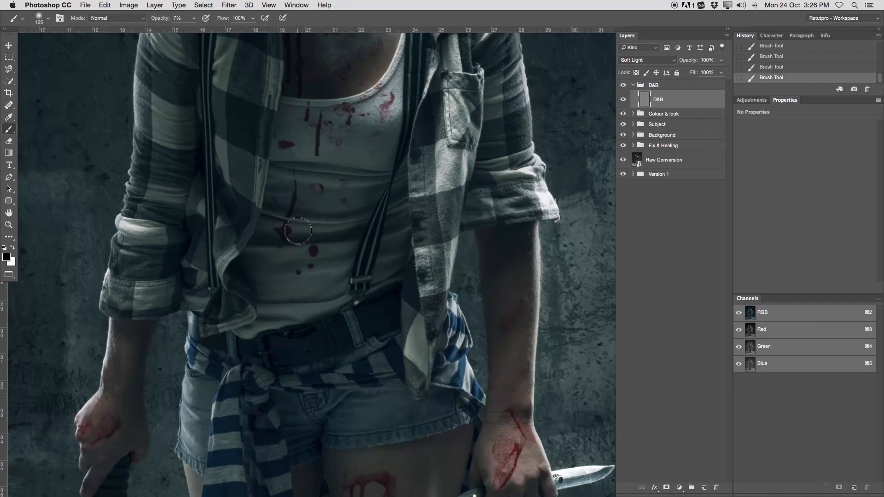
pyautogui.scroll(-10, 313, 188)
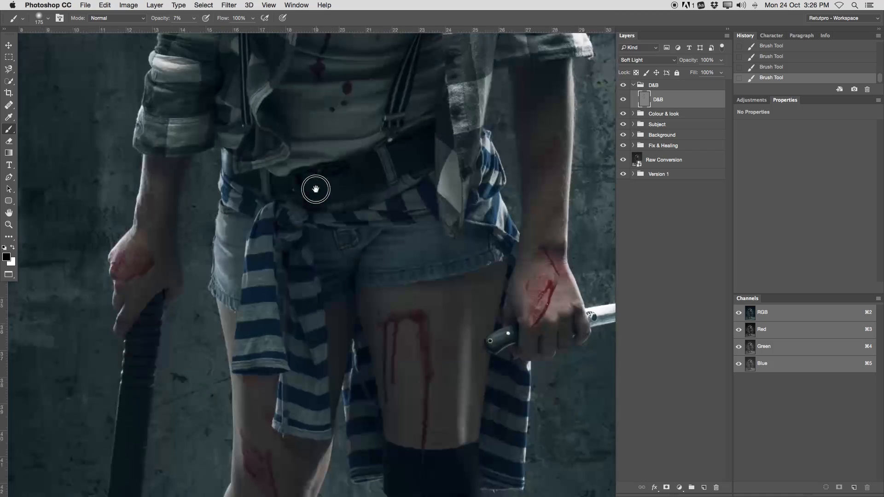
# - Darken the plaid shirt and the rolled-up sleeve above the knife hand on the D&B layer with a black 100 px brush
pyautogui.scroll(12, 473, 426)
pyautogui.press('[')
pyautogui.press('[')
pyautogui.press('[')
pyautogui.press('[')
pyautogui.press('[')
pyautogui.press('[')
pyautogui.press(']')
pyautogui.press(']')
pyautogui.press(']')
pyautogui.press(']')
pyautogui.press(']')
pyautogui.press(']')
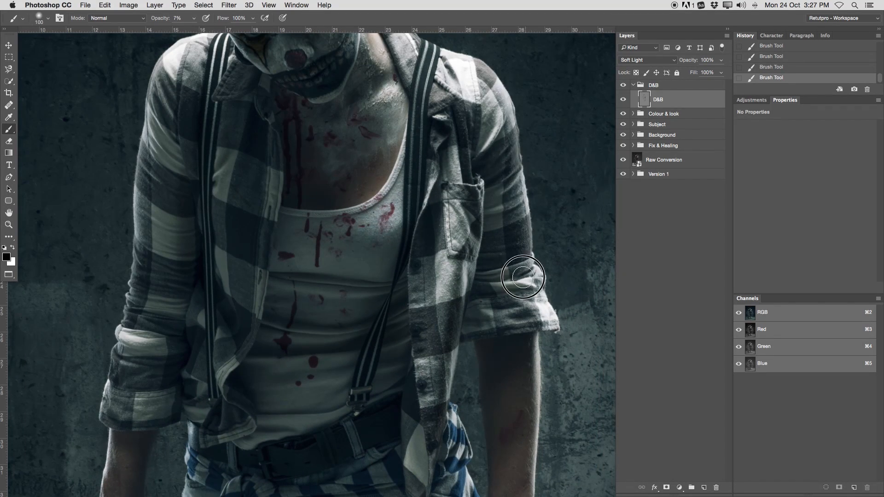
# - Burn the socks, lower legs and the shirt cuff above the hammer hand on the D&B layer with a black 150 px brush
pyautogui.scroll(-12, 474, 207)
pyautogui.scroll(-19, 458, 191)
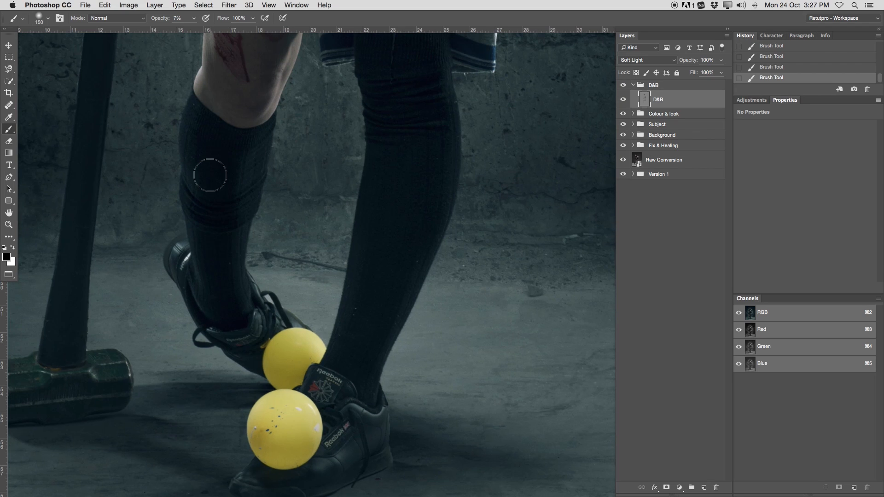
pyautogui.scroll(6, 400, 206)
pyautogui.moveTo(424, 379); pyautogui.dragTo(434, 203)
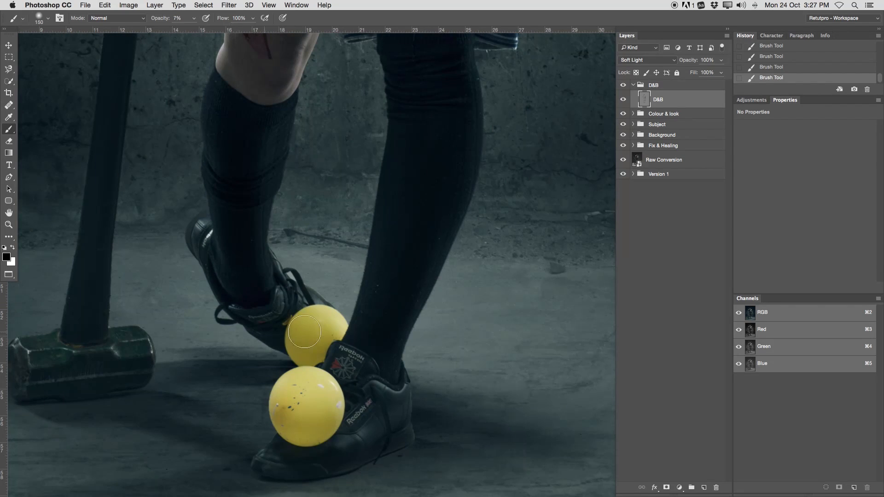
pyautogui.moveTo(128, 66); pyautogui.dragTo(233, 307)
pyautogui.moveTo(267, 91); pyautogui.dragTo(255, 298)
pyautogui.moveTo(287, 73); pyautogui.dragTo(244, 322)
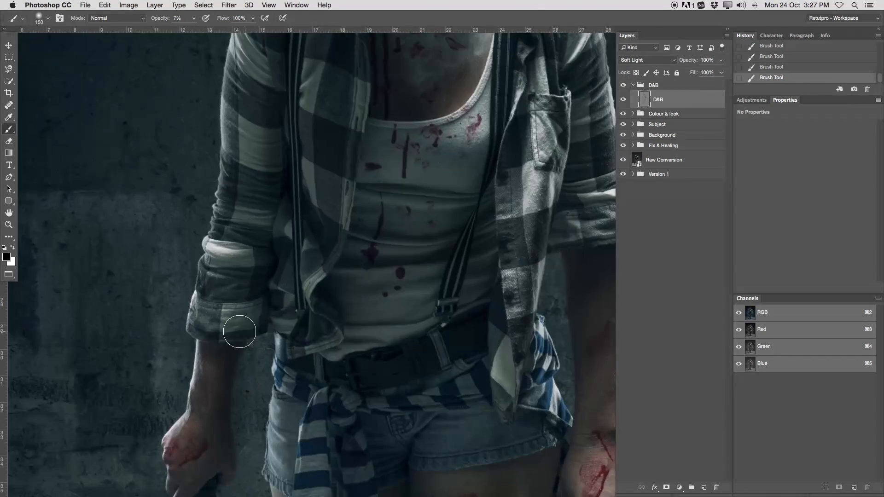
pyautogui.moveTo(363, 270); pyautogui.dragTo(333, 255)
# - Switch the brush to white and dodge the tank top and suspenders at the waist on the D&B layer at 150 px
pyautogui.press('x')
pyautogui.press(']')
pyautogui.press(']')
pyautogui.press(']')
pyautogui.press(']')
pyautogui.press('[')
pyautogui.press('[')
pyautogui.press('[')
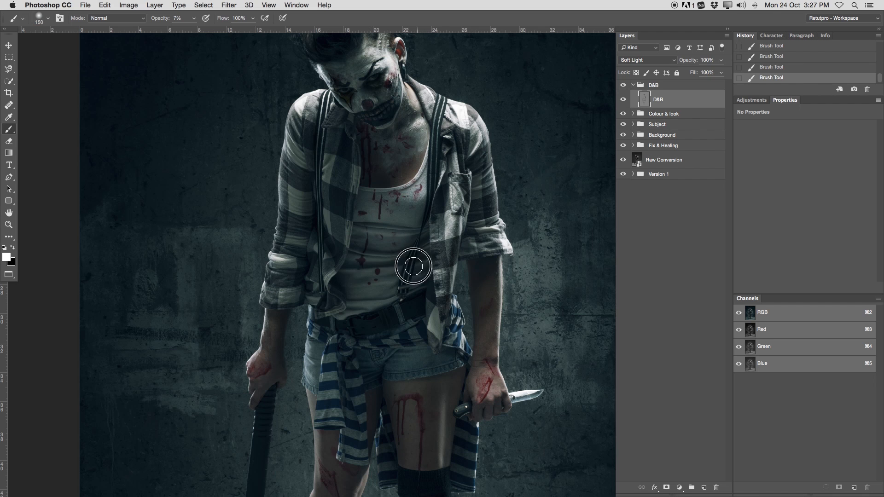
# - Dodge the edges of the subject's legs on the D&B layer with a white 100 px brush
pyautogui.press('[')
pyautogui.press('[')
pyautogui.press('[')
pyautogui.moveTo(293, 384); pyautogui.dragTo(288, 223)
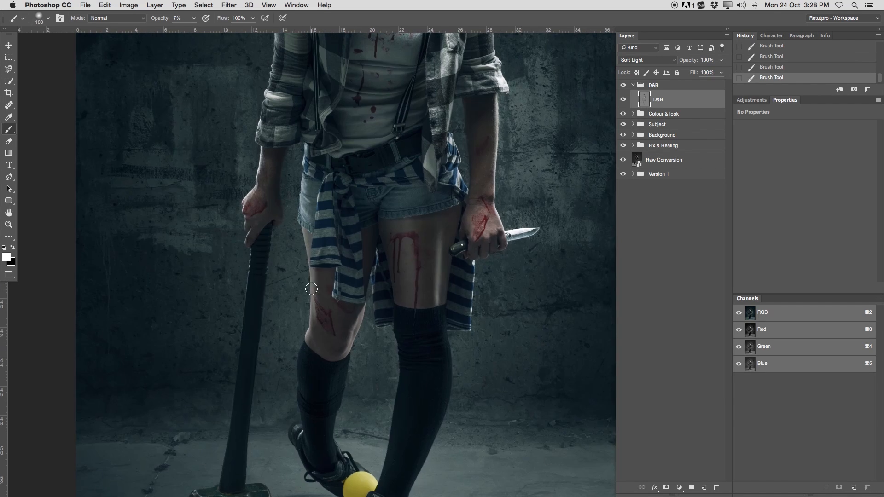
pyautogui.moveTo(287, 63); pyautogui.dragTo(300, 348)
# - Lighten the rolled-up sleeve above the hammer hand on the D&B layer with a white 200 px brush, then reduce the brush to 90 px
pyautogui.press(']')
pyautogui.press(']')
pyautogui.press(']')
pyautogui.press(']')
pyautogui.press(']')
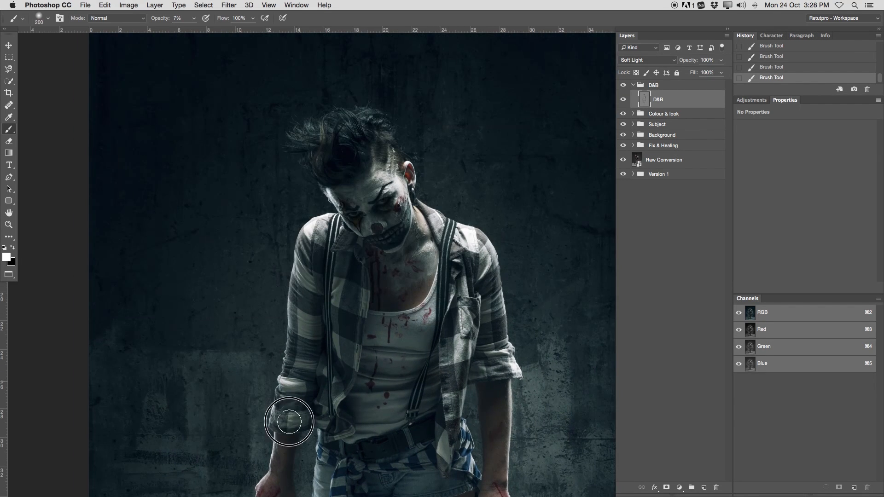
pyautogui.press('[')
pyautogui.press('[')
pyautogui.press('[')
pyautogui.press('[')
pyautogui.press('[')
pyautogui.press('[')
pyautogui.press('[')
pyautogui.press('[')
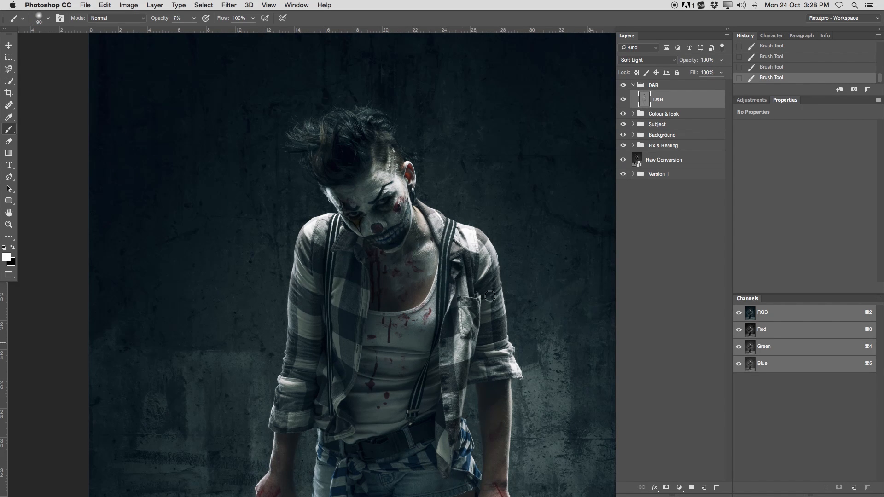
# - Dodge the subject's hair on the D&B layer with a white 125 px brush
pyautogui.press(']')
pyautogui.press(']')
pyautogui.scroll(-5, 487, 263)
pyautogui.press(']')
pyautogui.scroll(3, 388, 111)
pyautogui.press(']')
pyautogui.press(']')
pyautogui.press(']')
pyautogui.press(']')
pyautogui.press(']')
pyautogui.press(']')
pyautogui.press(']')
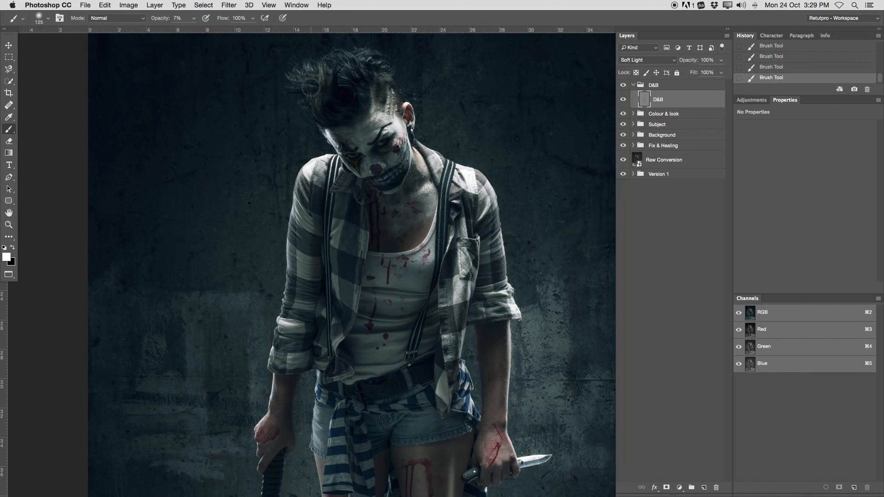
# - Isolate the D&B layer to examine its dodge and burn strokes against the full image, then show all layers again
pyautogui.press('x')
pyautogui.press('z')
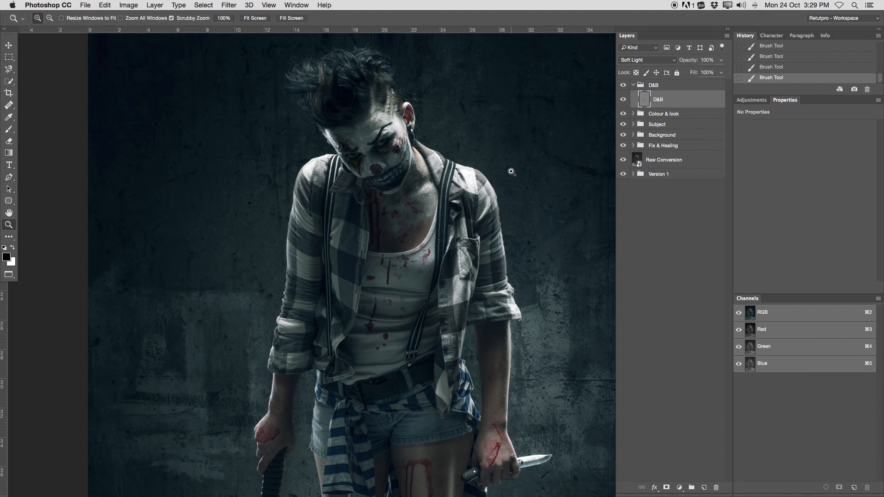
pyautogui.moveTo(500, 165); pyautogui.dragTo(467, 171)
pyautogui.moveTo(494, 196); pyautogui.dragTo(370, 174)
pyautogui.keyDown('alt'); pyautogui.click(623, 100); pyautogui.keyUp('alt')
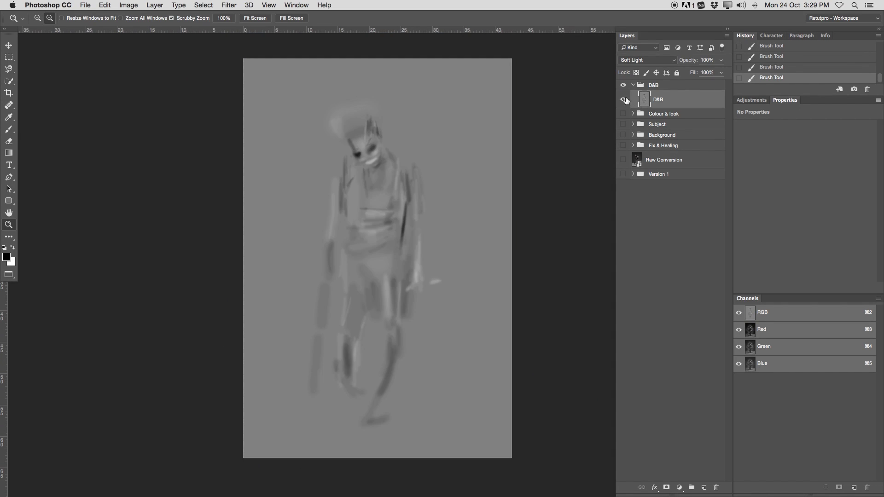
pyautogui.moveTo(361, 138); pyautogui.dragTo(374, 116)
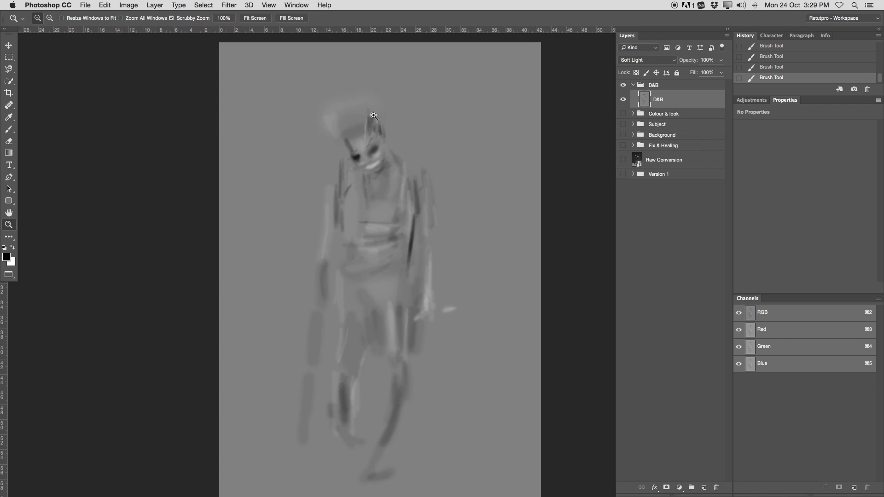
pyautogui.press('alt')
pyautogui.keyDown('alt'); pyautogui.click(623, 100); pyautogui.keyUp('alt')
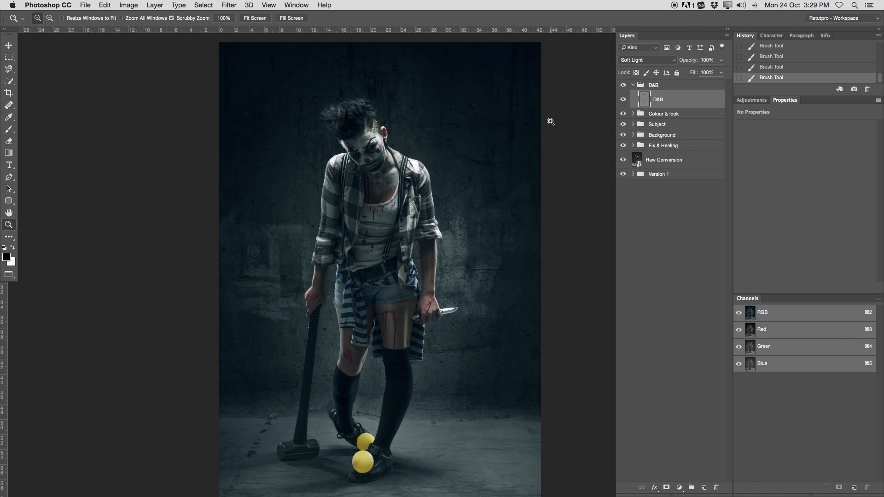
pyautogui.moveTo(407, 207)
pyautogui.mouseDown()
pyautogui.moveTo(404, 193)
pyautogui.moveTo(399, 200)
pyautogui.mouseUp()
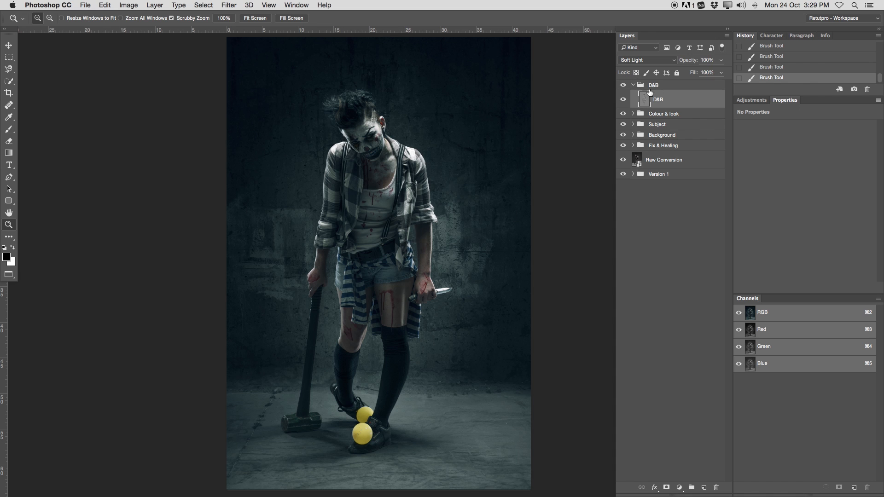
pyautogui.keyDown('alt'); pyautogui.click(623, 99); pyautogui.keyUp('alt')
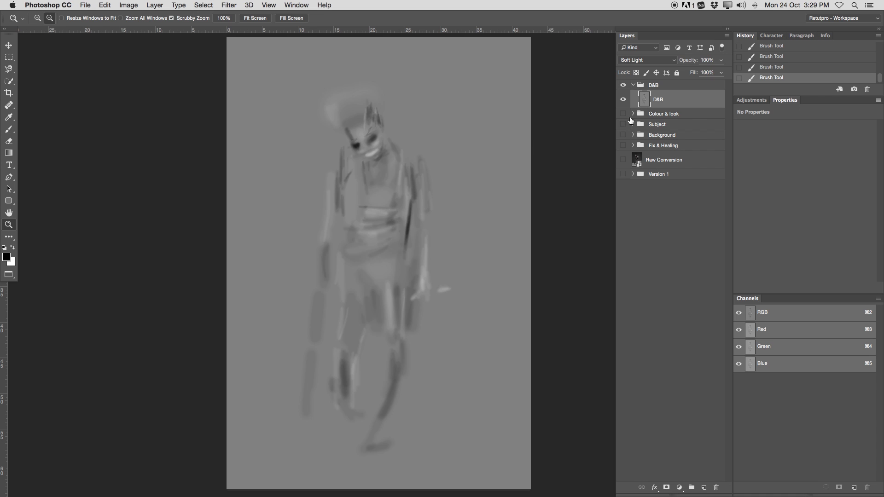
pyautogui.keyDown('alt'); pyautogui.click(624, 100); pyautogui.keyUp('alt')
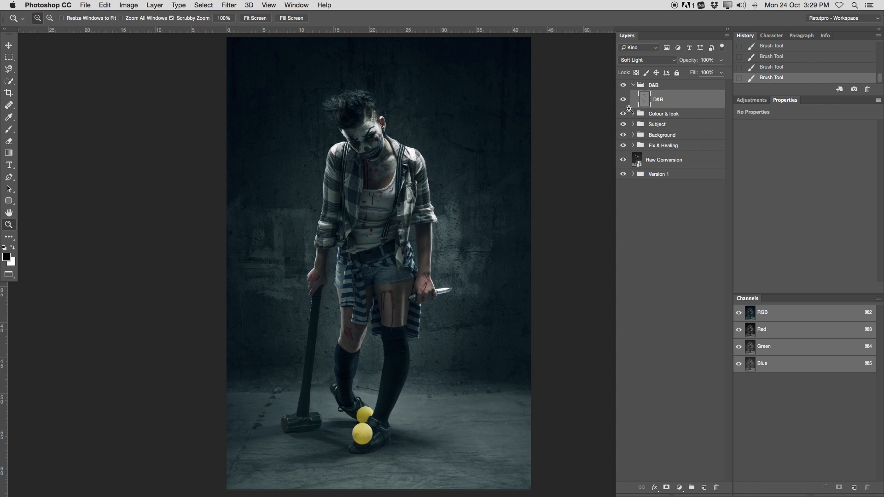
# - Move the D&B layer into the Subject group and clip it to the Subject layer
pyautogui.moveTo(647, 104); pyautogui.dragTo(651, 130)
pyautogui.click(634, 124)
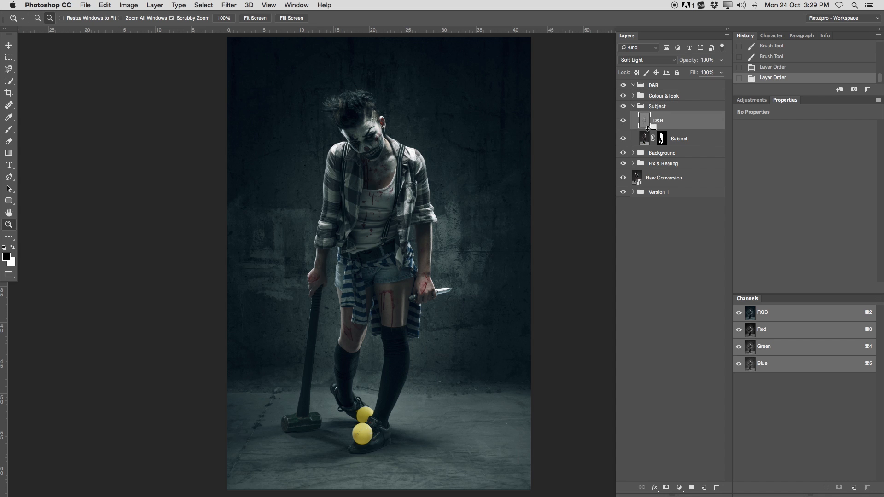
pyautogui.keyDown('alt'); pyautogui.click(645, 128); pyautogui.keyUp('alt')
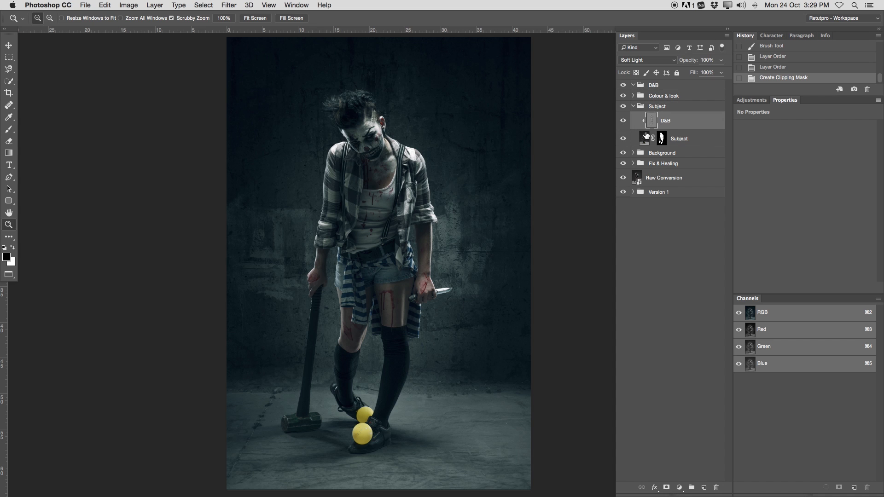
# - Isolate the Subject layer and toggle the clipped D&B layer to compare the subject before and after
pyautogui.keyDown('alt'); pyautogui.click(625, 137); pyautogui.keyUp('alt')
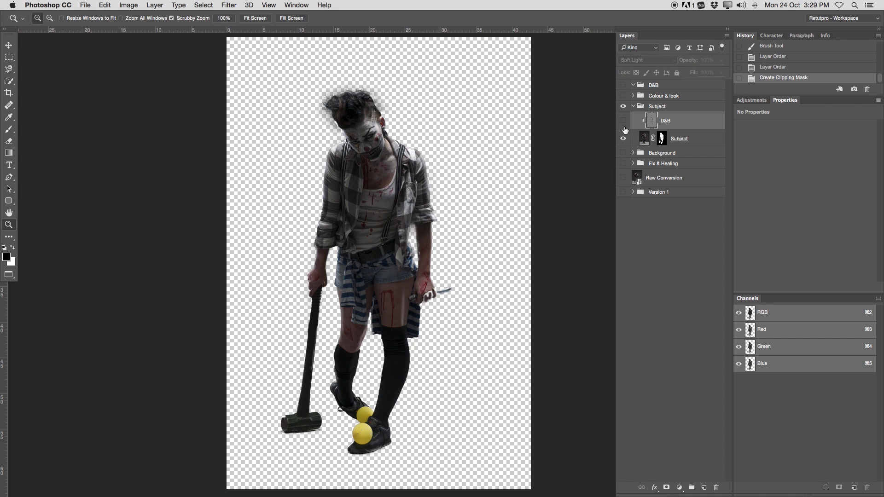
pyautogui.click(624, 126)
pyautogui.click(624, 126)
pyautogui.click(625, 126)
pyautogui.click(624, 126)
pyautogui.click(624, 126)
pyautogui.click(625, 126)
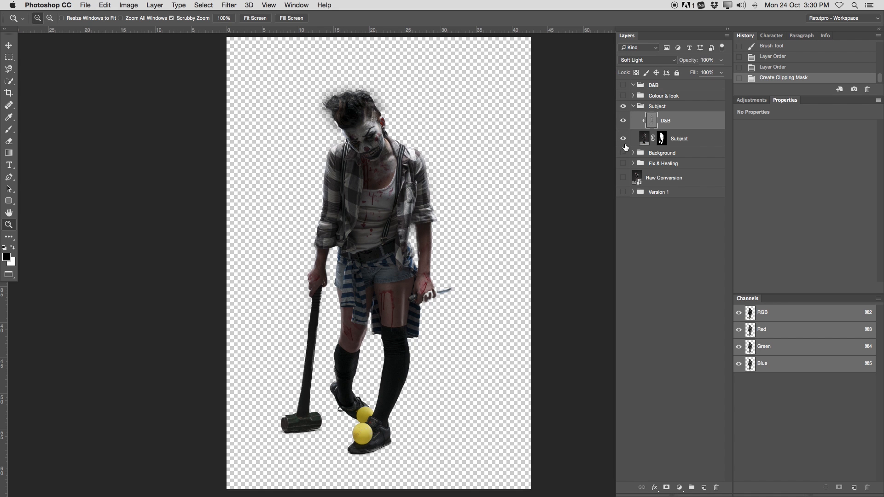
# - Make the Background, Fix & Healing, Raw Conversion and Version 1 items visible again, including the layers inside the Background group
pyautogui.moveTo(624, 153); pyautogui.dragTo(628, 186)
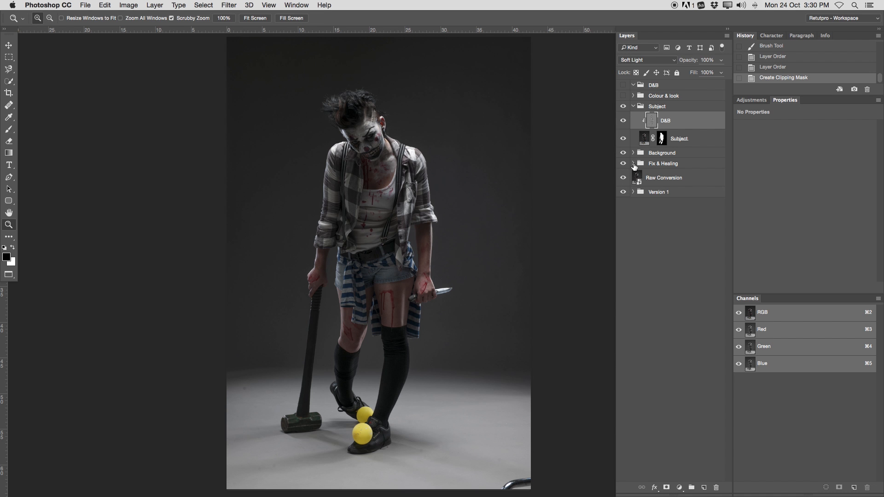
pyautogui.click(633, 164)
pyautogui.click(624, 177)
pyautogui.click(633, 164)
pyautogui.click(634, 153)
pyautogui.moveTo(628, 164); pyautogui.dragTo(624, 209)
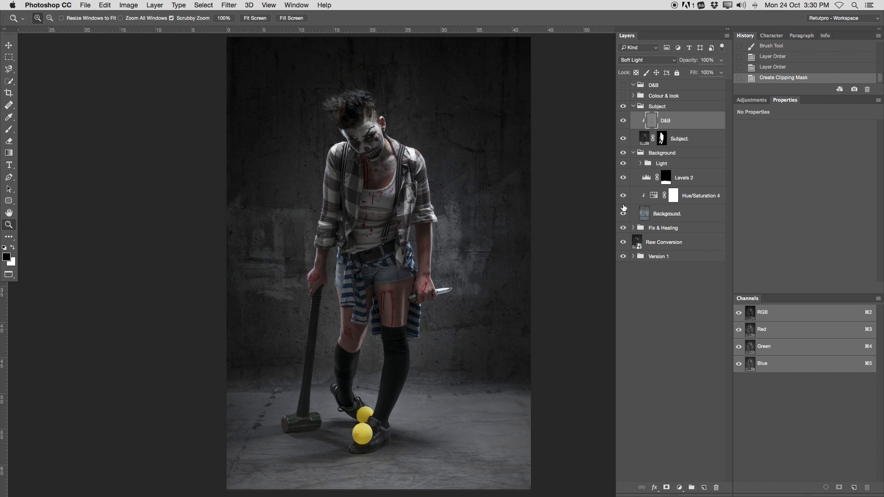
# - Show the Colour & look and D&B groups again and collapse all the layer groups after checking their contents
pyautogui.click(640, 164)
pyautogui.click(640, 164)
pyautogui.click(634, 154)
pyautogui.click(634, 106)
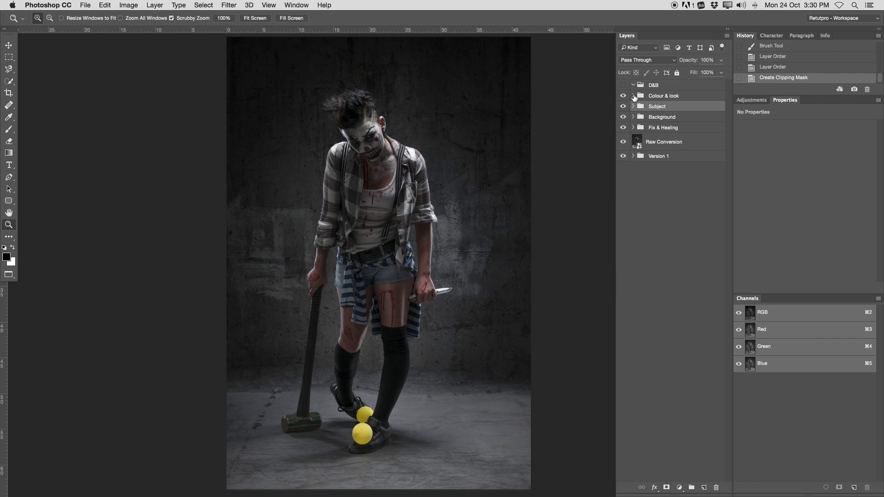
pyautogui.click(635, 97)
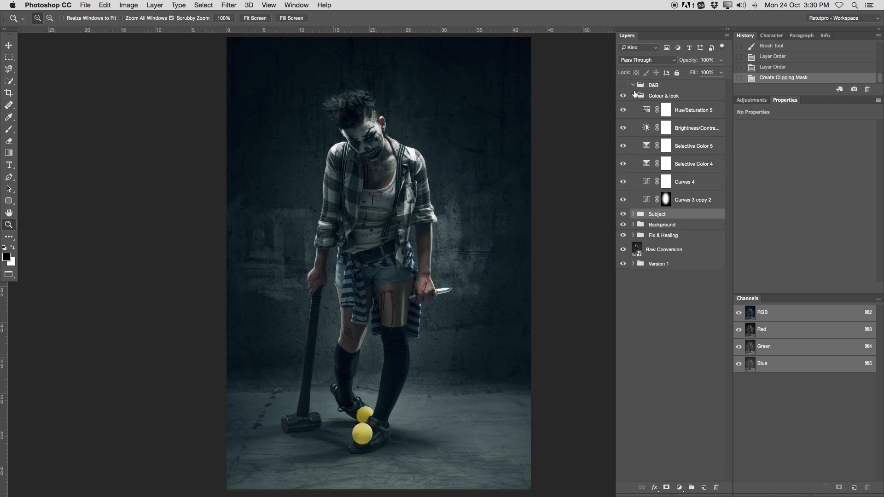
pyautogui.click(634, 95)
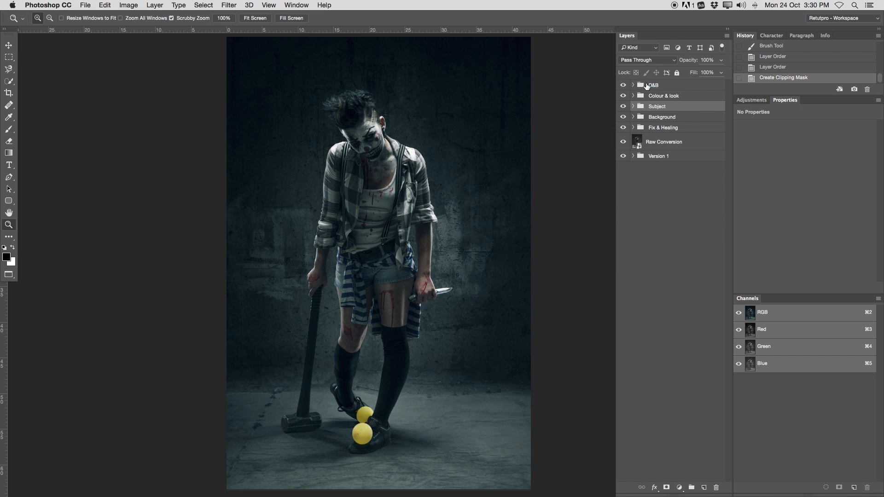
# - Select the D&B group and expand the Subject group
pyautogui.click(669, 87)
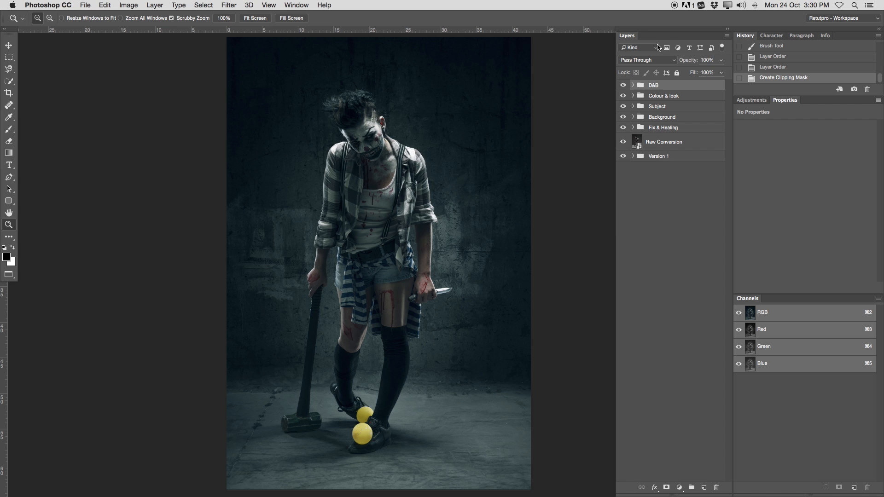
pyautogui.click(633, 106)
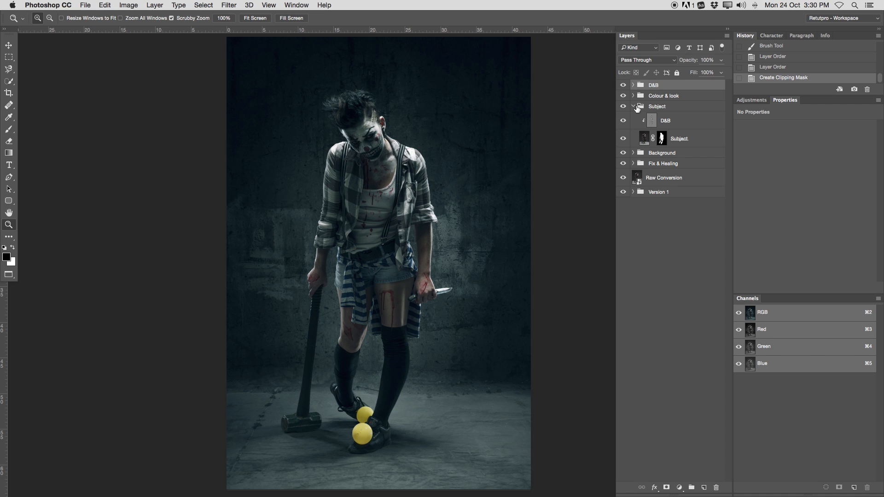
# - Collapse the Subject group, select the Background group and compare the image with that group hidden and shown
pyautogui.click(634, 106)
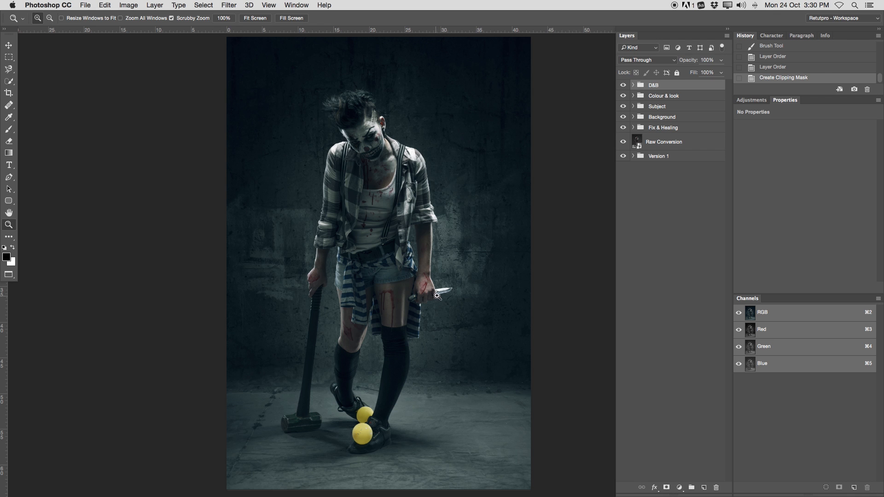
pyautogui.moveTo(434, 296); pyautogui.dragTo(429, 281)
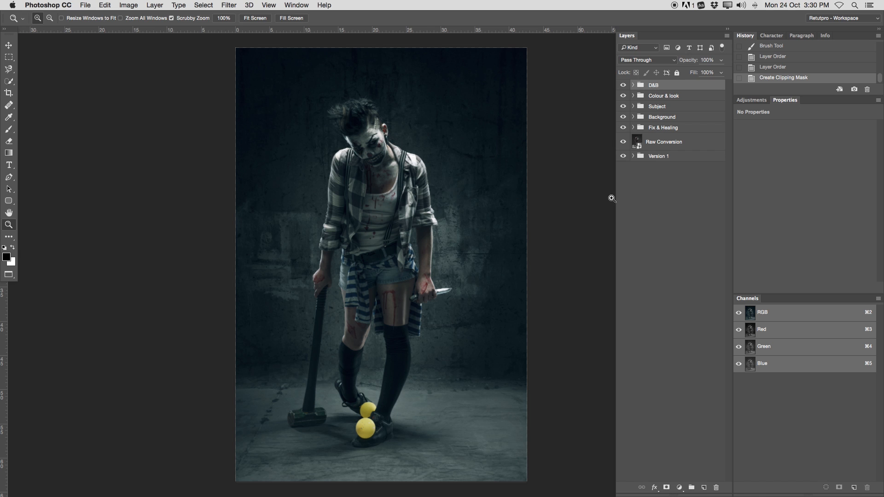
pyautogui.click(673, 113)
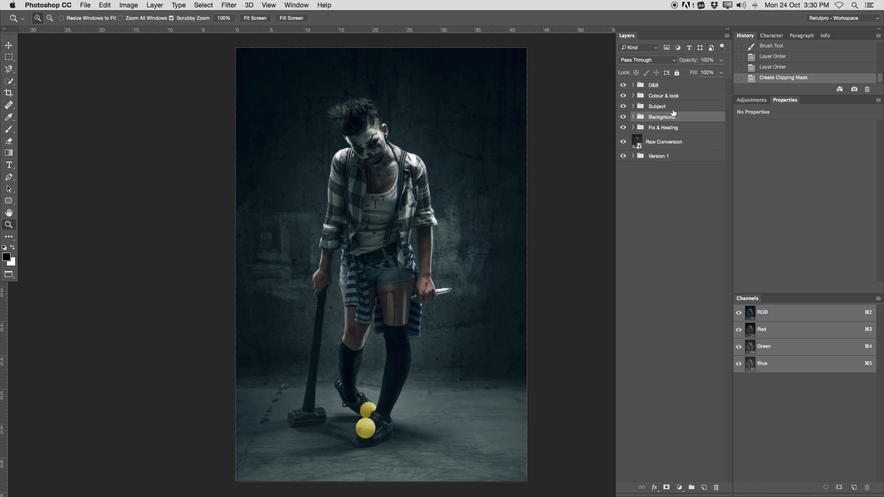
pyautogui.click(624, 118)
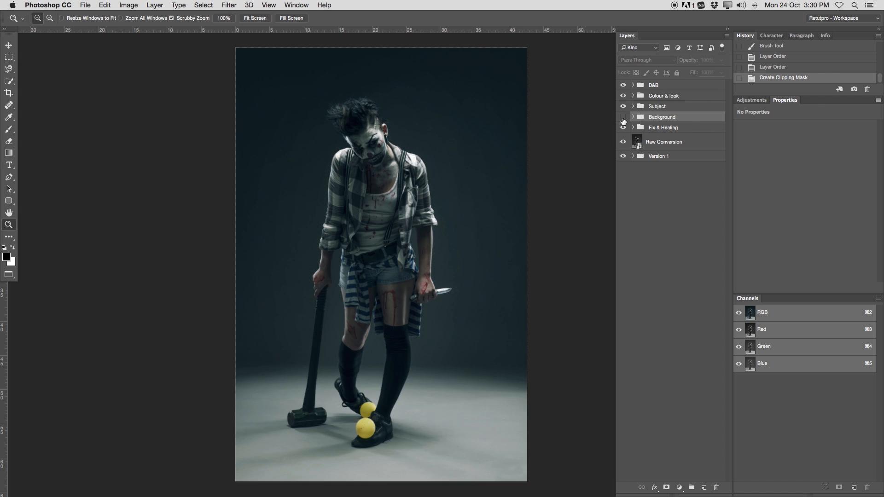
pyautogui.click(624, 119)
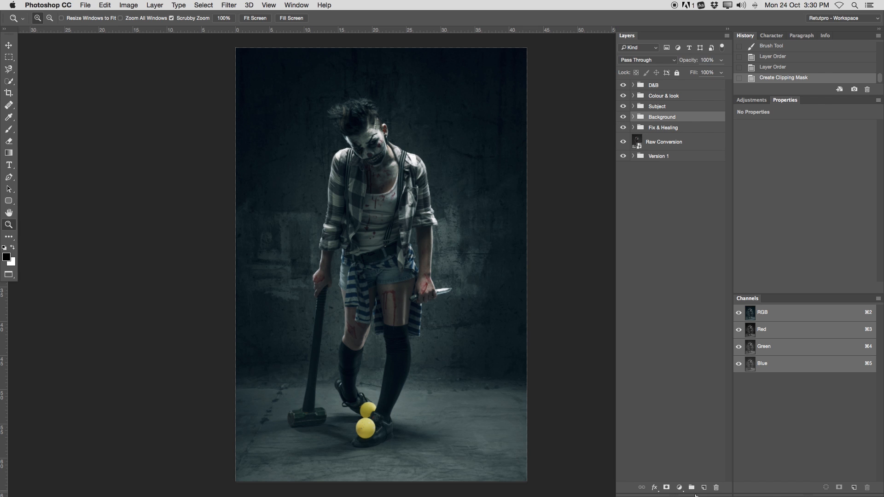
# - Create a new empty layer directly above the Background group and name it "Light"
pyautogui.click(704, 487)
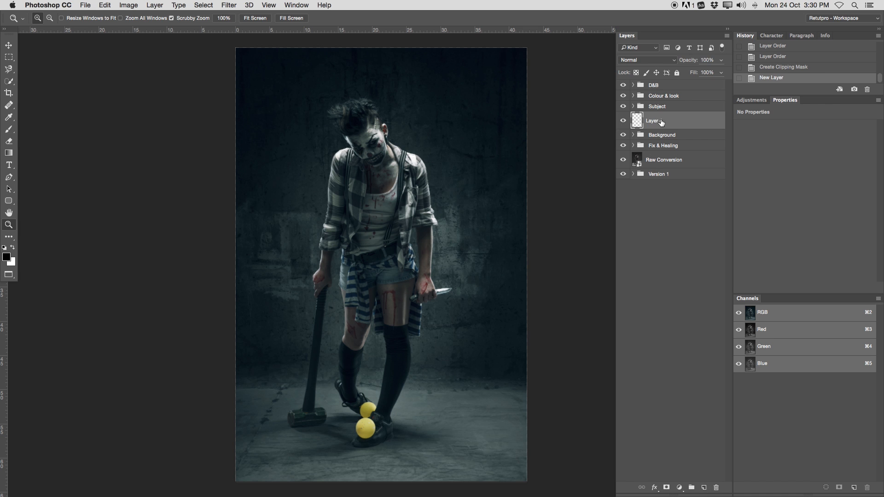
pyautogui.write('Light')
pyautogui.press('Return')
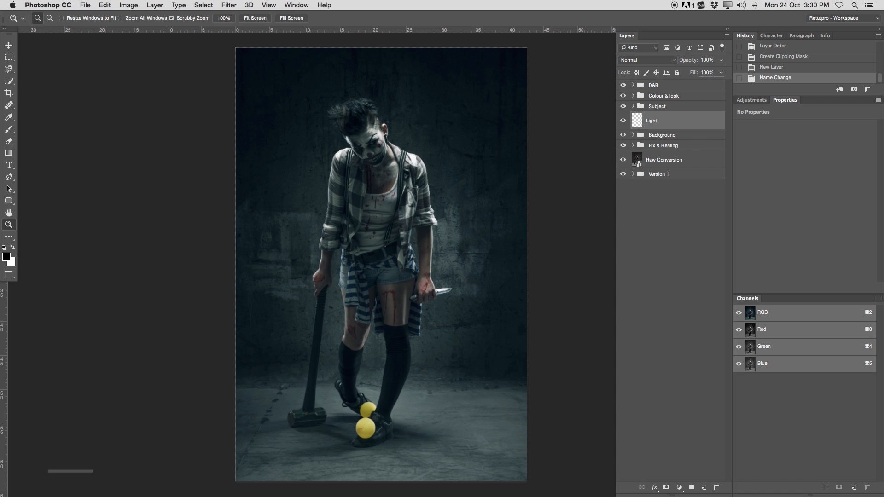
# - Draw a narrow vertical white-to-transparent reflected gradient on the Light layer and move the beam toward the image's left edge
pyautogui.press('x')
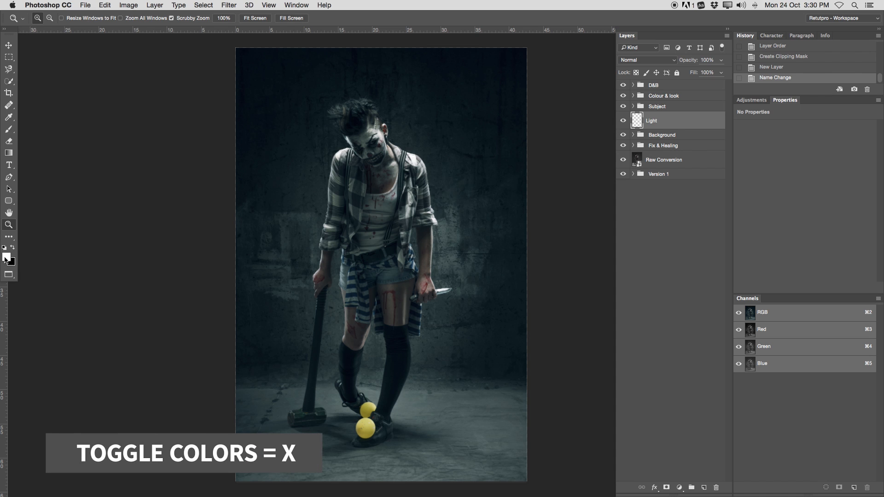
pyautogui.click(9, 153)
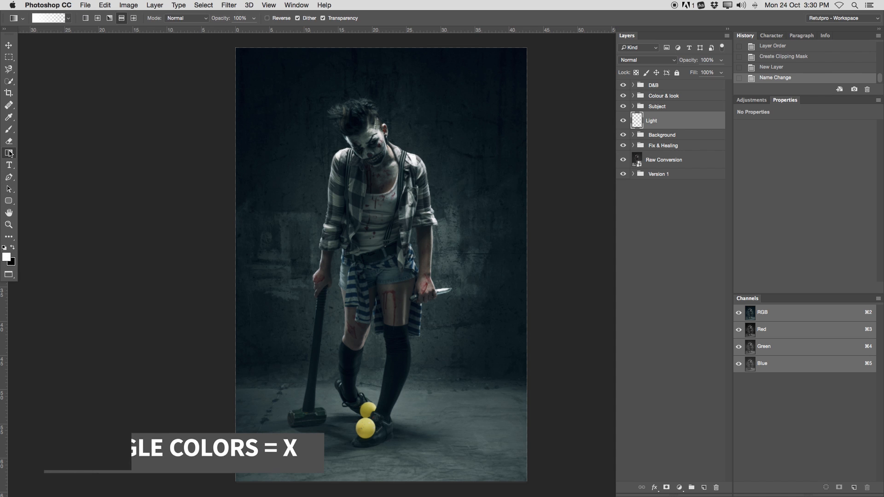
pyautogui.click(69, 19)
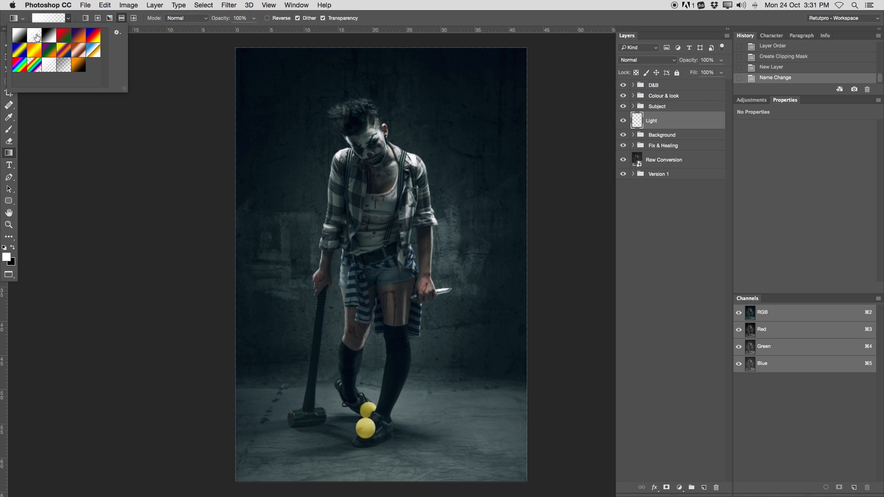
pyautogui.click(121, 19)
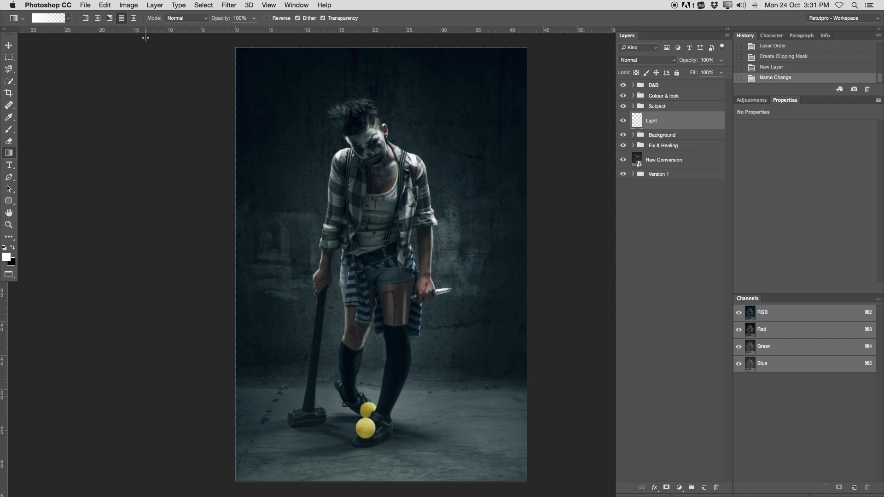
pyautogui.moveTo(367, 279); pyautogui.dragTo(378, 276)
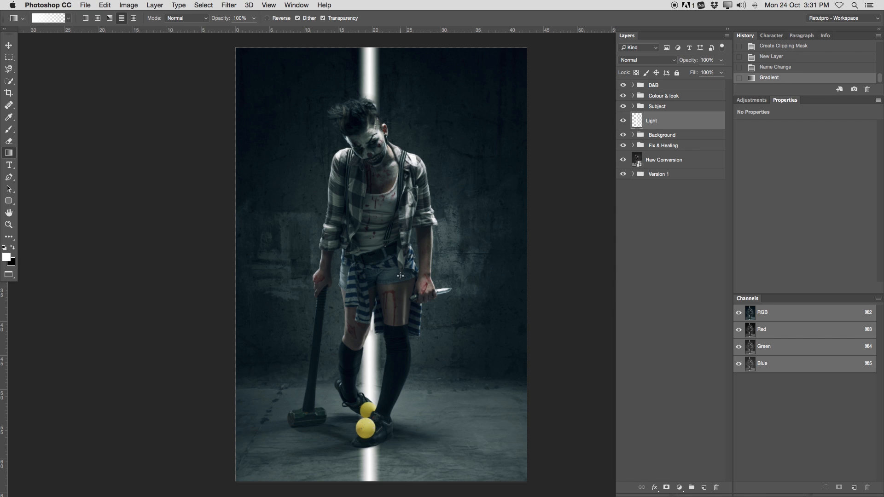
pyautogui.press('v')
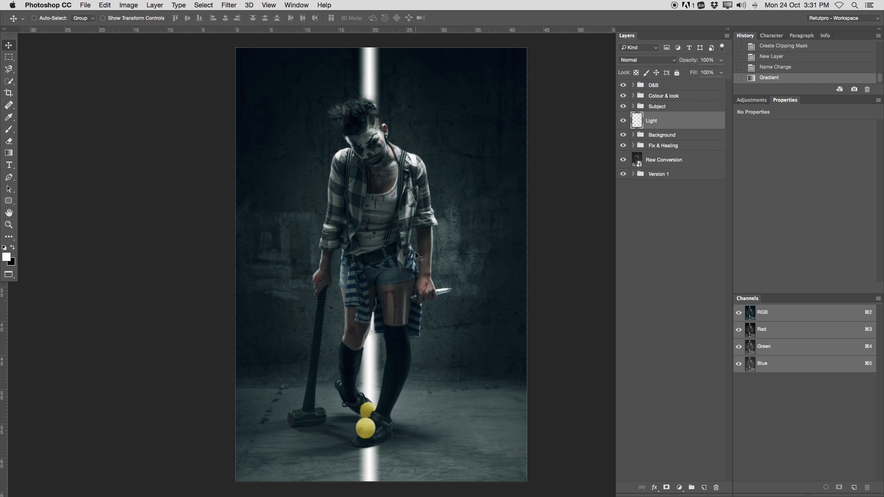
pyautogui.moveTo(377, 106); pyautogui.dragTo(283, 108)
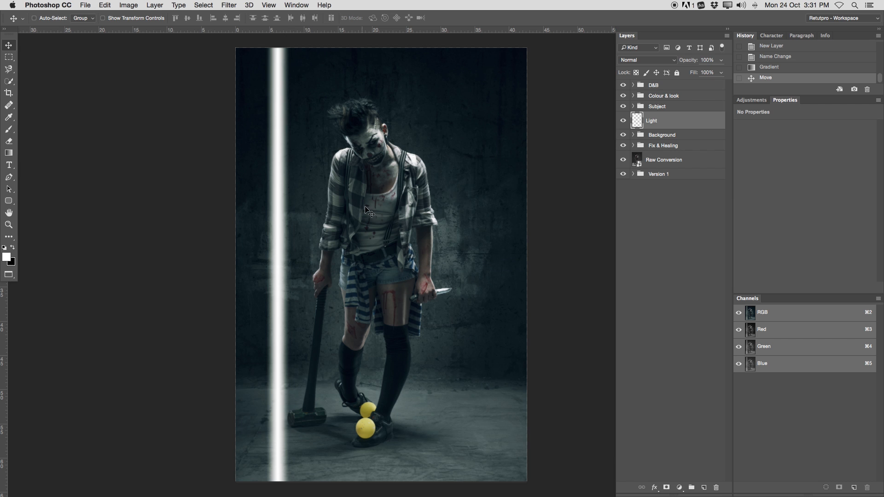
# - Rotate the light beam to about 44° with Free Transform and place it diagonally across the image's upper-left corner
pyautogui.press('z')
pyautogui.moveTo(453, 214); pyautogui.dragTo(423, 227)
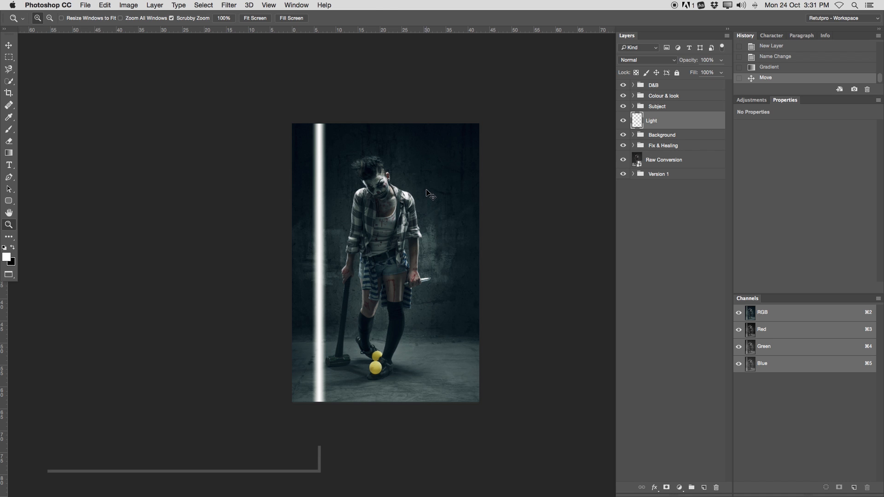
pyautogui.press('super+t')
pyautogui.moveTo(365, 114); pyautogui.dragTo(460, 231)
pyautogui.moveTo(394, 175); pyautogui.dragTo(414, 117)
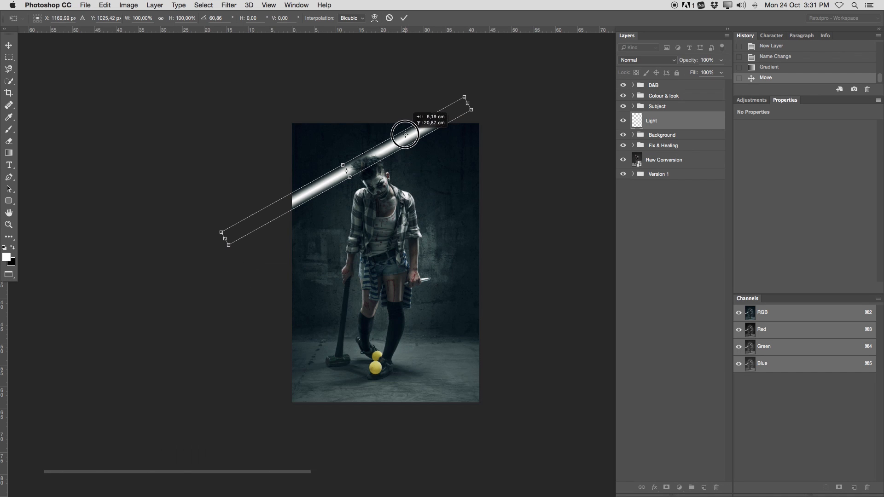
pyautogui.moveTo(546, 95); pyautogui.dragTo(498, 61)
pyautogui.moveTo(376, 138); pyautogui.dragTo(357, 142)
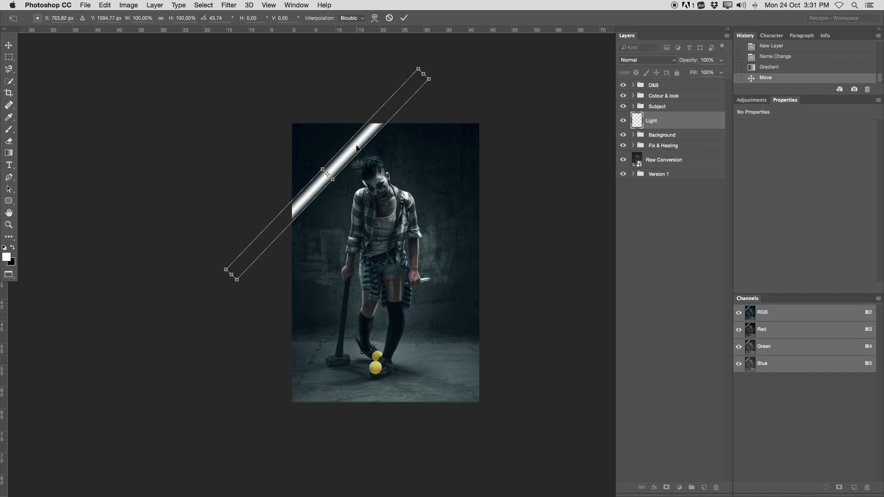
pyautogui.press('Return')
pyautogui.press('z')
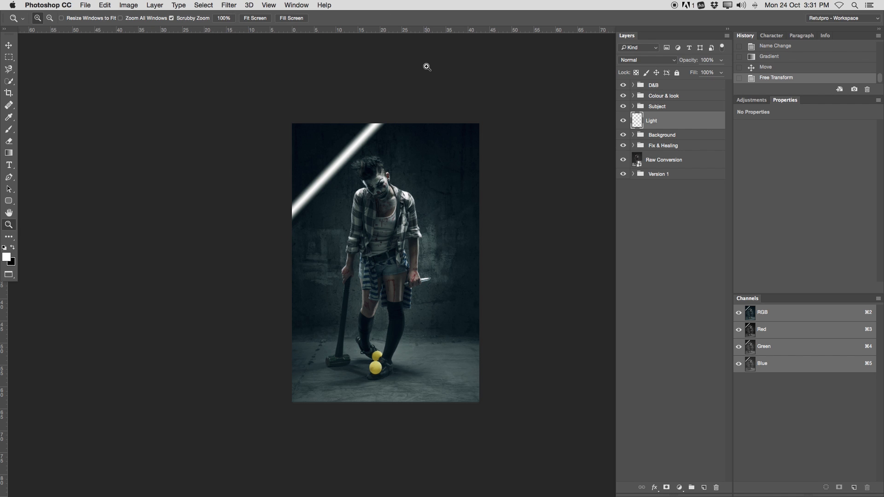
# - Duplicate the diagonal light beam twice and space the copies parallel to the original, toward the lower right
pyautogui.press('super+j')
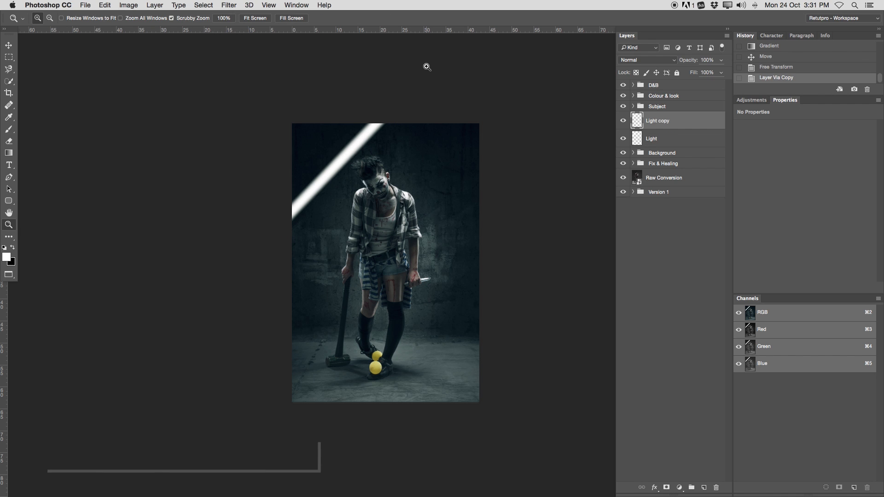
pyautogui.press('v')
pyautogui.moveTo(379, 131); pyautogui.dragTo(403, 181)
pyautogui.press('super+j')
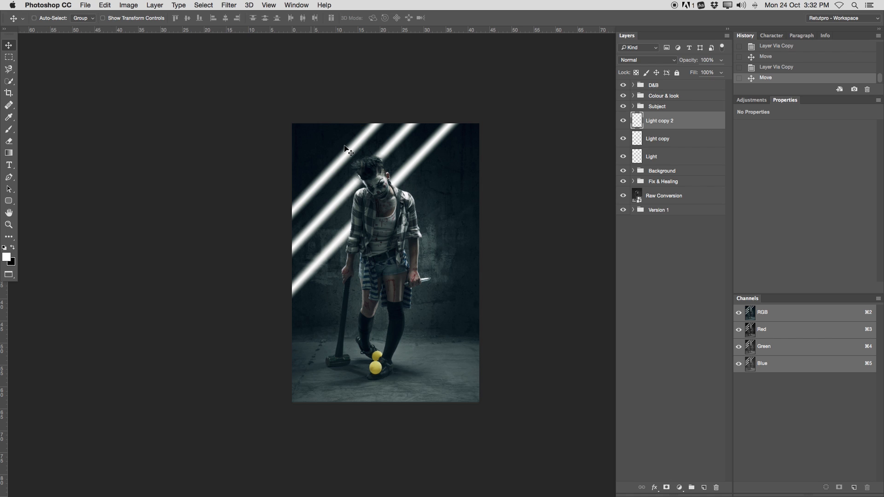
# - Group the three light beam layers as "Background Light" and set the group's opacity to 27%
pyautogui.keyDown('shift'); pyautogui.click(687, 141); pyautogui.keyUp('shift')
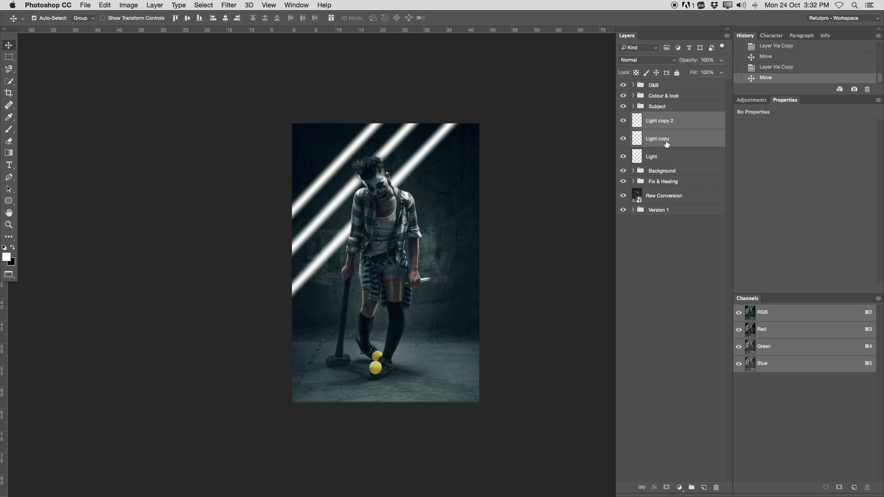
pyautogui.keyDown('shift'); pyautogui.click(679, 152); pyautogui.keyUp('shift')
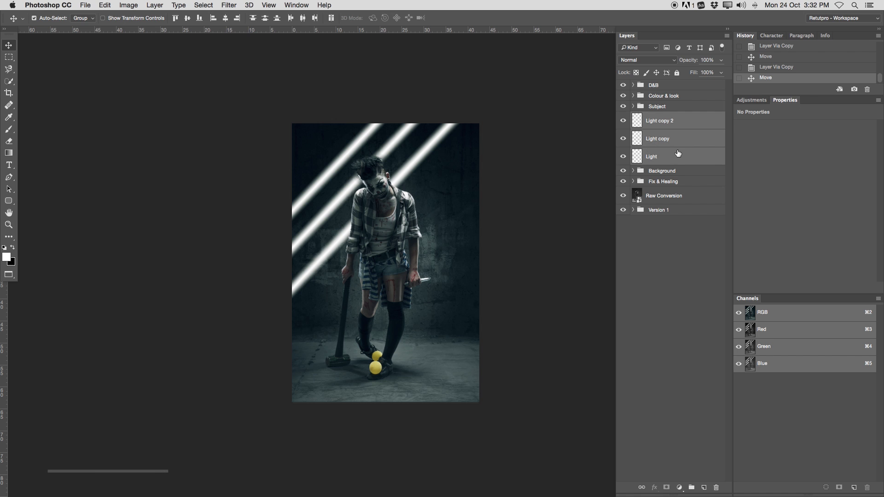
pyautogui.press('super+g')
pyautogui.doubleClick(659, 118)
pyautogui.write('Background Light')
pyautogui.press('Return')
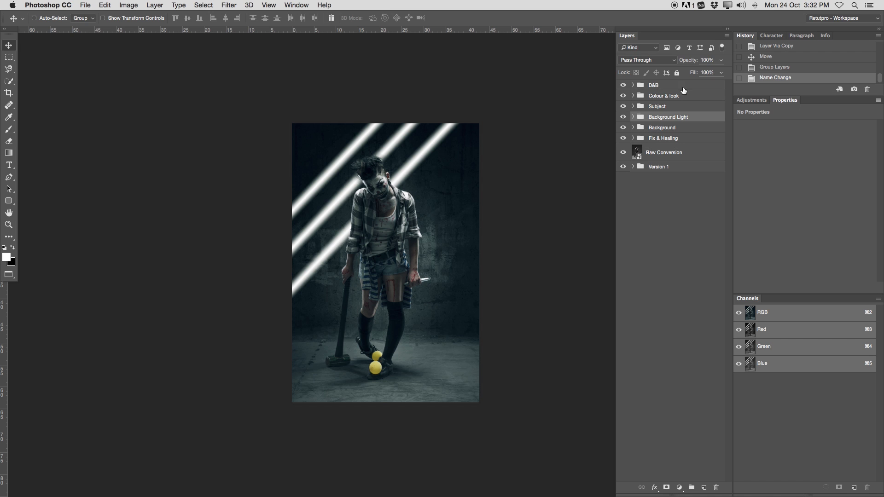
pyautogui.moveTo(689, 57); pyautogui.dragTo(655, 56)
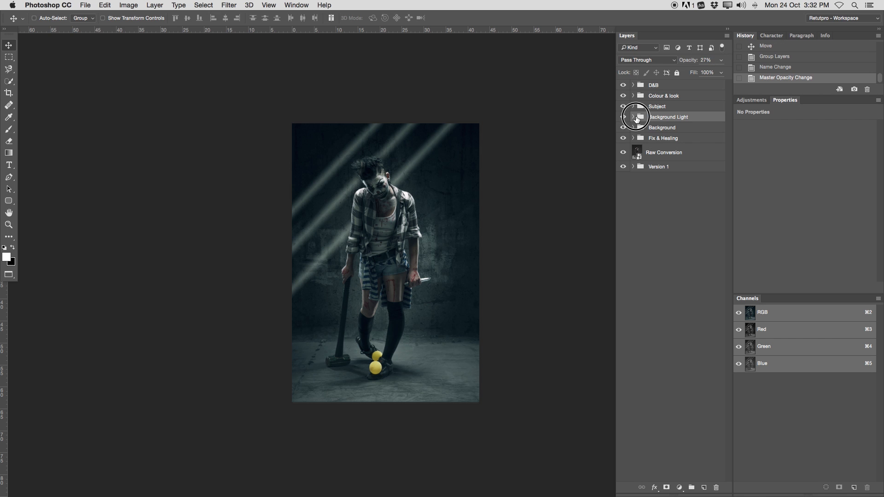
# - Set the blending mode of the Light copy 2, Light copy and Light layers to Soft Light
pyautogui.click(634, 117)
pyautogui.hotkey('alt', '[')
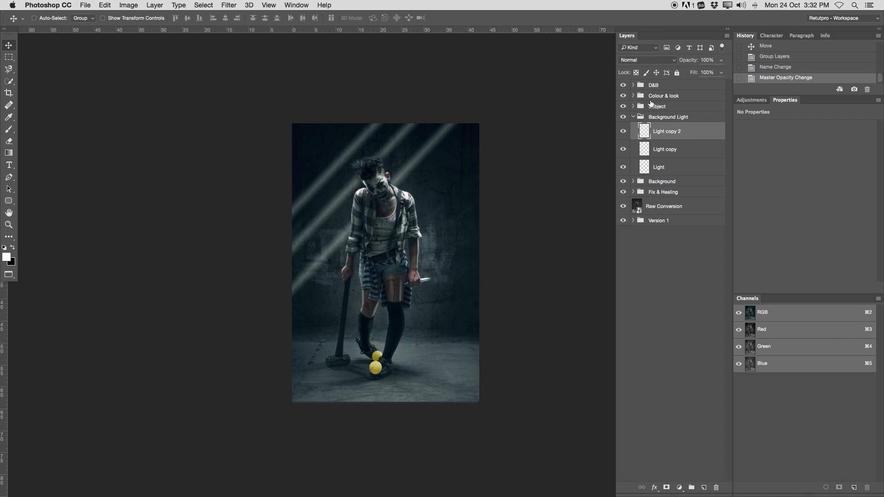
pyautogui.click(645, 62)
pyautogui.click(643, 164)
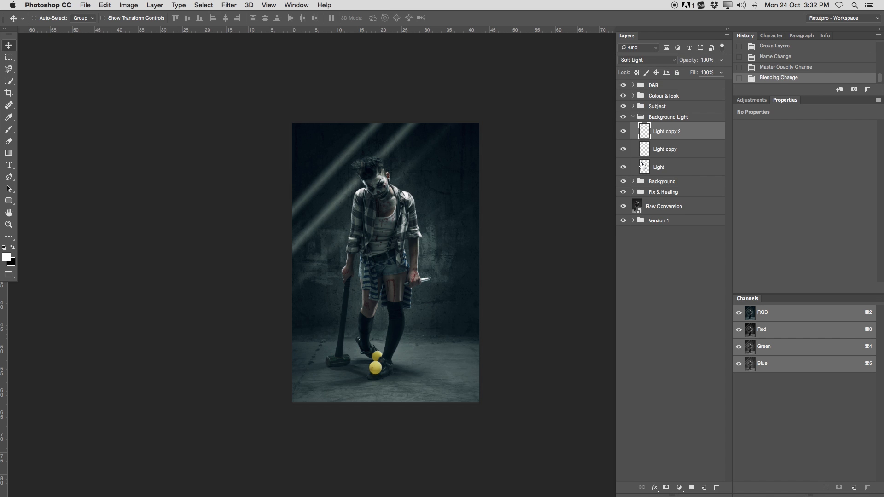
pyautogui.click(663, 150)
pyautogui.click(663, 61)
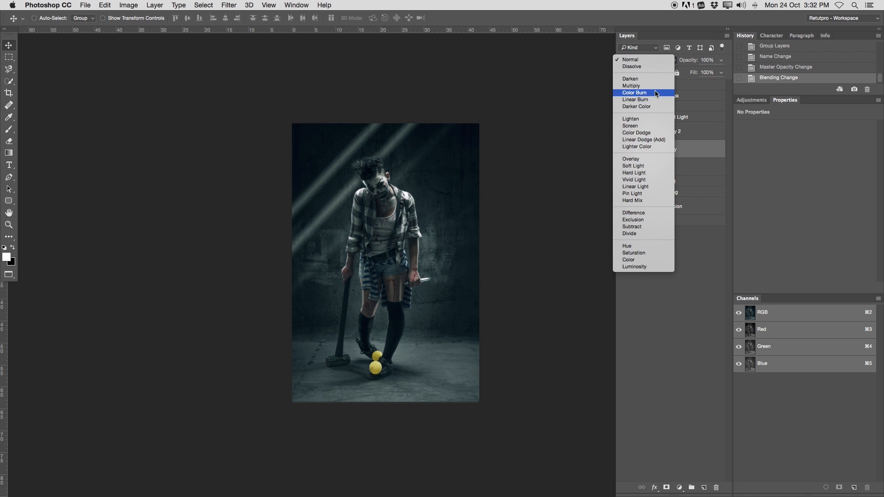
pyautogui.click(645, 166)
pyautogui.hotkey('alt', '[')
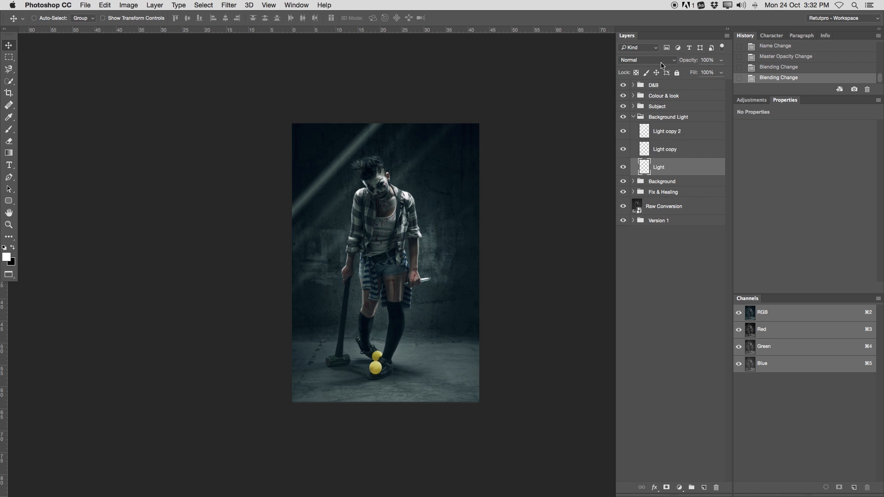
pyautogui.click(661, 63)
pyautogui.click(654, 166)
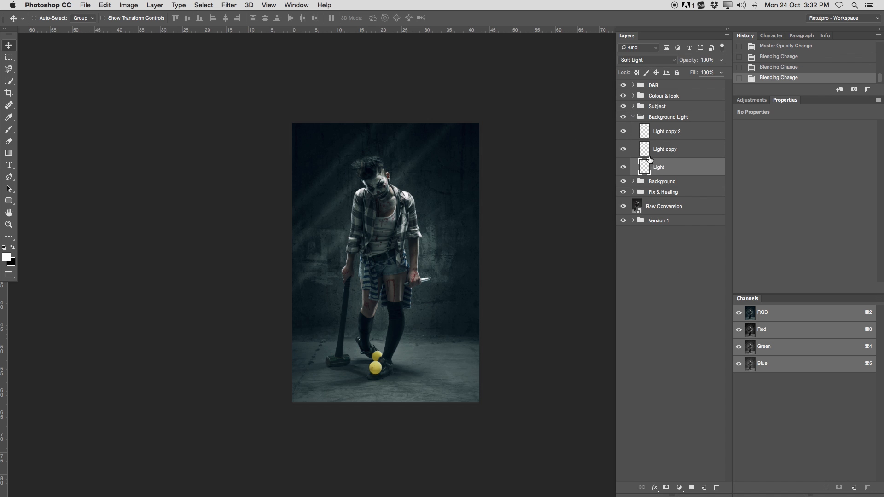
# - Collapse the Background Light group and readjust its opacity, settling on 27%
pyautogui.click(633, 117)
pyautogui.click(655, 118)
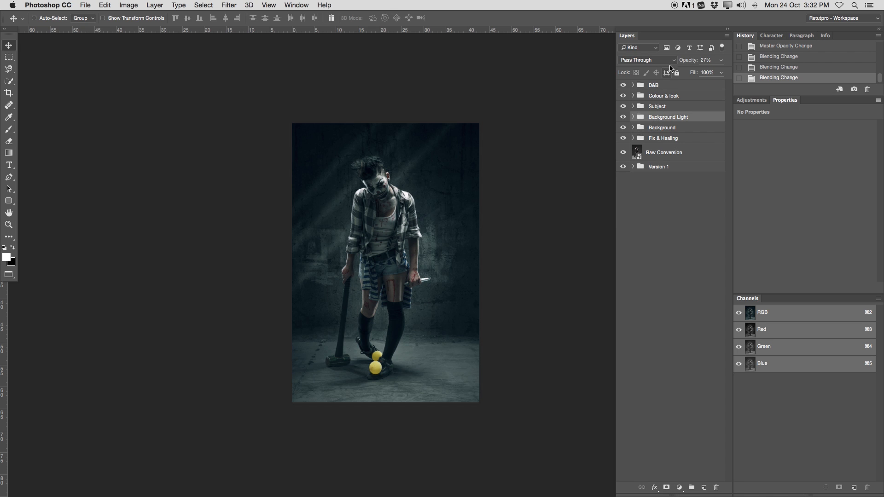
pyautogui.moveTo(687, 62); pyautogui.dragTo(686, 62)
# - Nudge the beams on the Light copy 2 and Light layers slightly upward
pyautogui.click(635, 118)
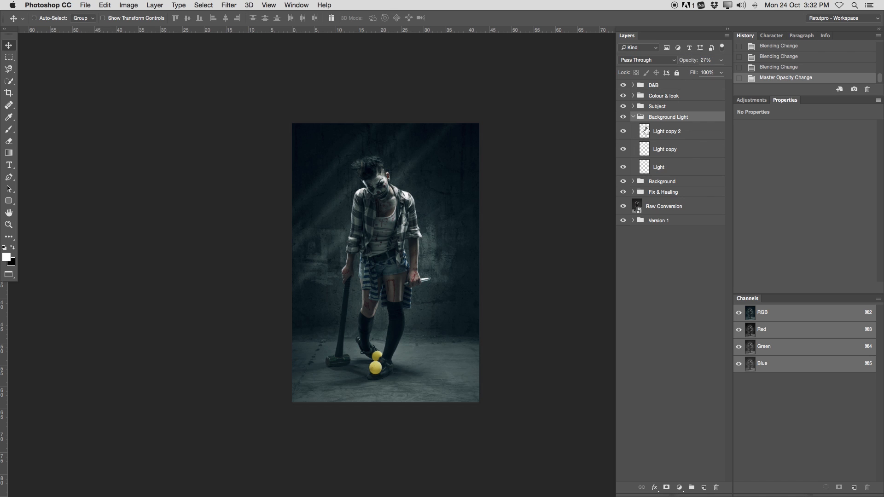
pyautogui.click(648, 133)
pyautogui.press('Up')
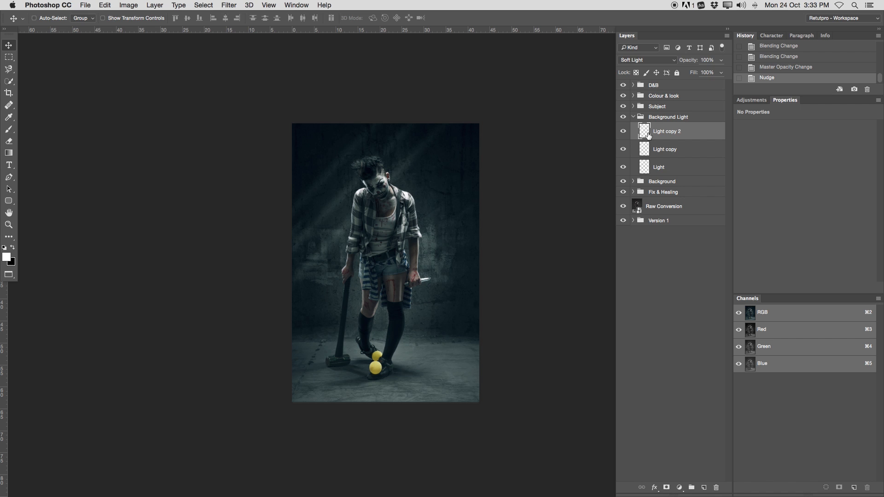
pyautogui.click(659, 161)
pyautogui.press('Up')
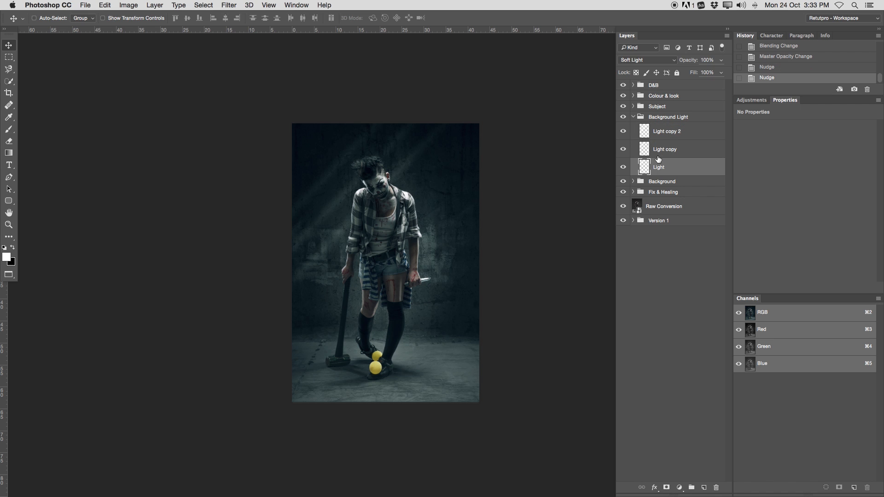
# - Collapse the Background Light group and toggle its visibility to compare the image with and without the beams
pyautogui.press('z')
pyautogui.click(355, 241)
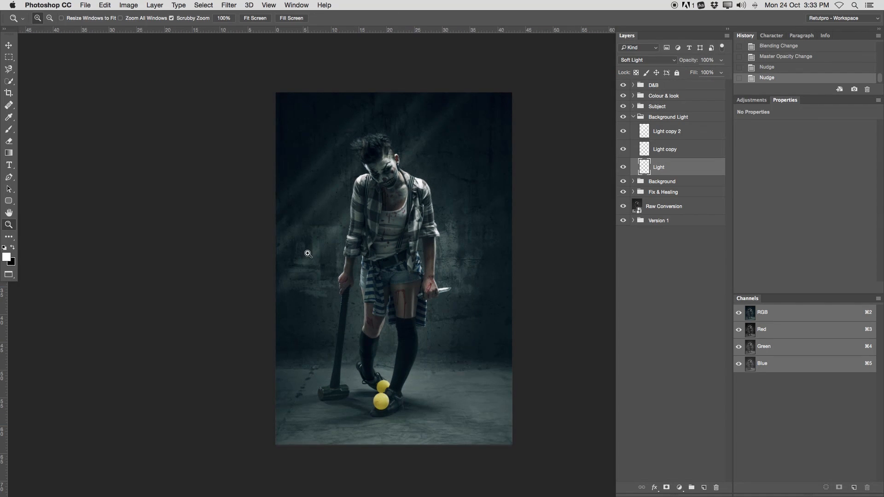
pyautogui.click(634, 117)
pyautogui.click(625, 118)
pyautogui.click(624, 119)
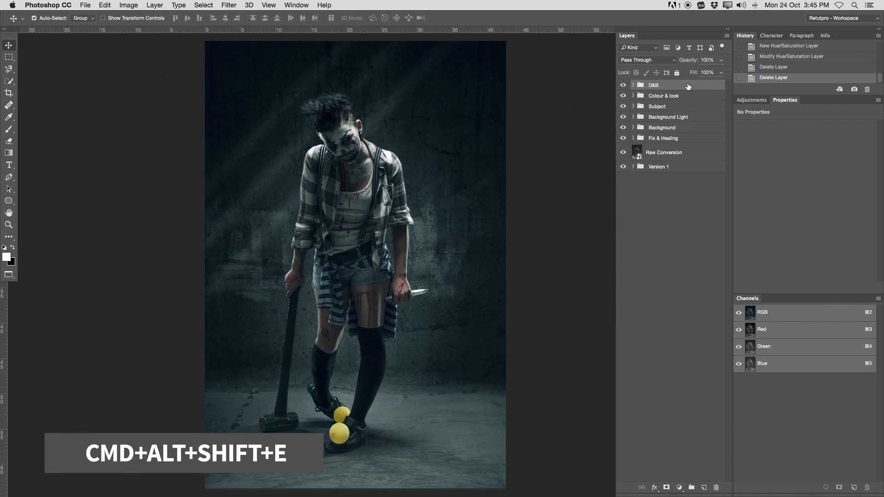
# - Stamp all visible layers onto a new top layer, invert it and set its blending mode to Vivid Light
pyautogui.press('super+alt+shift+e')
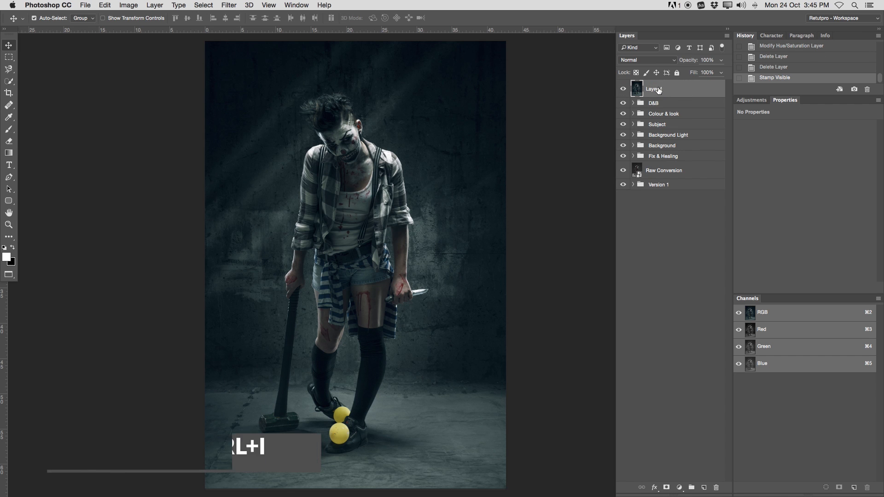
pyautogui.press('super+i')
pyautogui.click(640, 60)
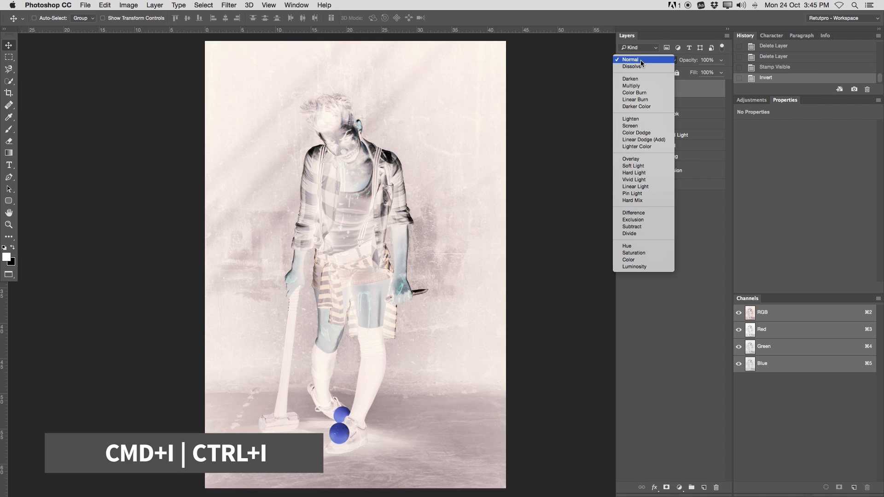
pyautogui.click(635, 179)
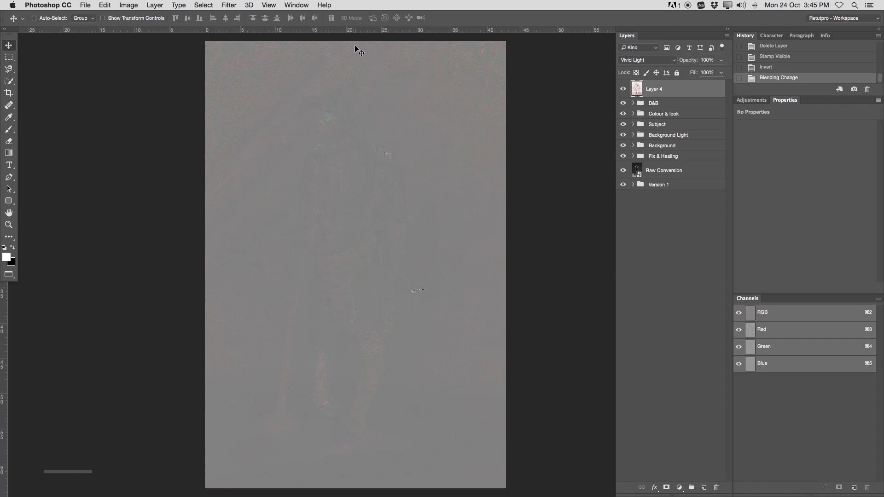
# - Apply a Surface Blur with a radius of 50 pixels and a threshold of 30 levels to the inverted Layer 4
pyautogui.click(229, 5)
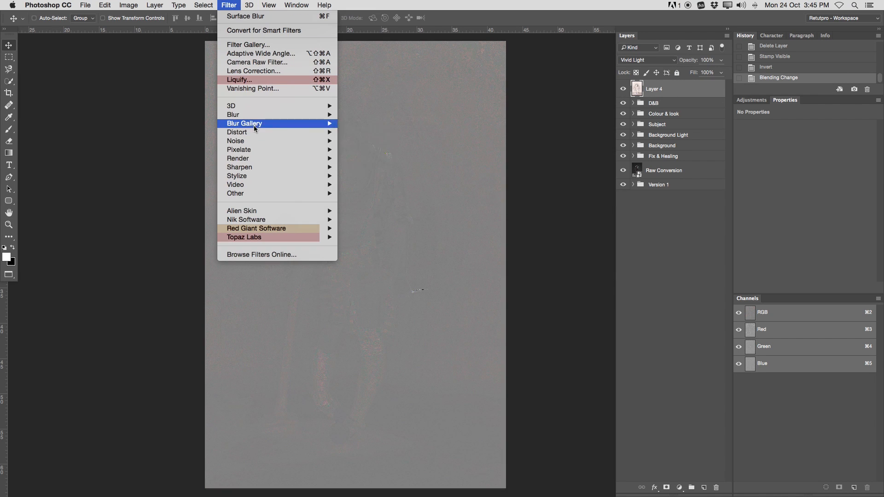
pyautogui.moveTo(253, 117)
pyautogui.click(390, 199)
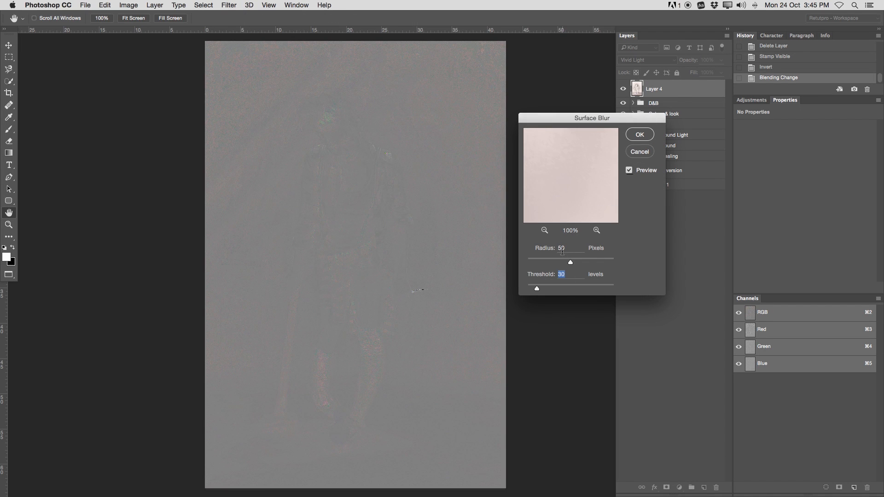
pyautogui.click(648, 134)
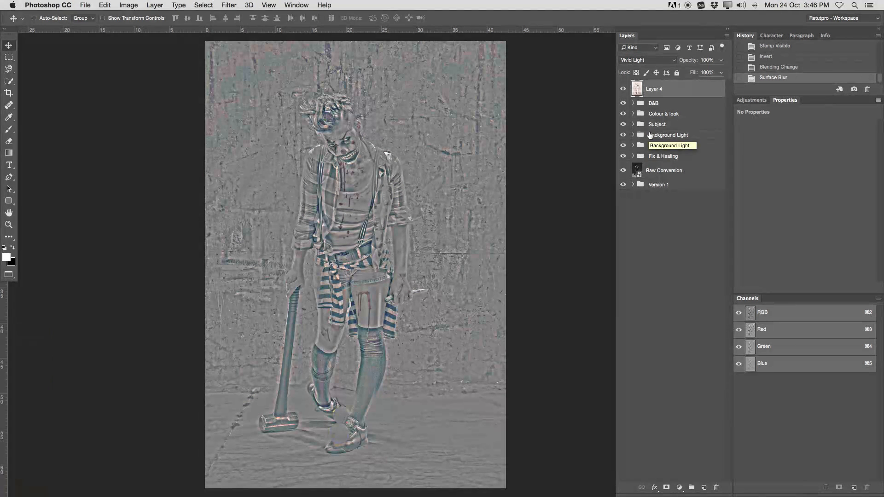
# - Add a Hue/Saturation adjustment above Layer 4 with its saturation set to -100
pyautogui.click(752, 100)
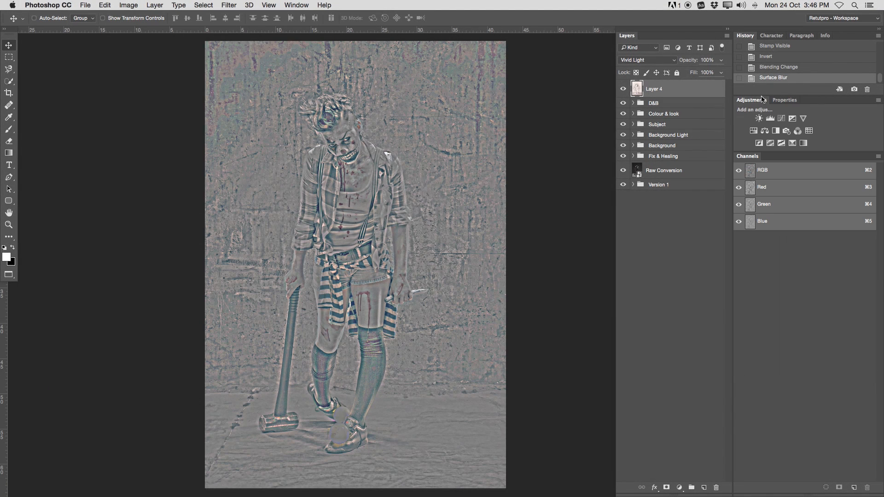
pyautogui.click(754, 131)
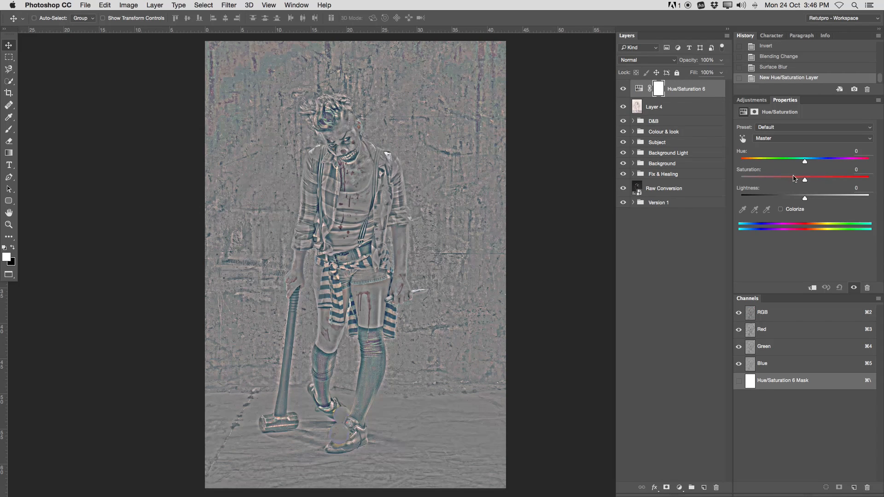
pyautogui.moveTo(805, 179); pyautogui.dragTo(740, 180)
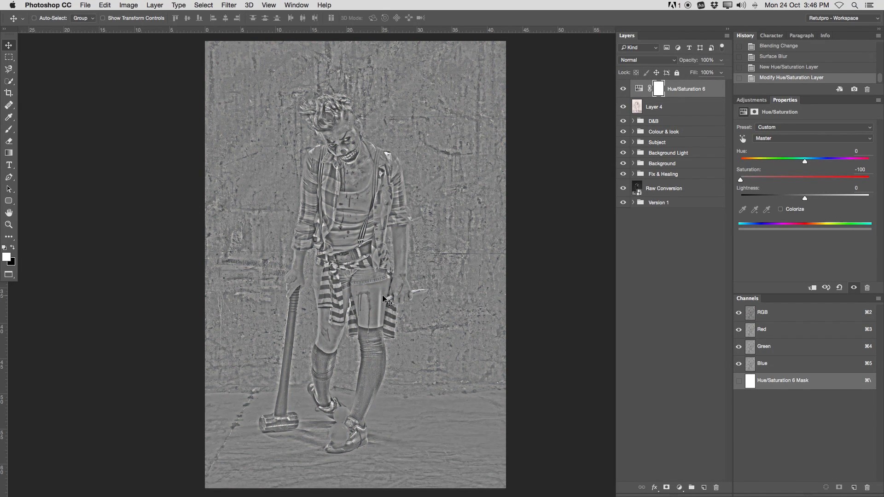
# - Hide the Version 1 group and stamp the visible layers onto a new layer named Grunge
pyautogui.moveTo(623, 121); pyautogui.dragTo(624, 203)
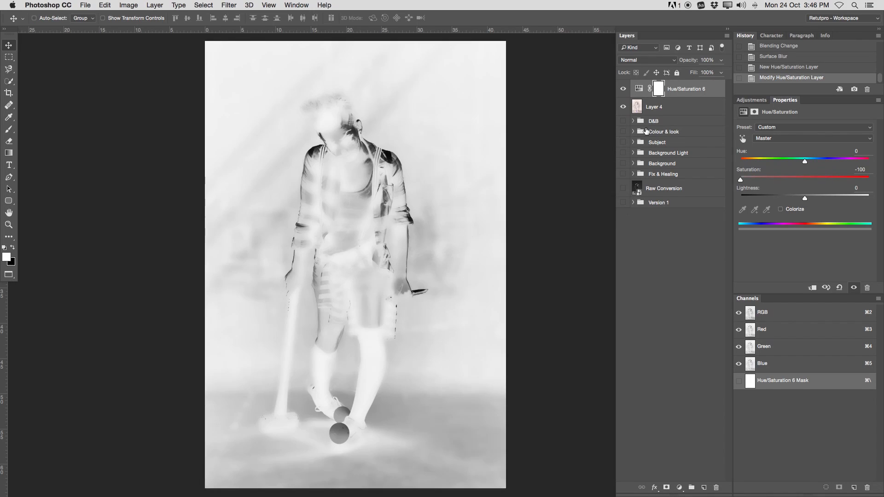
pyautogui.click(624, 189)
pyautogui.moveTo(624, 175); pyautogui.dragTo(624, 122)
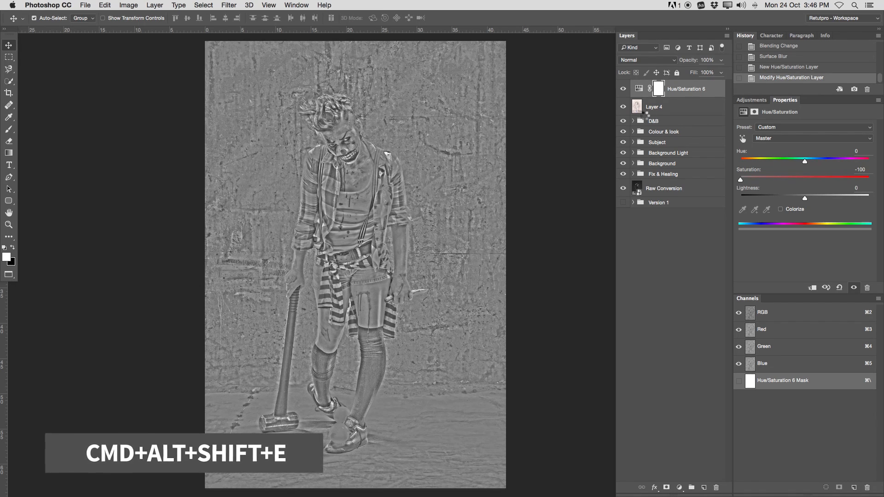
pyautogui.press('super+alt+shift+e')
pyautogui.doubleClick(656, 87)
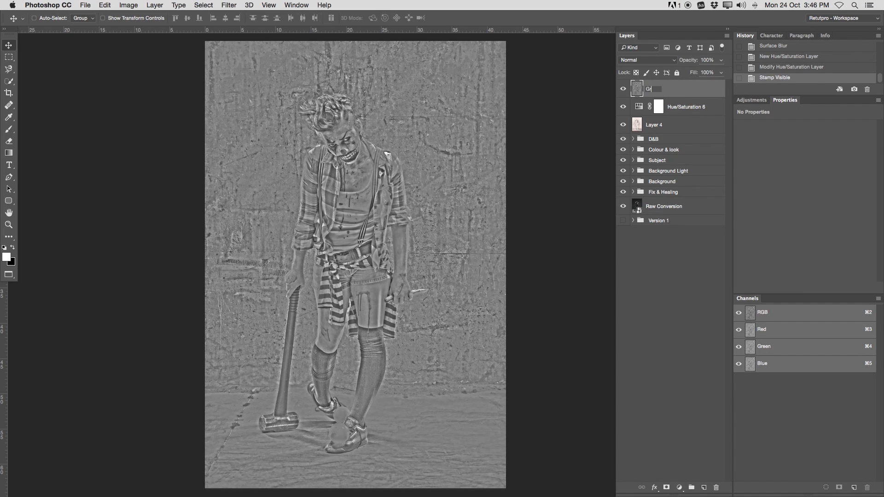
pyautogui.press('Return')
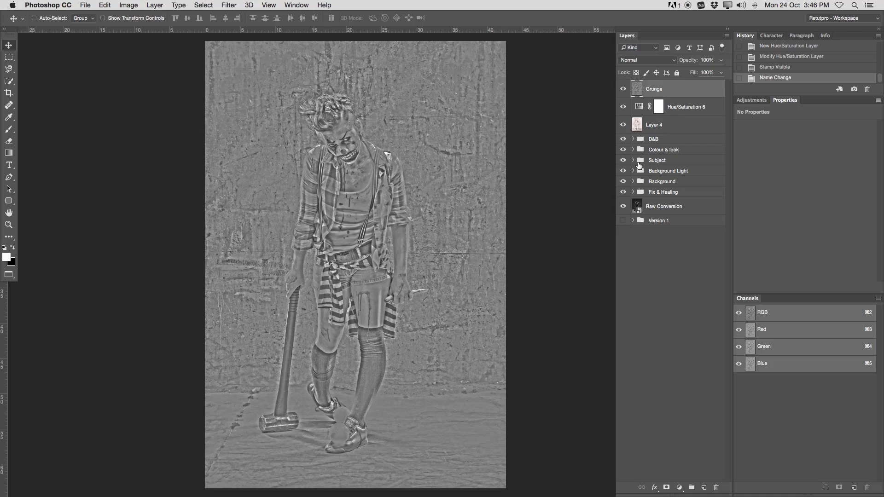
# - Delete the Hue/Saturation 6 adjustment and Layer 4, and set the Grunge layer's blending mode to Soft Light
pyautogui.click(678, 111)
pyautogui.press('BackSpace')
pyautogui.press('BackSpace')
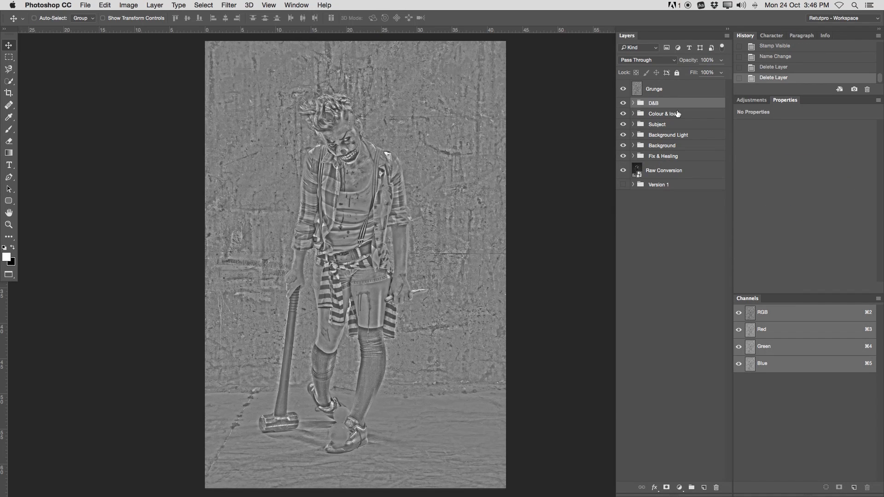
pyautogui.click(649, 90)
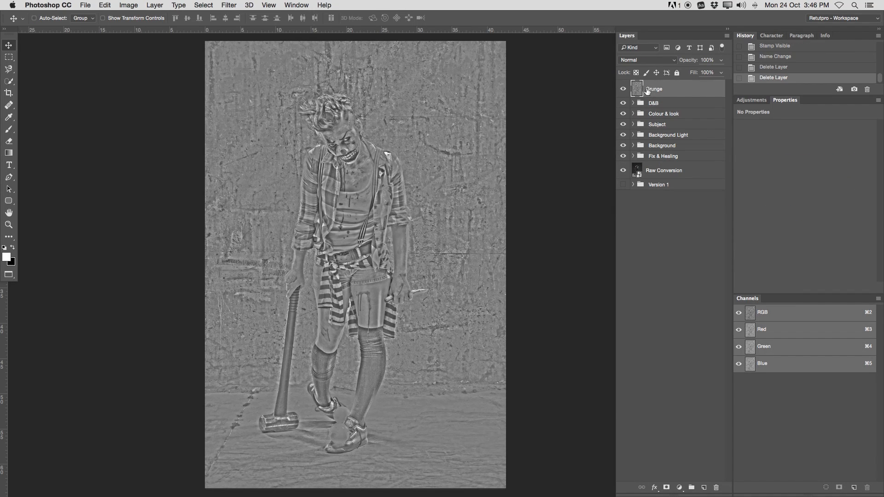
pyautogui.click(631, 62)
pyautogui.click(629, 171)
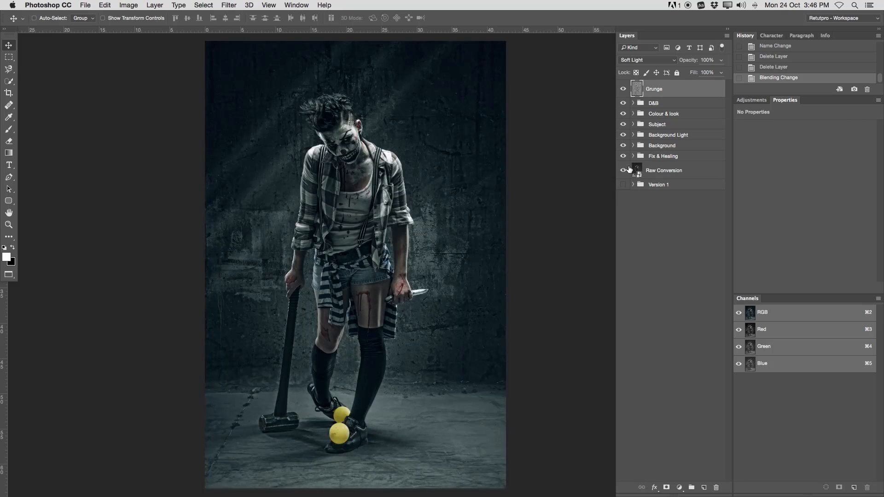
# - Compare the face and upper body up close with the Grunge layer shown and hidden
pyautogui.press('z')
pyautogui.moveTo(353, 146); pyautogui.dragTo(415, 146)
pyautogui.click(625, 89)
pyautogui.click(626, 89)
pyautogui.click(626, 89)
pyautogui.click(626, 89)
# - Try the Hard Light blending mode on the Grunge layer and return it to Soft Light
pyautogui.click(648, 60)
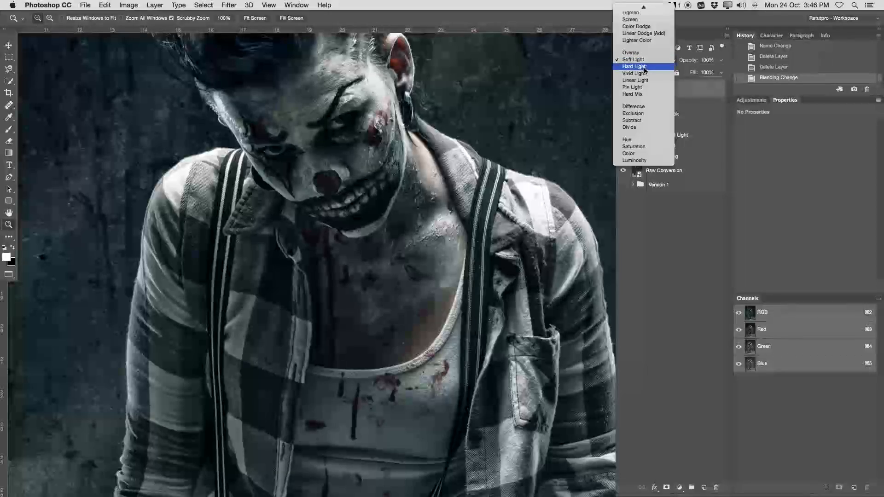
pyautogui.click(644, 67)
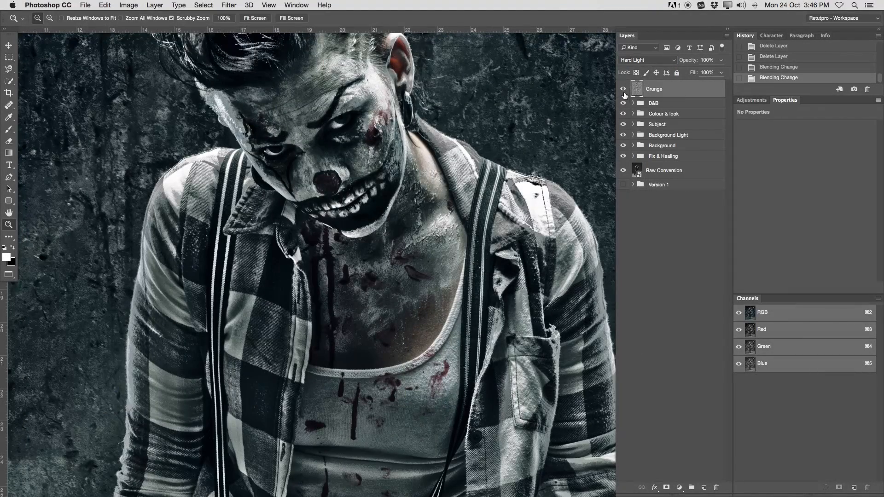
pyautogui.click(650, 60)
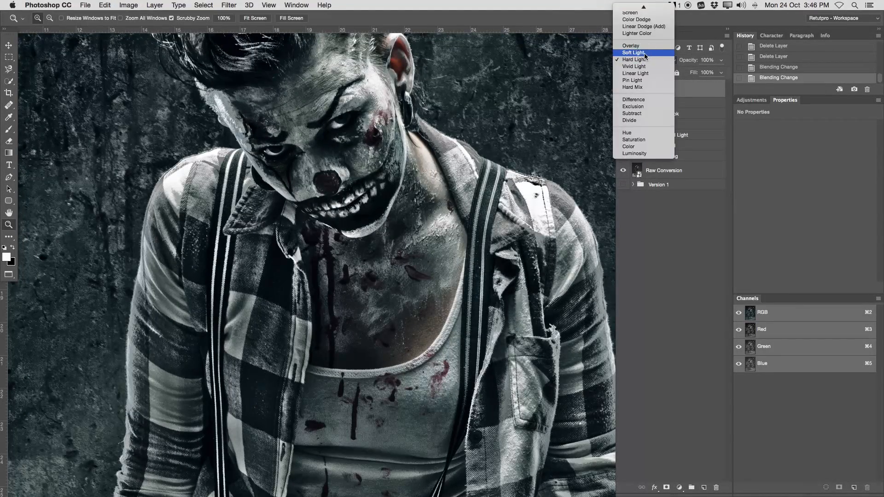
pyautogui.click(646, 53)
# - Lower the Grunge layer's opacity to 70% and compare the full image with and without the layer
pyautogui.moveTo(506, 98); pyautogui.dragTo(409, 148)
pyautogui.moveTo(478, 164); pyautogui.dragTo(412, 150)
pyautogui.click(705, 60)
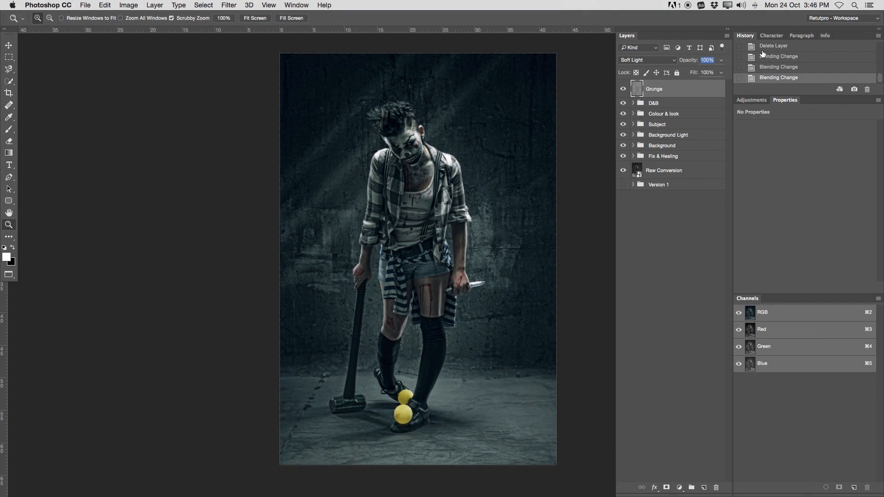
pyautogui.write('50')
pyautogui.moveTo(694, 61); pyautogui.dragTo(704, 65)
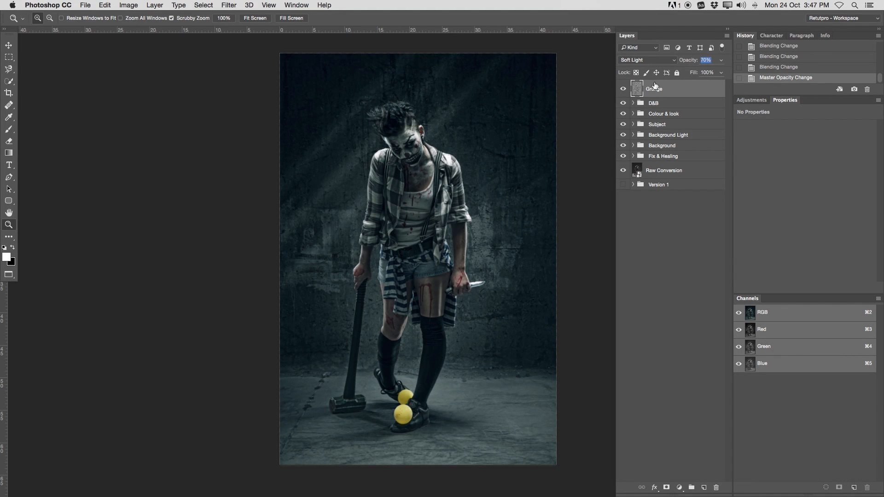
pyautogui.click(624, 90)
pyautogui.click(624, 90)
pyautogui.click(624, 90)
pyautogui.moveTo(474, 149); pyautogui.dragTo(463, 154)
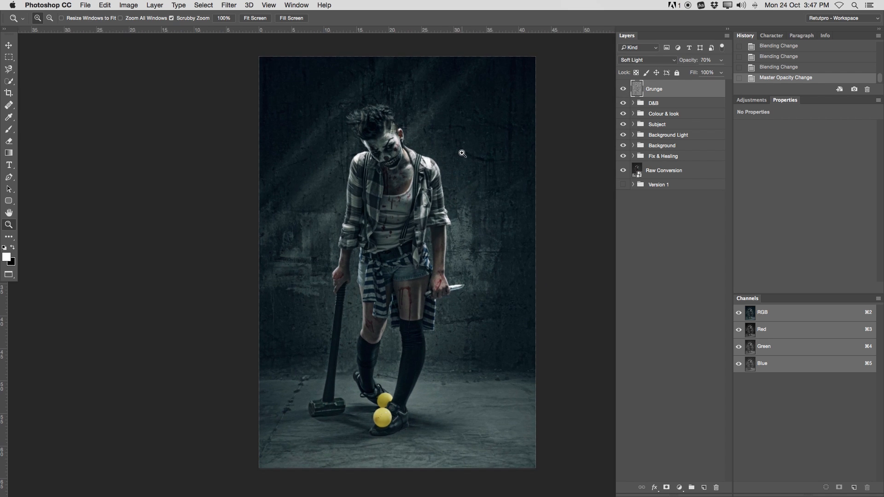
# - Put the Grunge layer in a group named "Gritty / Grunge" and collapse the group
pyautogui.press('super+g')
pyautogui.doubleClick(656, 85)
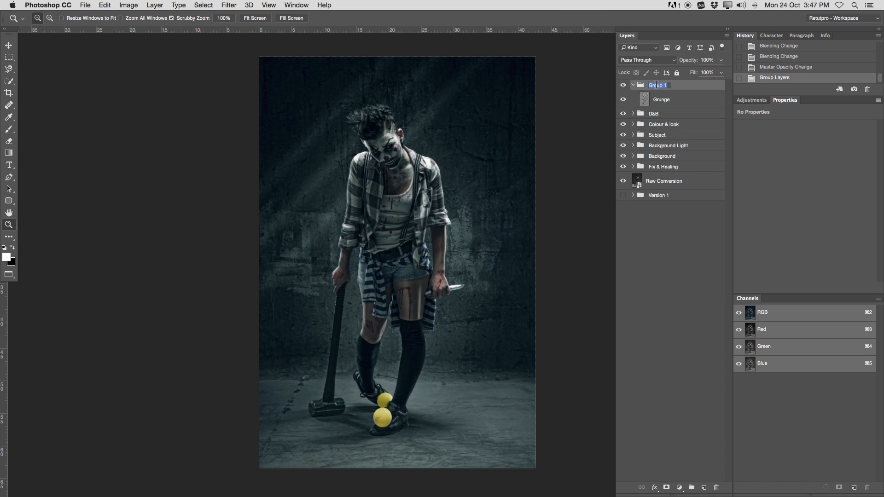
pyautogui.write('Gritty / Grunge')
pyautogui.press('Return')
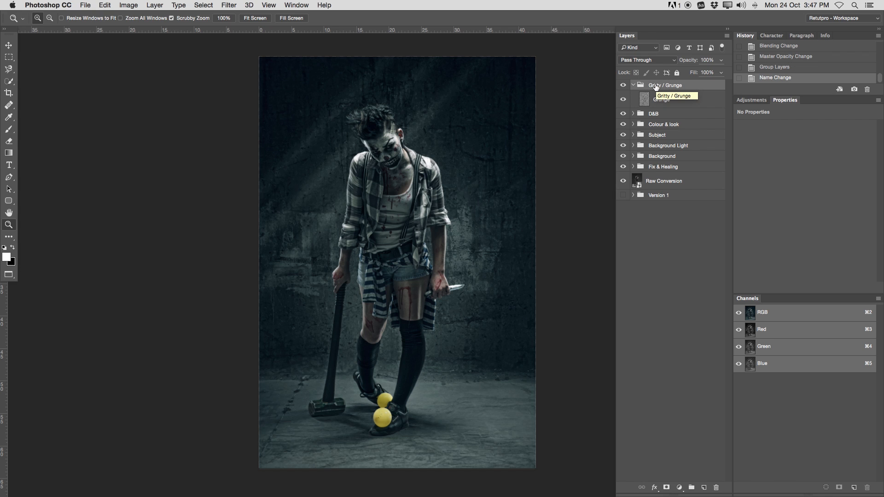
pyautogui.click(635, 85)
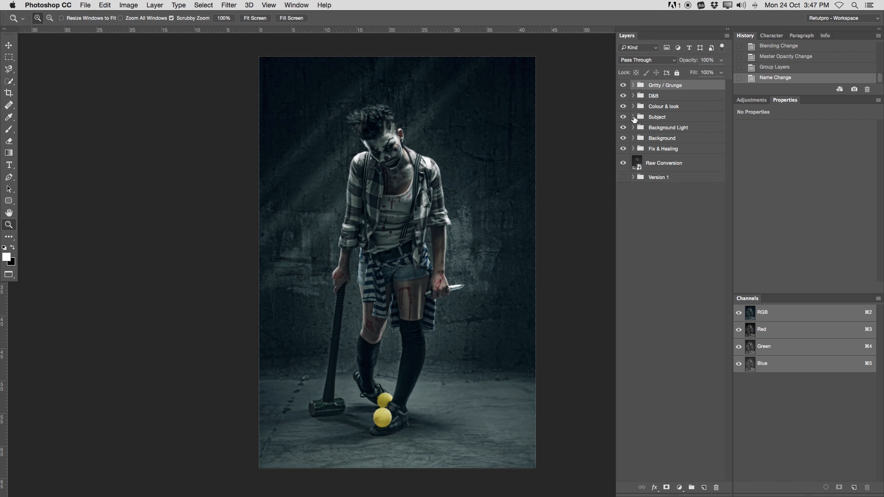
# - Add a Selective Color adjustment on top and set its Neutrals to Cyan -2% and Yellow -1%
pyautogui.click(765, 100)
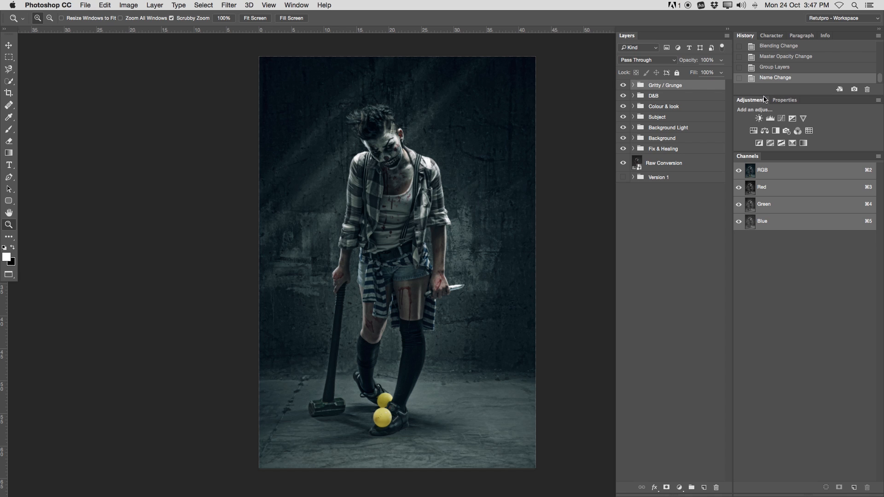
pyautogui.click(794, 143)
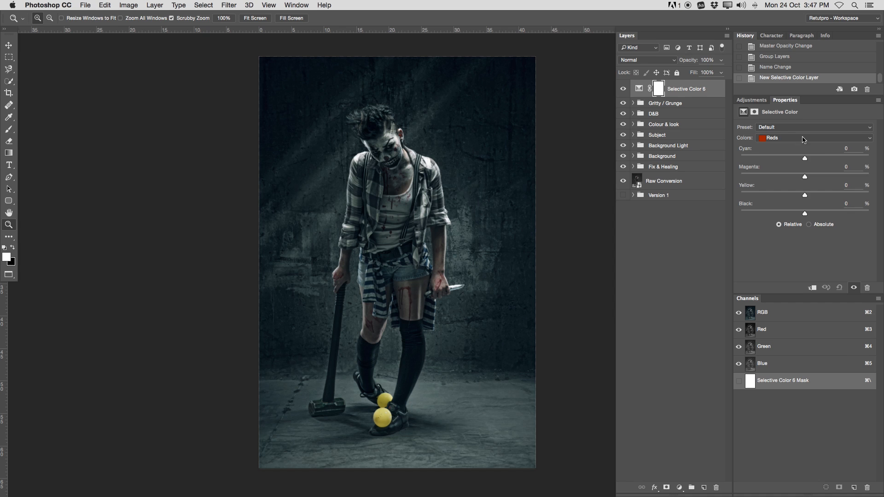
pyautogui.click(805, 139)
pyautogui.click(788, 184)
pyautogui.moveTo(805, 162)
pyautogui.mouseDown()
pyautogui.moveTo(797, 158)
pyautogui.moveTo(804, 159)
pyautogui.mouseUp()
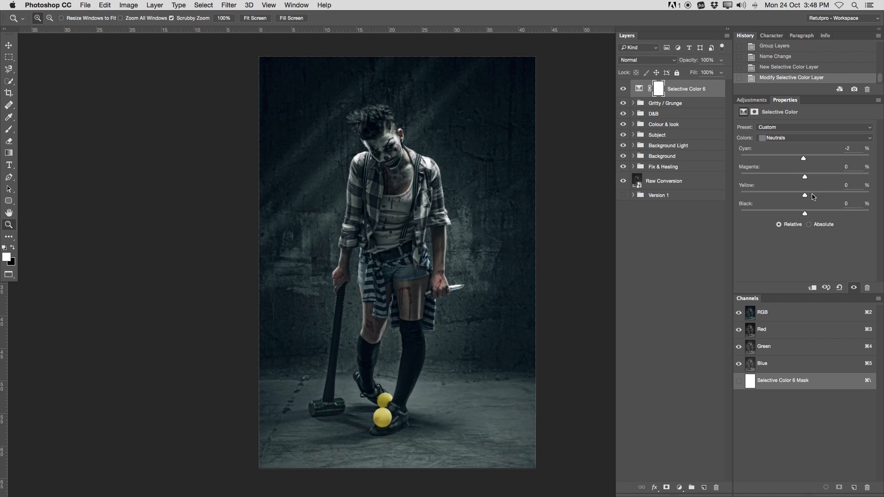
pyautogui.moveTo(807, 196); pyautogui.dragTo(805, 196)
# - Toggle the Selective Color 6 layer's visibility repeatedly to compare the image with and without the neutral tone shift
pyautogui.click(625, 89)
pyautogui.click(624, 89)
pyautogui.click(625, 88)
pyautogui.click(625, 89)
pyautogui.click(623, 90)
pyautogui.click(623, 90)
pyautogui.click(623, 90)
pyautogui.click(623, 90)
# - Set the Selective Color Blacks to Cyan +3%, Magenta -2% and Yellow +3%, and compare the image with and without the adjustment
pyautogui.click(760, 138)
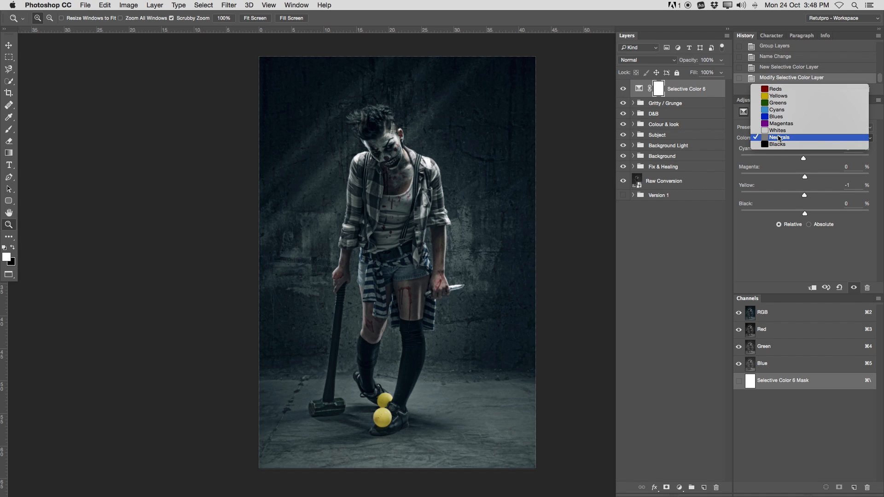
pyautogui.click(782, 145)
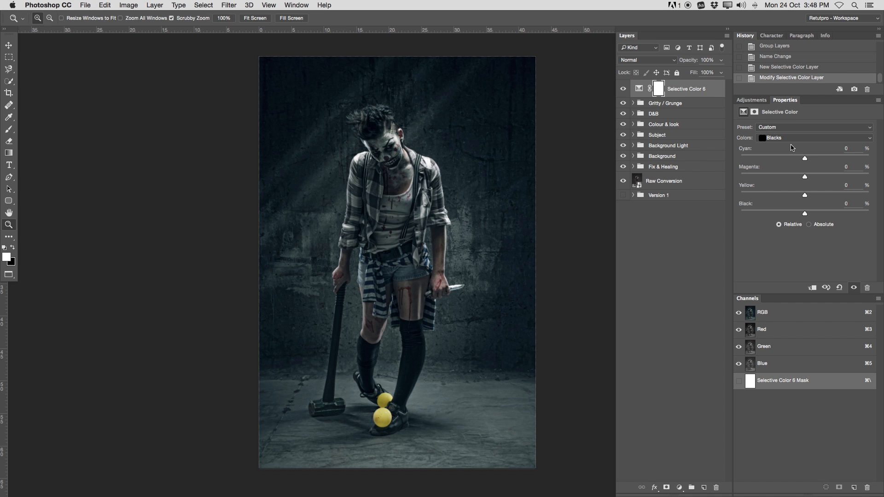
pyautogui.moveTo(807, 159)
pyautogui.mouseDown()
pyautogui.moveTo(785, 178)
pyautogui.moveTo(805, 175)
pyautogui.mouseUp()
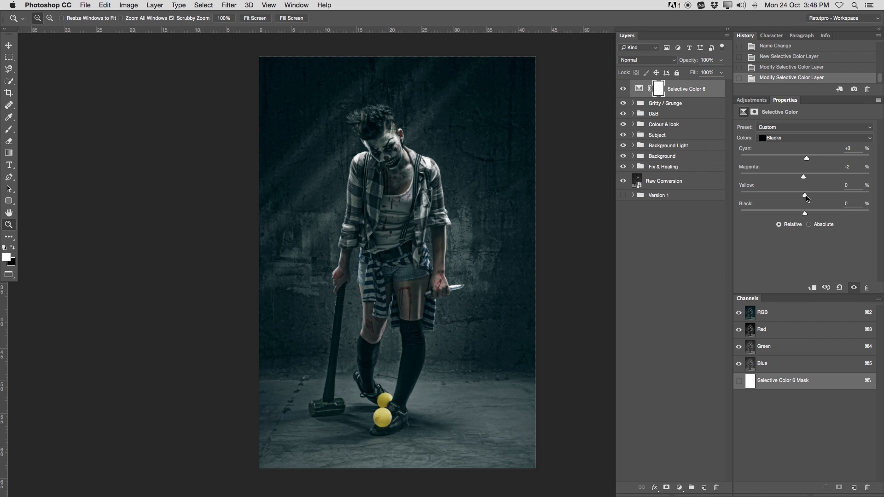
pyautogui.moveTo(806, 197); pyautogui.dragTo(808, 198)
pyautogui.click(623, 89)
pyautogui.click(623, 90)
# - Set the Selective Color Reds to Cyan -7%, Magenta -18%, Yellow +3% and Black +45%
pyautogui.click(772, 138)
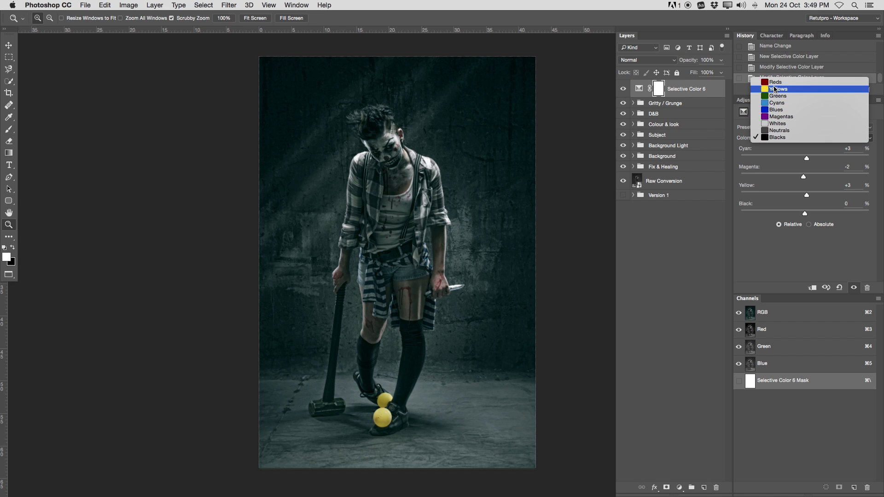
pyautogui.click(775, 82)
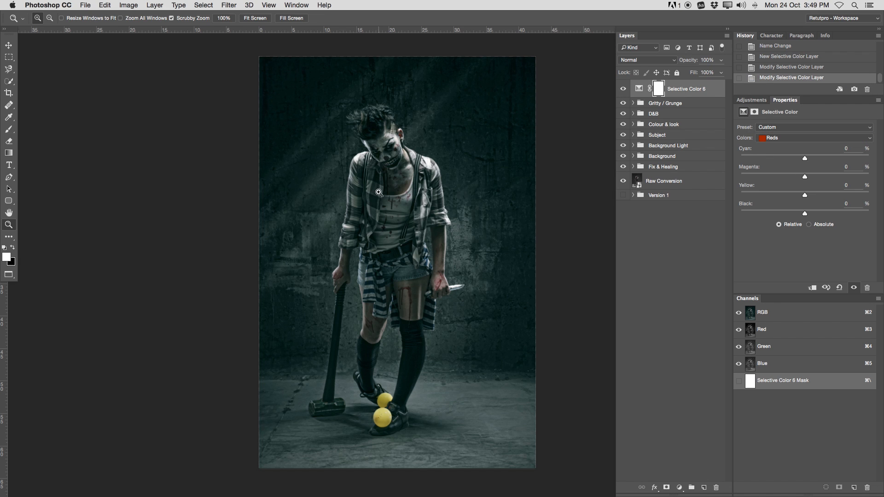
pyautogui.moveTo(805, 157)
pyautogui.mouseDown()
pyautogui.moveTo(766, 155)
pyautogui.moveTo(801, 159)
pyautogui.mouseUp()
pyautogui.moveTo(807, 177); pyautogui.dragTo(834, 213)
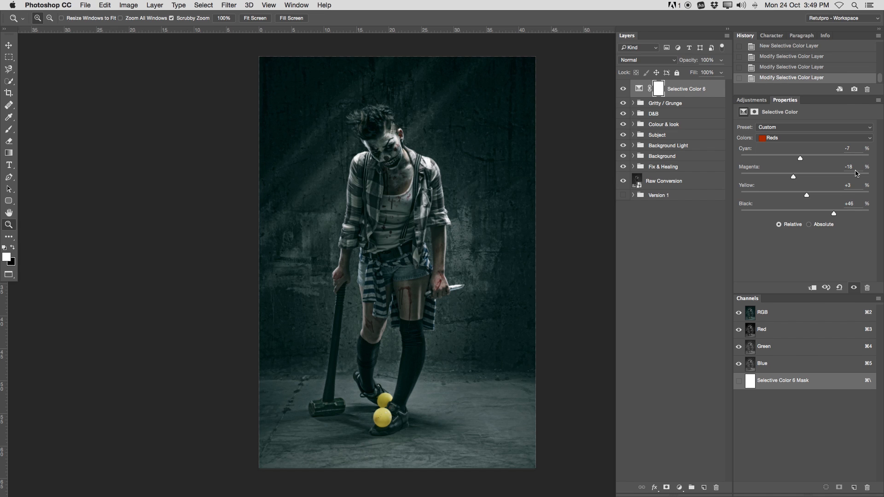
# - Compare the image with and without the Selective Color 6 adjustment several times, leaving the layer visible
pyautogui.click(626, 85)
pyautogui.click(625, 87)
pyautogui.click(625, 88)
pyautogui.click(626, 88)
pyautogui.click(627, 88)
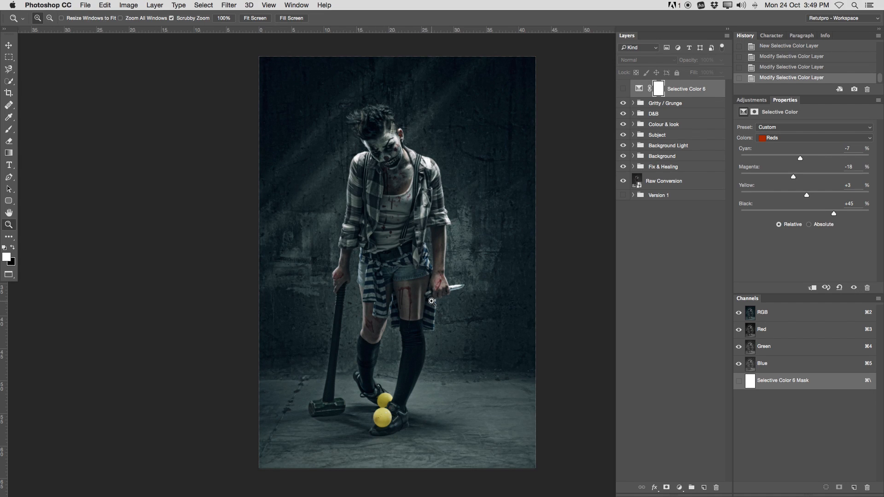
pyautogui.click(622, 92)
pyautogui.click(623, 94)
pyautogui.click(625, 89)
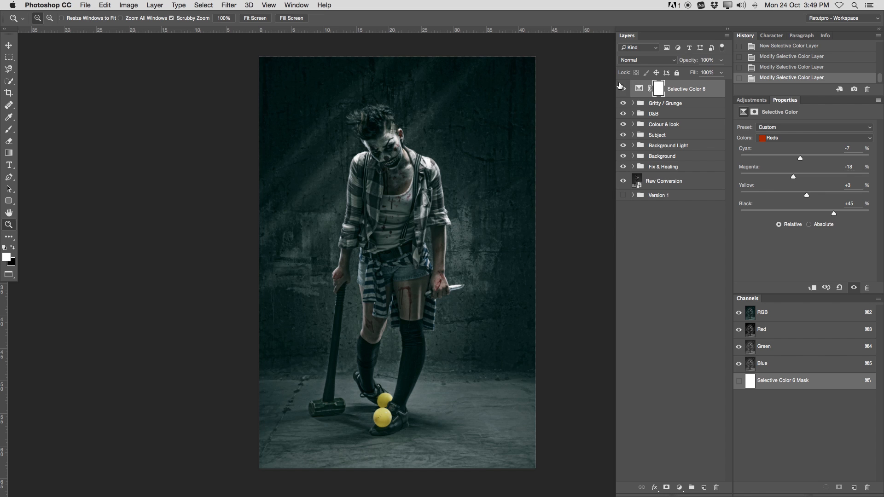
pyautogui.click(626, 88)
pyautogui.click(623, 90)
pyautogui.click(623, 90)
pyautogui.click(624, 89)
# - Add a Channel Mixer adjustment on top, set the Red output's Green to +7%, slightly adjust its Blue, and compare before and after
pyautogui.click(752, 101)
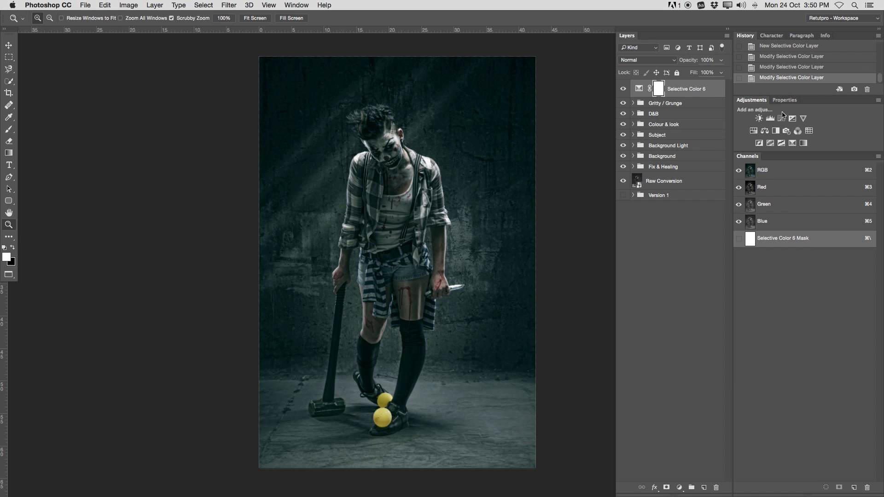
pyautogui.click(799, 133)
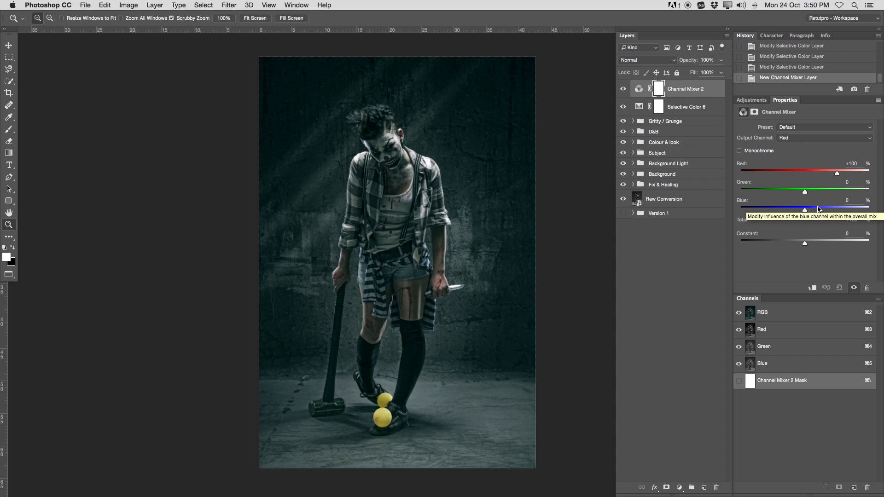
pyautogui.moveTo(805, 192)
pyautogui.mouseDown()
pyautogui.moveTo(797, 191)
pyautogui.moveTo(808, 189)
pyautogui.mouseUp()
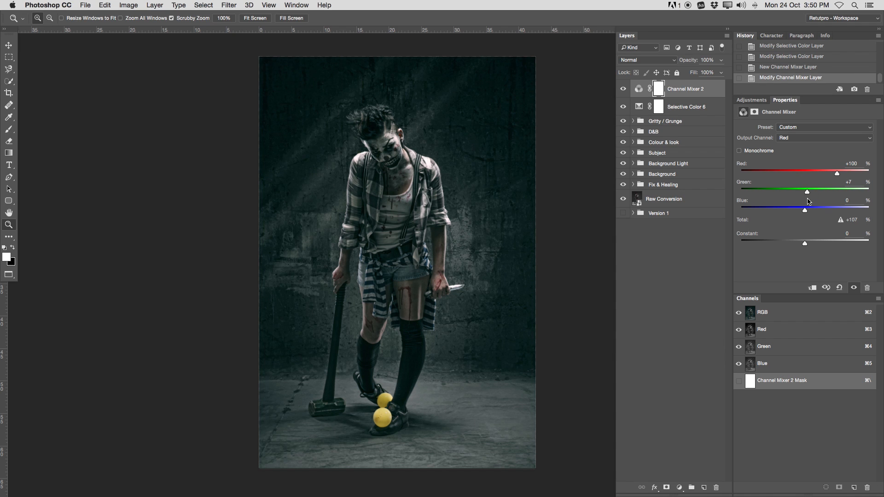
pyautogui.moveTo(805, 210); pyautogui.dragTo(804, 211)
pyautogui.click(624, 99)
pyautogui.click(624, 89)
# - Group the Channel Mixer 2 and Selective Color 6 layers and name the group Colour pop 2
pyautogui.keyDown('shift'); pyautogui.click(692, 108); pyautogui.keyUp('shift')
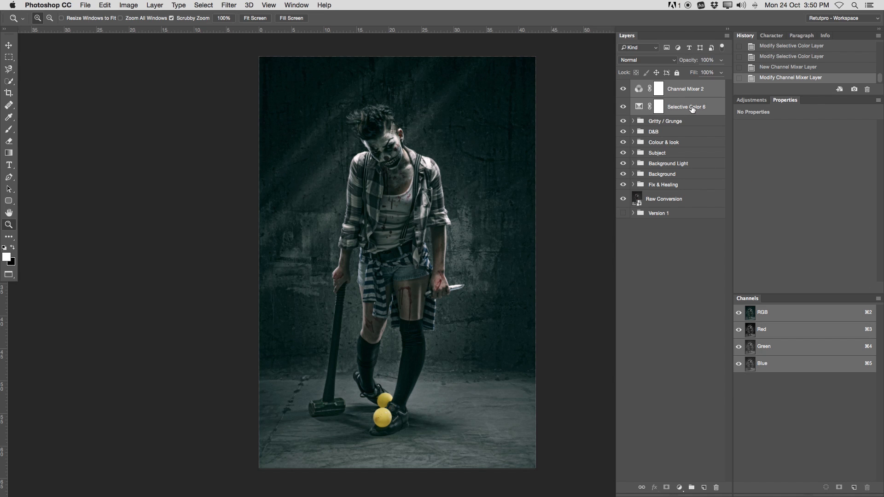
pyautogui.press('super+g')
pyautogui.doubleClick(663, 86)
pyautogui.write('Colo')
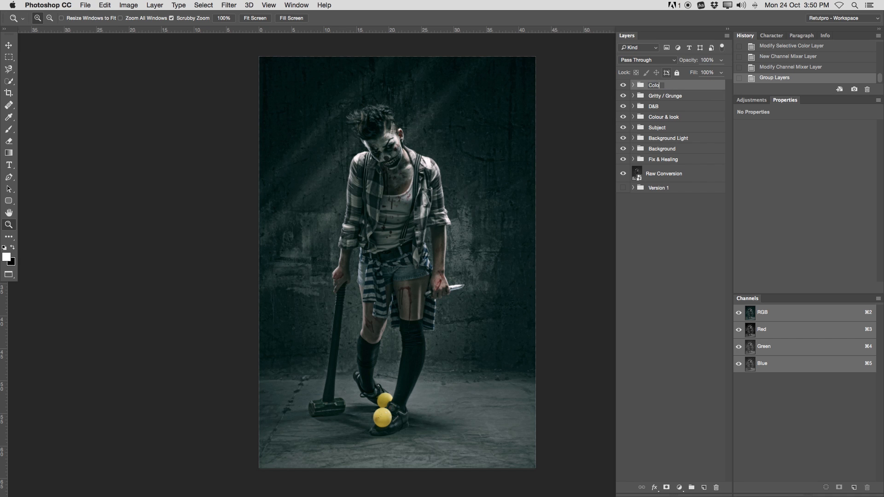
pyautogui.write('2')
pyautogui.press('Return')
# - Add a Hue/Saturation adjustment above Channel Mixer 2 in the Colour pop 2 group, set Saturation to -9, and compare before and after
pyautogui.click(633, 85)
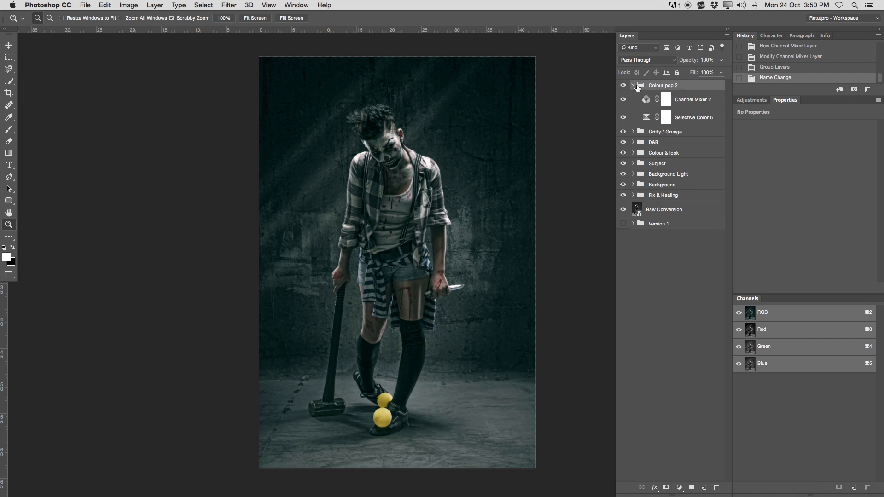
pyautogui.click(705, 101)
pyautogui.click(752, 100)
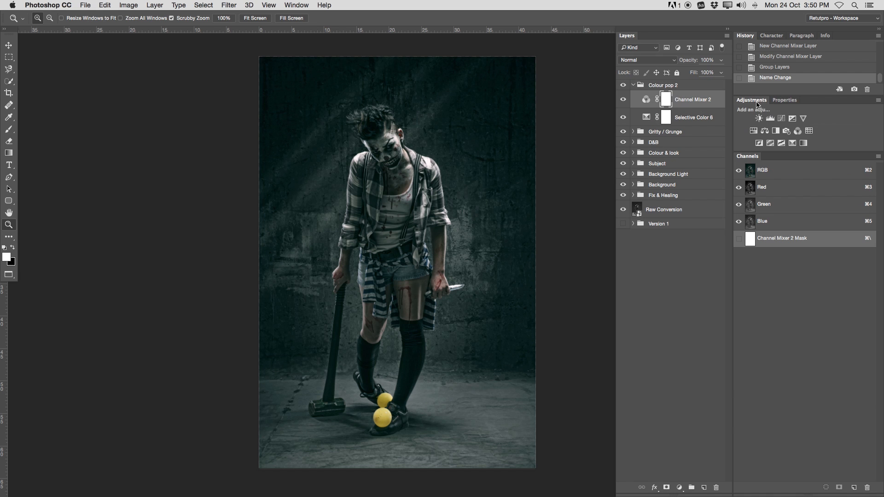
pyautogui.click(756, 131)
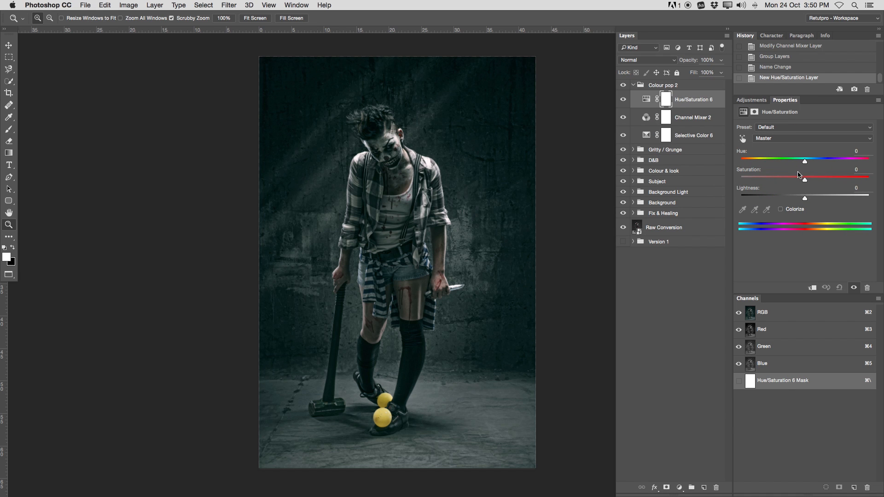
pyautogui.moveTo(804, 183); pyautogui.dragTo(800, 184)
pyautogui.click(622, 99)
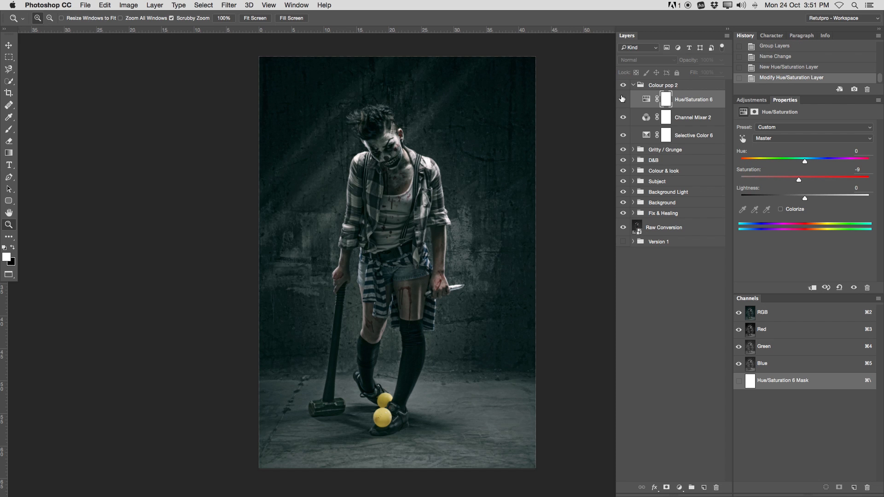
pyautogui.click(624, 98)
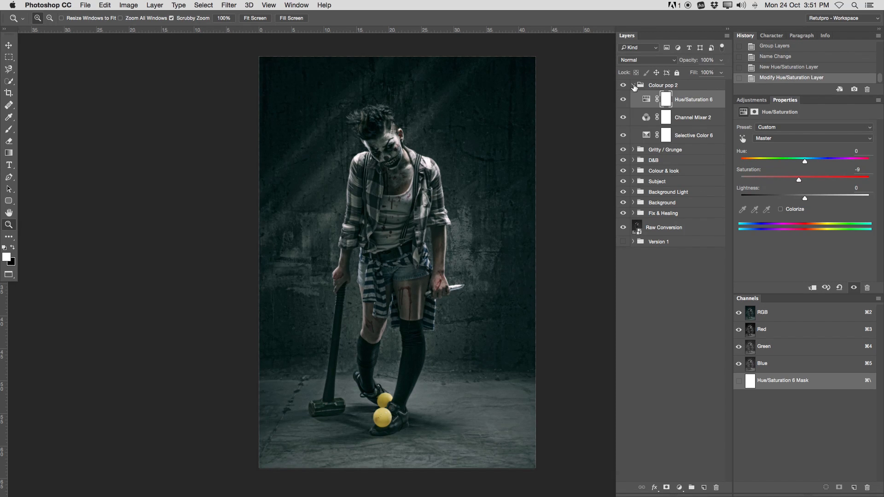
pyautogui.click(634, 85)
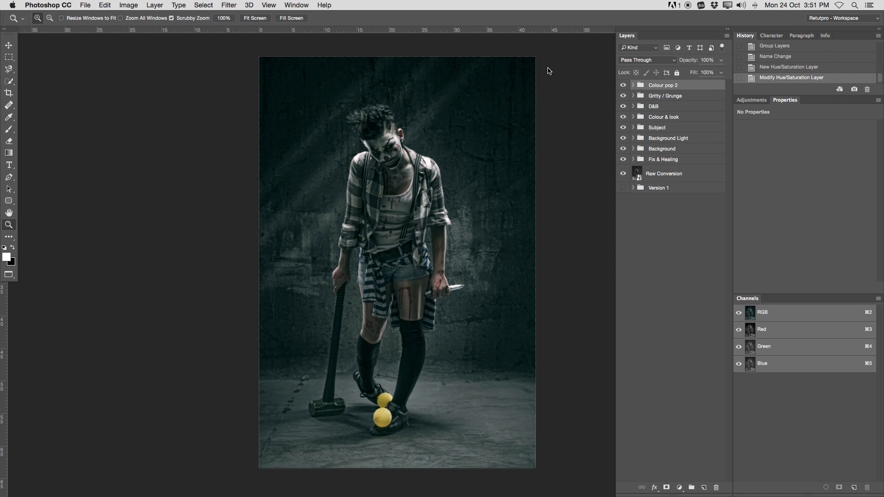
# - Add a paragraph text layer reading ZOMBIE above the Light group inside the Background group, sized 218,84 pt, across the upper image
pyautogui.moveTo(444, 132)
pyautogui.mouseDown()
pyautogui.moveTo(468, 137)
pyautogui.moveTo(449, 138)
pyautogui.mouseUp()
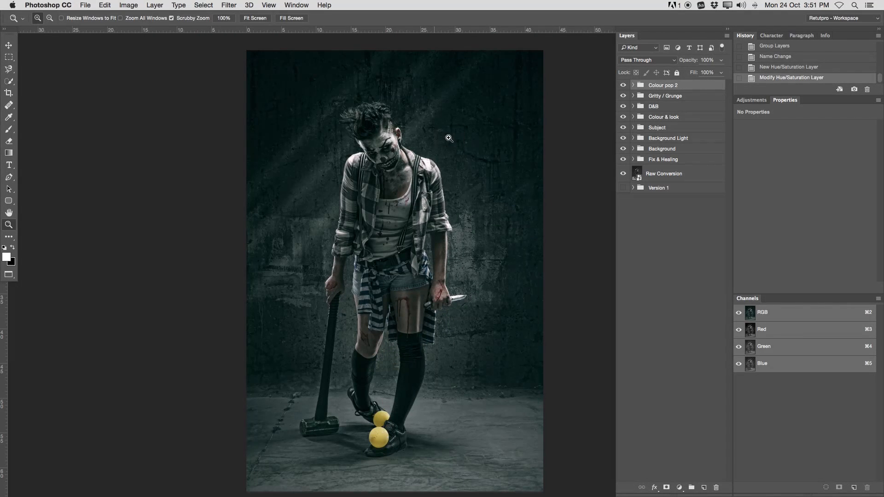
pyautogui.click(633, 148)
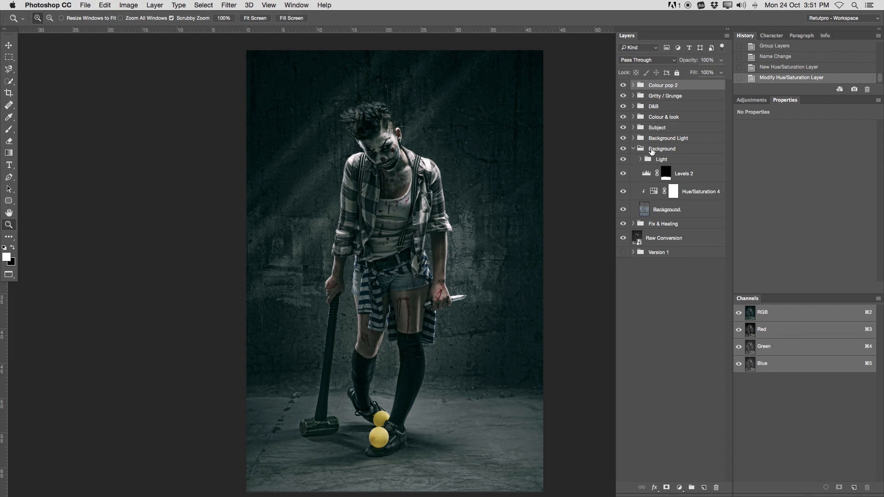
pyautogui.click(624, 149)
pyautogui.click(634, 148)
pyautogui.click(634, 149)
pyautogui.click(663, 158)
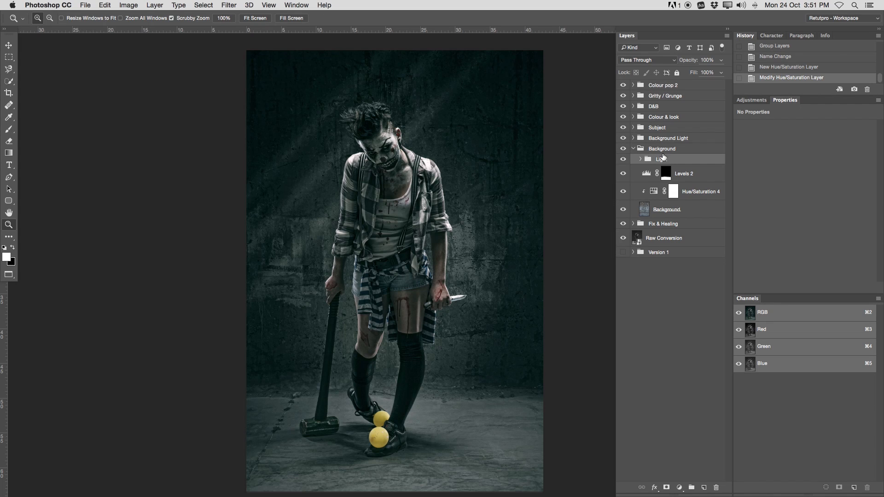
pyautogui.press('t')
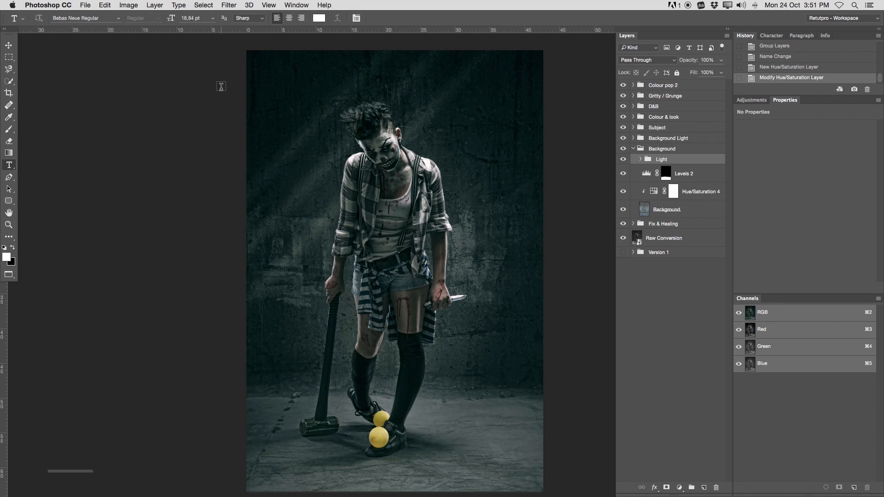
pyautogui.moveTo(261, 79); pyautogui.dragTo(530, 248)
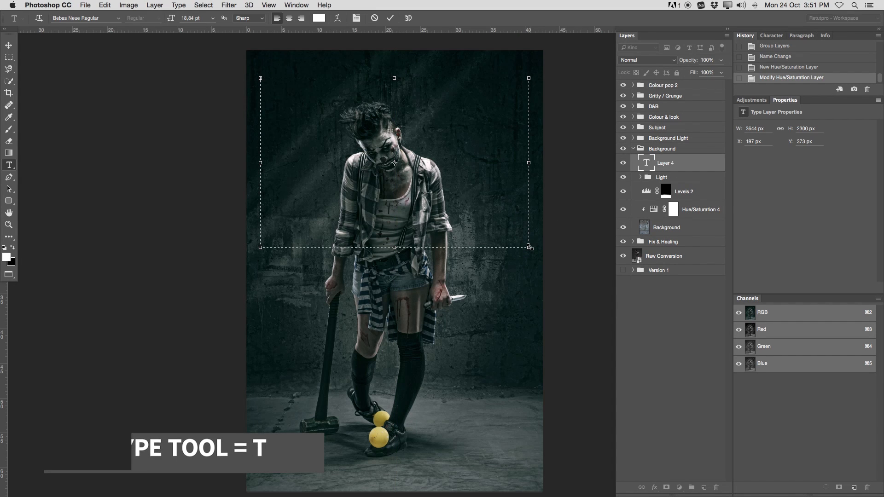
pyautogui.press('super+a')
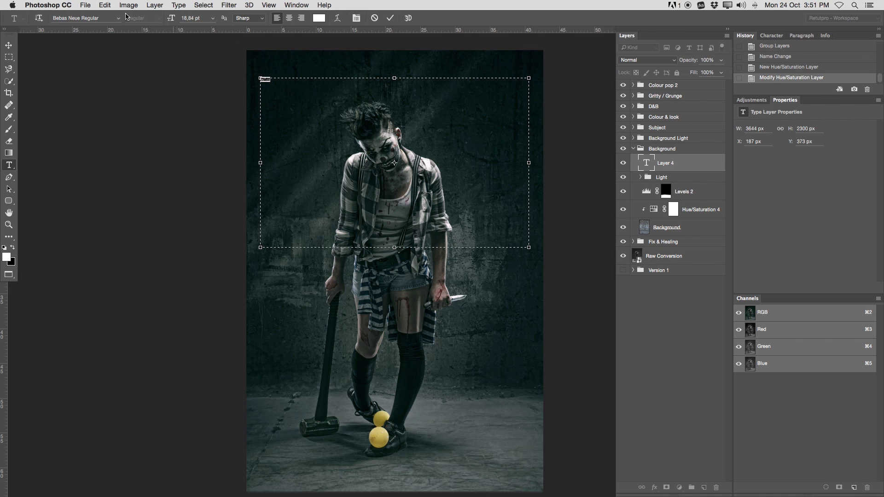
pyautogui.moveTo(171, 18); pyautogui.dragTo(258, 22)
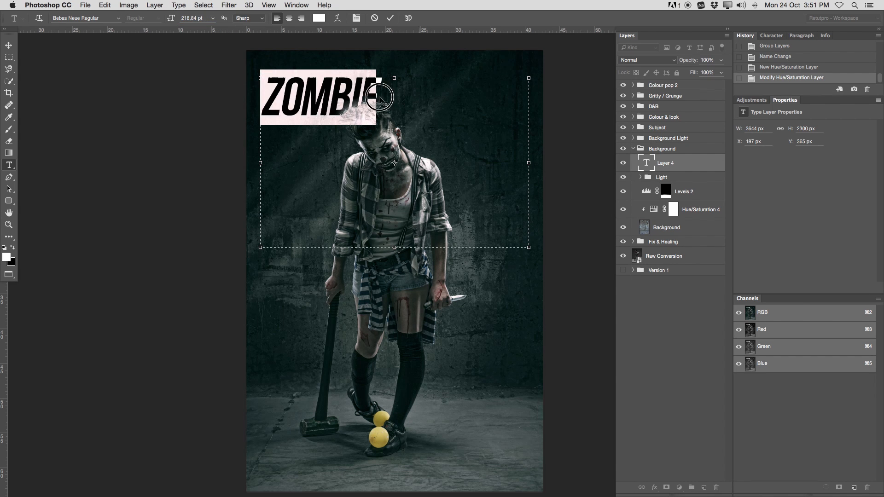
# - Set the ZOMBIE text's font to Helvetica Neue Bold and turn off its faux italic style
pyautogui.click(118, 19)
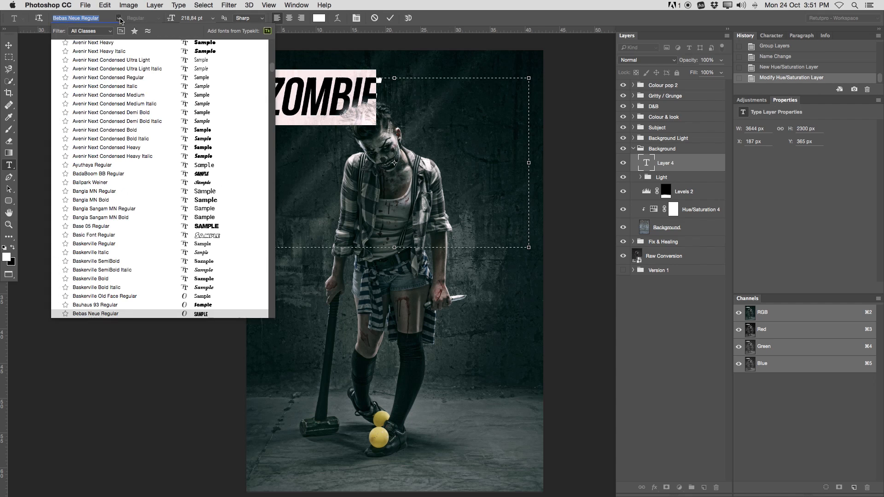
pyautogui.moveTo(273, 58); pyautogui.dragTo(273, 41)
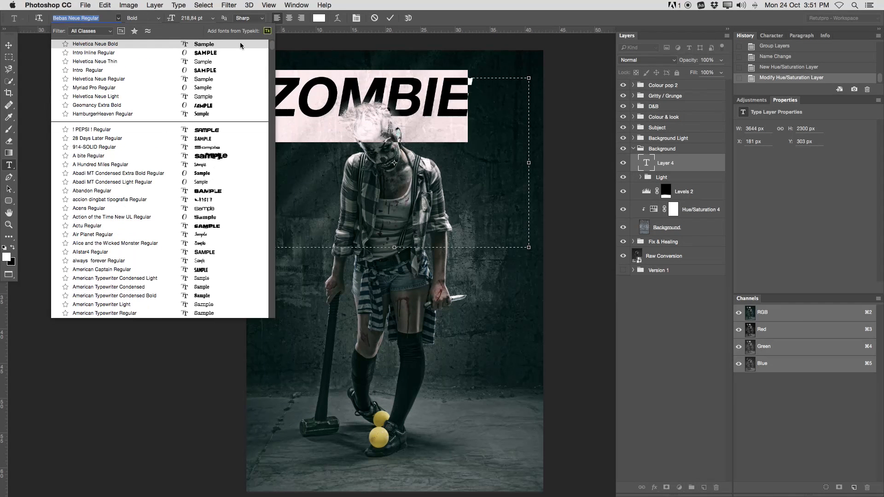
pyautogui.click(205, 62)
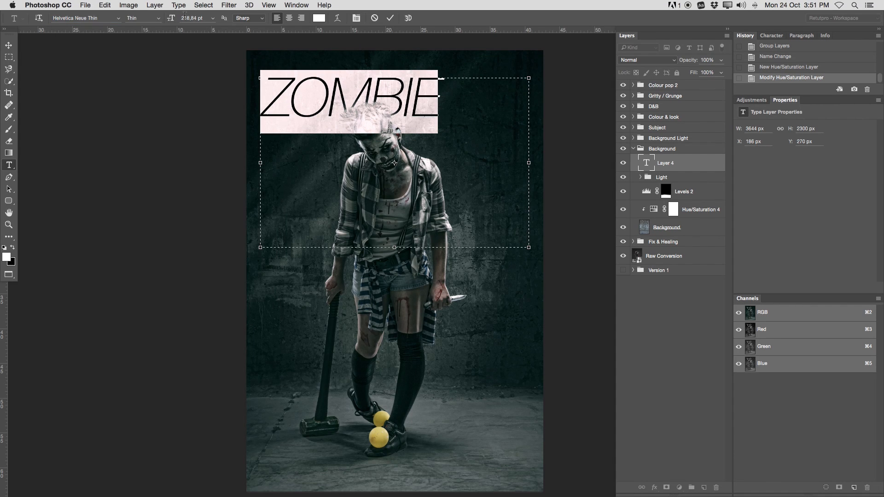
pyautogui.click(159, 21)
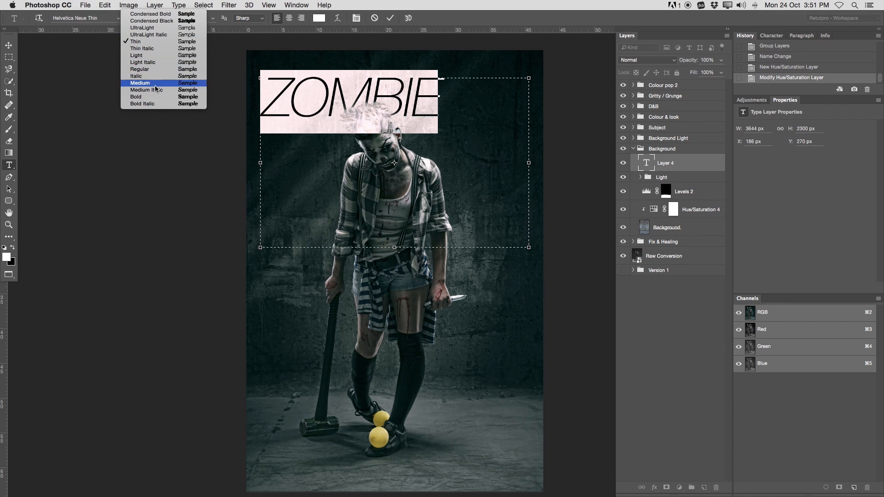
pyautogui.press('Escape')
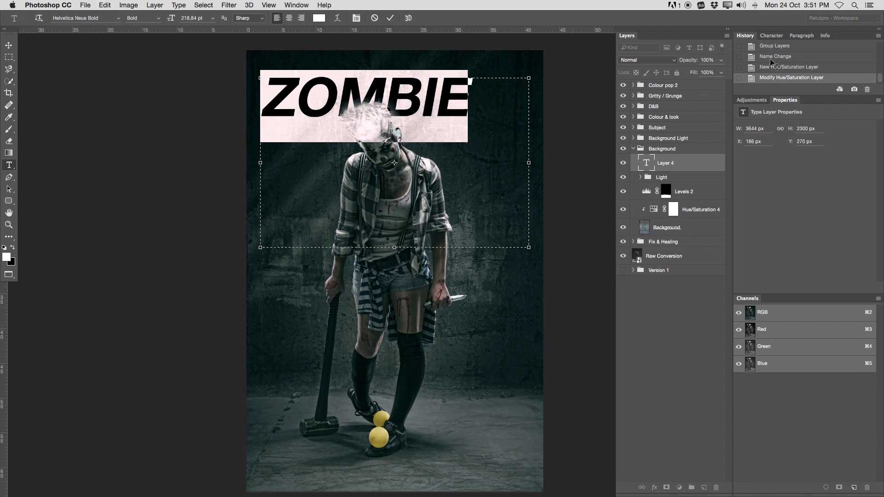
pyautogui.click(771, 36)
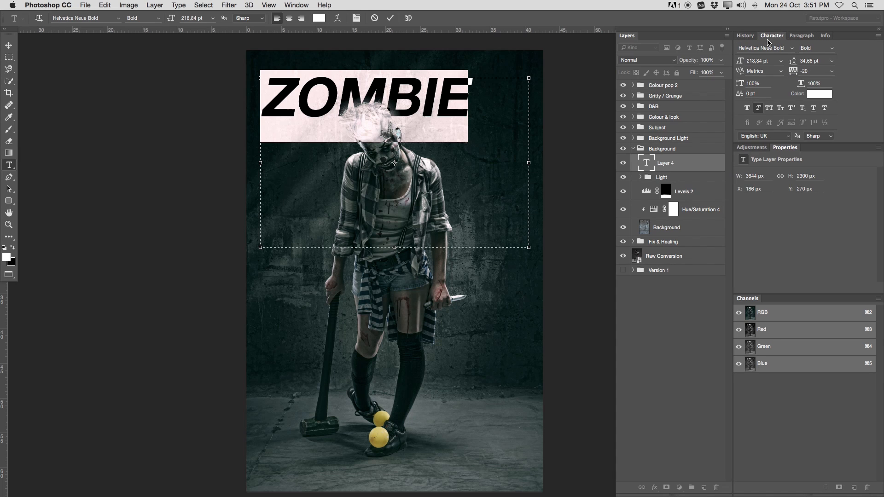
pyautogui.click(759, 108)
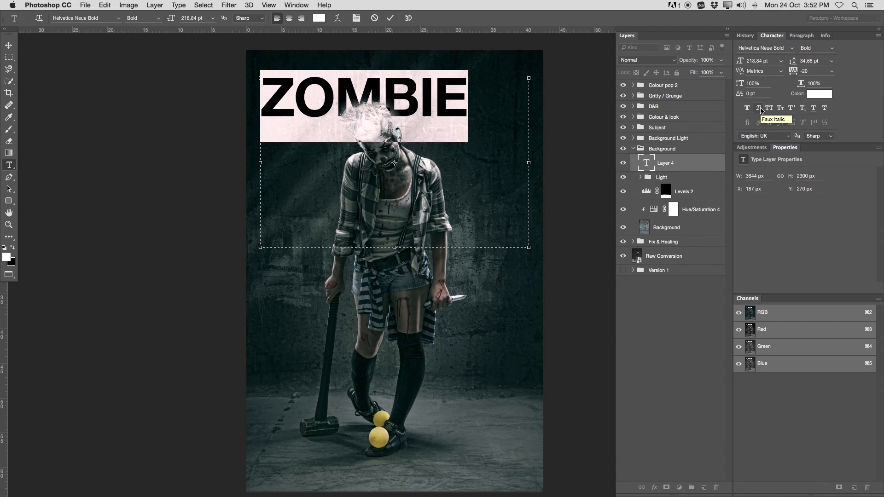
# - Enlarge the ZOMBIE text to 308,84 pt and stretch its text box to the full image width, 4032 px
pyautogui.moveTo(171, 18); pyautogui.dragTo(200, 17)
pyautogui.moveTo(528, 251); pyautogui.dragTo(545, 255)
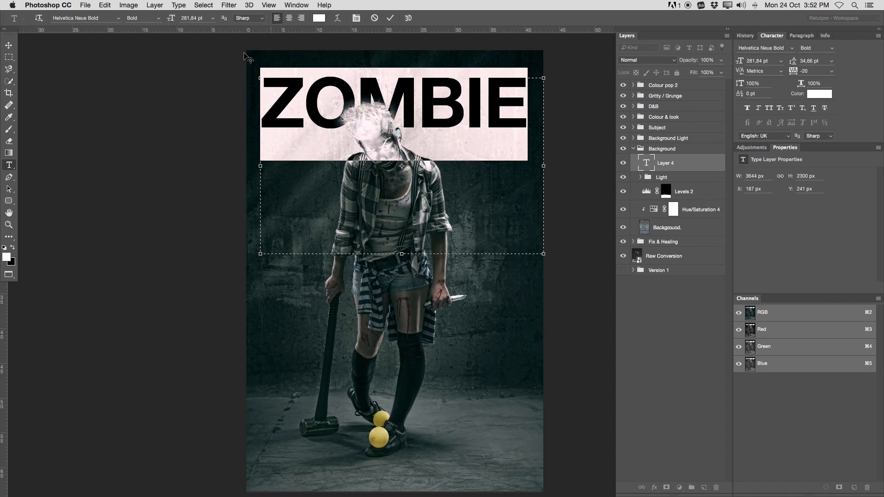
pyautogui.moveTo(259, 253); pyautogui.dragTo(246, 265)
pyautogui.moveTo(172, 18); pyautogui.dragTo(186, 20)
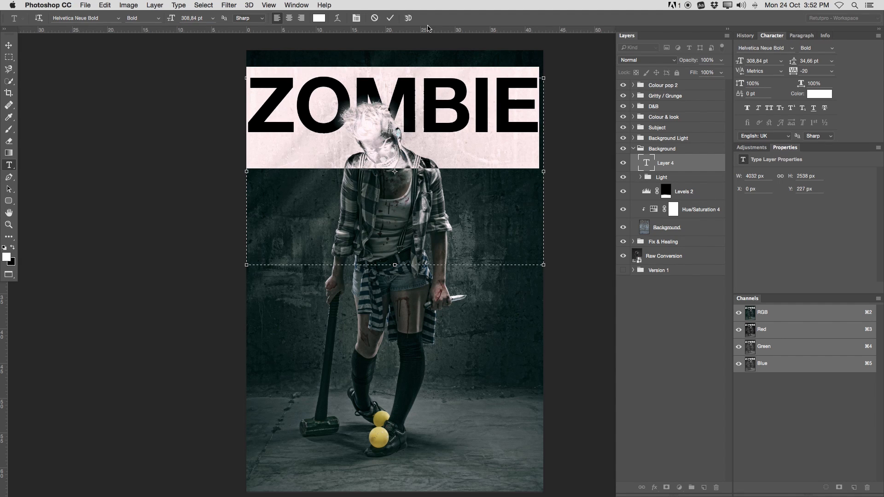
pyautogui.click(391, 18)
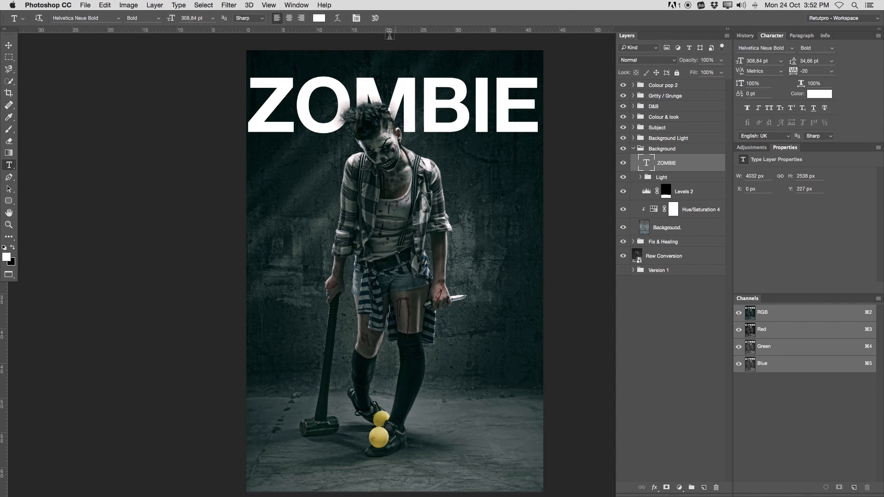
# - Reduce the ZOMBIE text to 295,84 pt and move it to about X 87 px, Y 196 px, centred behind the head
pyautogui.click(440, 137)
pyautogui.press('super+a')
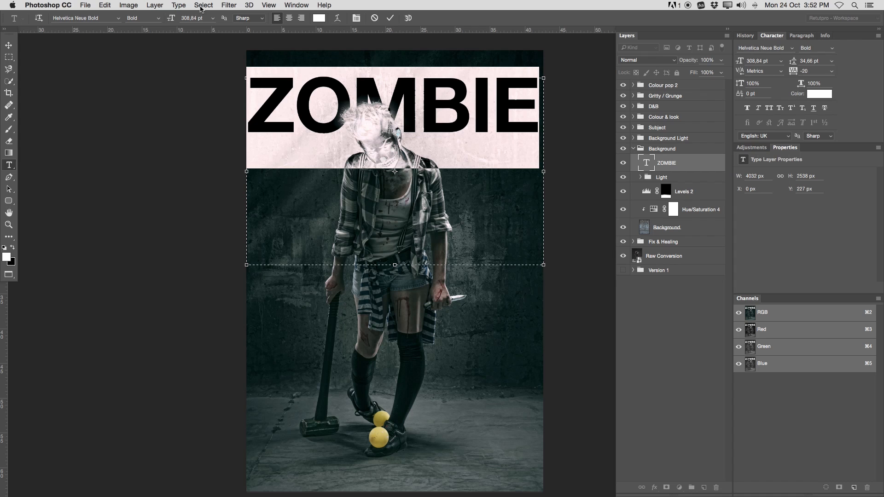
pyautogui.moveTo(175, 19); pyautogui.dragTo(183, 17)
pyautogui.click(390, 19)
pyautogui.press('v')
pyautogui.moveTo(479, 109)
pyautogui.mouseDown()
pyautogui.moveTo(493, 135)
pyautogui.moveTo(483, 102)
pyautogui.mouseUp()
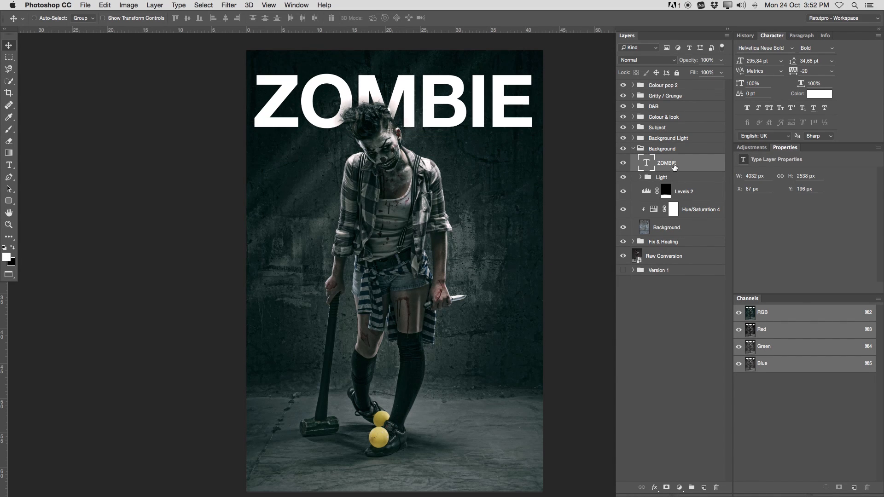
# - Blend the ZOMBIE text into the wall with the Overlay blend mode at 80% opacity
pyautogui.click(637, 59)
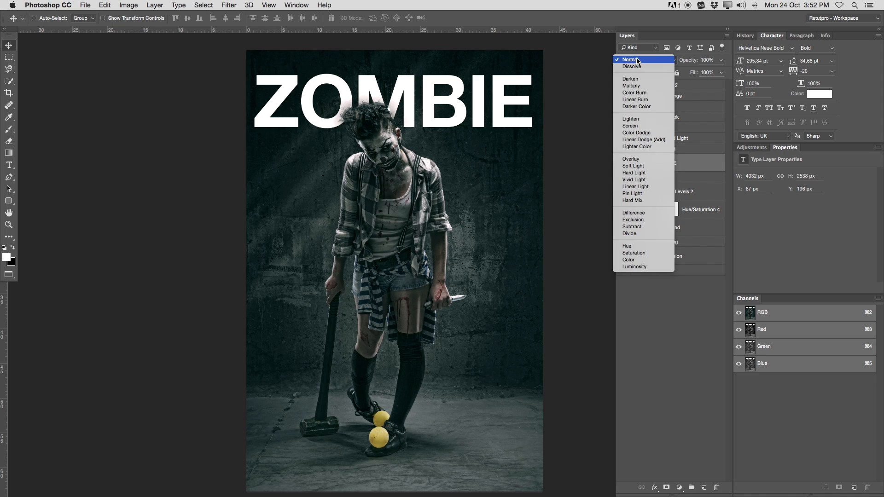
pyautogui.click(638, 156)
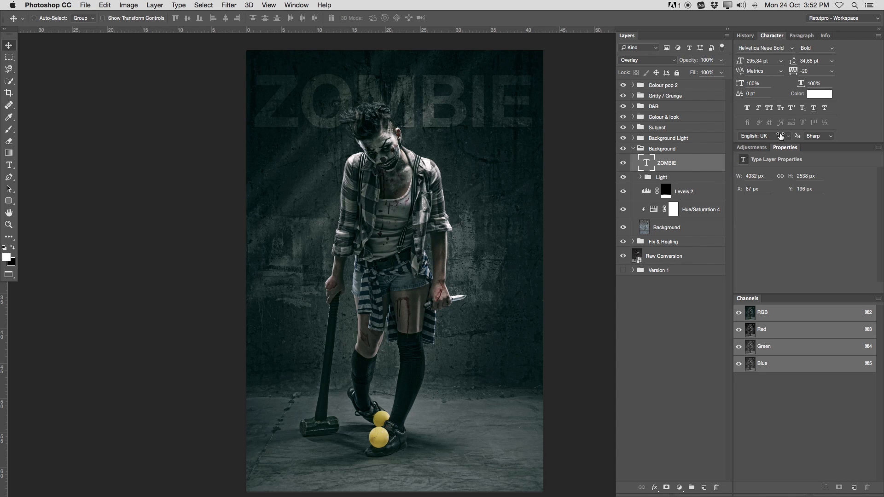
pyautogui.moveTo(694, 63); pyautogui.dragTo(682, 62)
pyautogui.press('z')
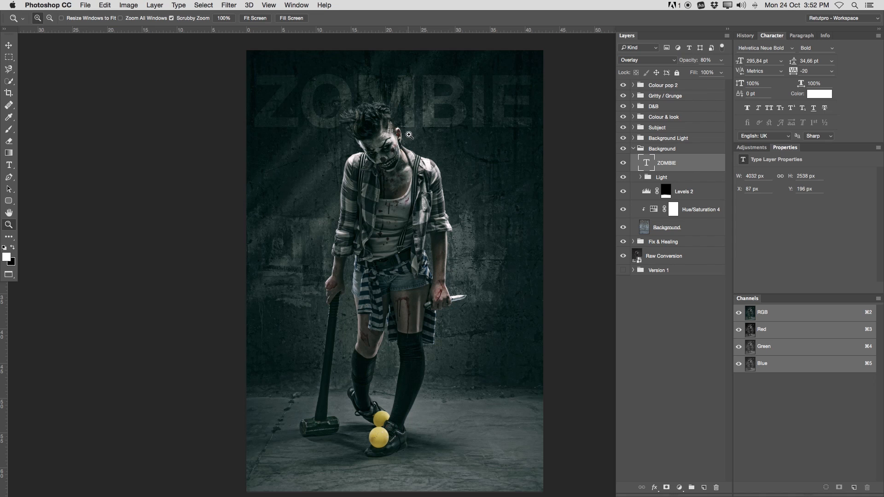
# - Try the ZOMBIE text lower on the wall, return it behind the head near the image's upper edge, and collapse the Background group
pyautogui.press('v')
pyautogui.moveTo(533, 124); pyautogui.dragTo(538, 214)
pyautogui.moveTo(519, 279); pyautogui.dragTo(491, 116)
pyautogui.click(634, 149)
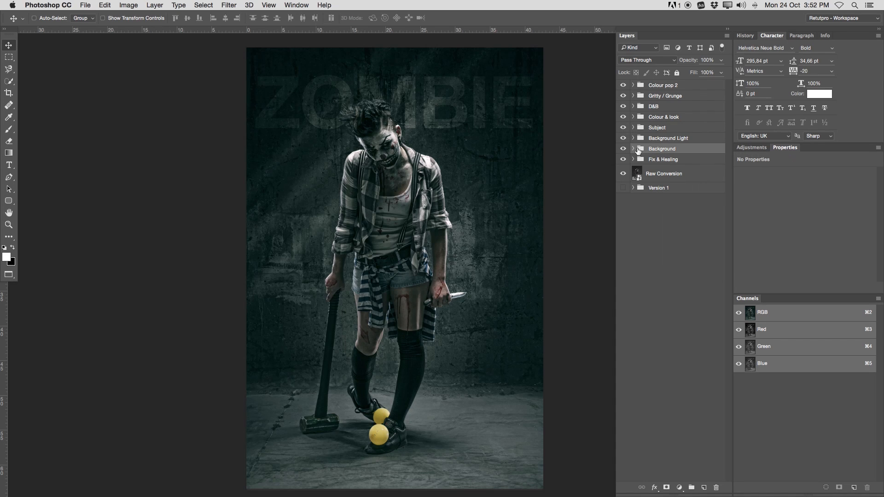
# - Stamp all visible layers into a new merged layer above the Colour pop 2 group and open its name for editing
pyautogui.click(645, 84)
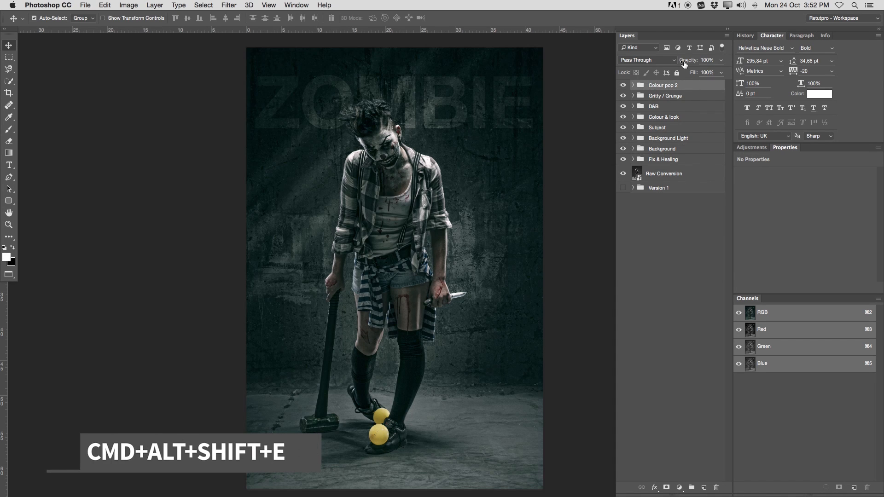
pyautogui.press('super+alt+shift+e')
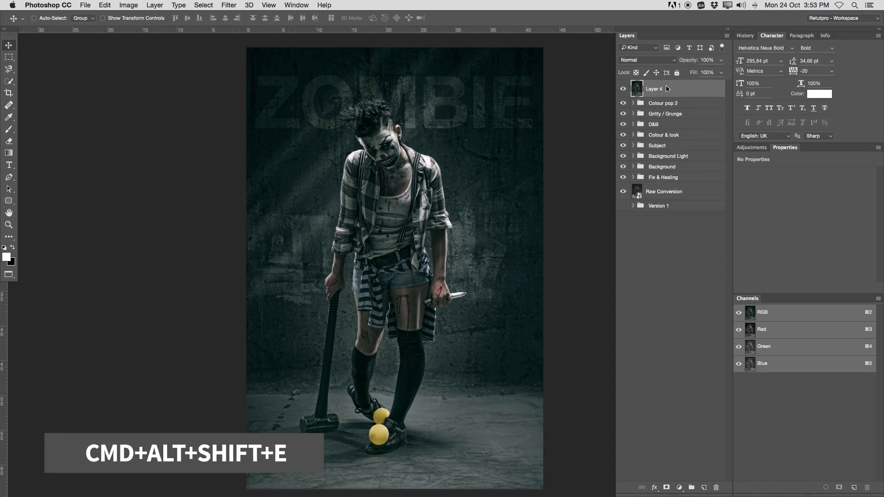
pyautogui.doubleClick(659, 90)
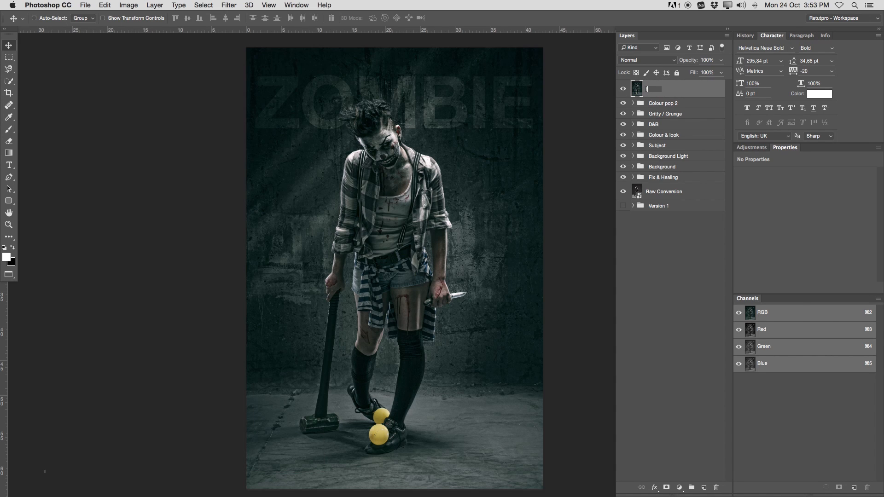